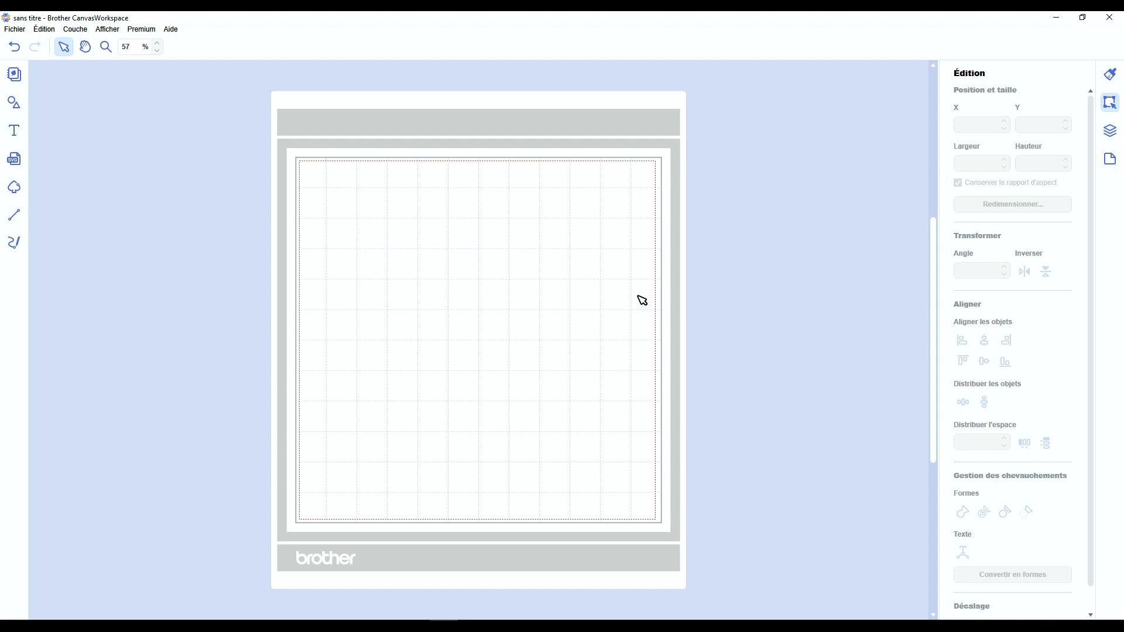
Add a plain square to the mat and enlarge it proportionally to about 221 mm per side.
{"action": "left_click", "coordinate": [14, 103]}
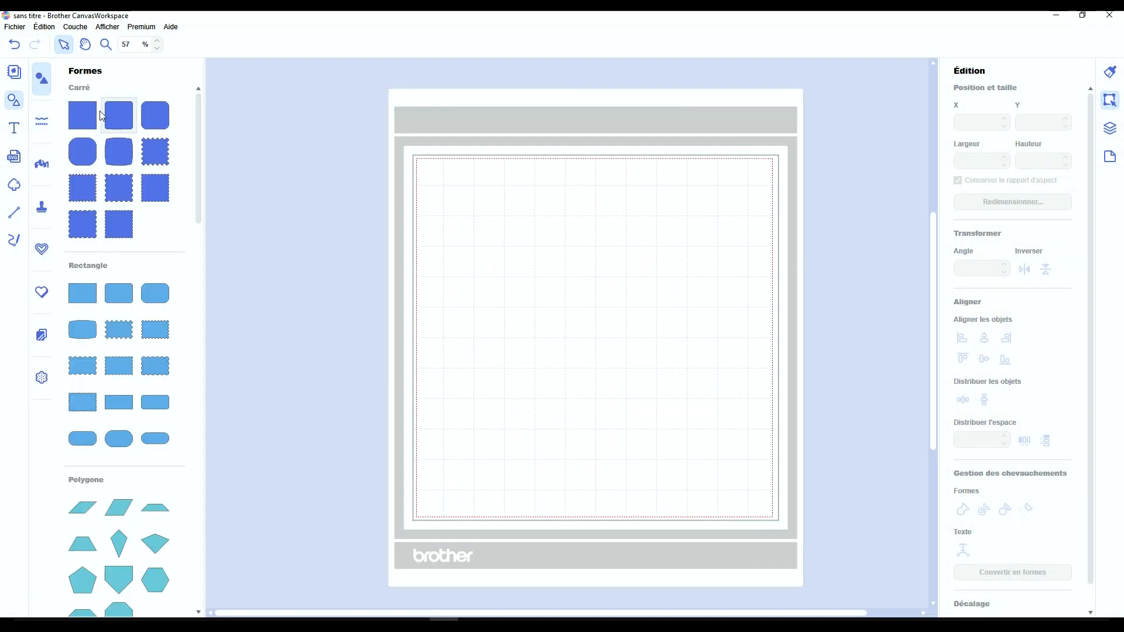
{"action": "left_click_drag", "start_coordinate": [102, 116], "coordinate": [603, 301]}
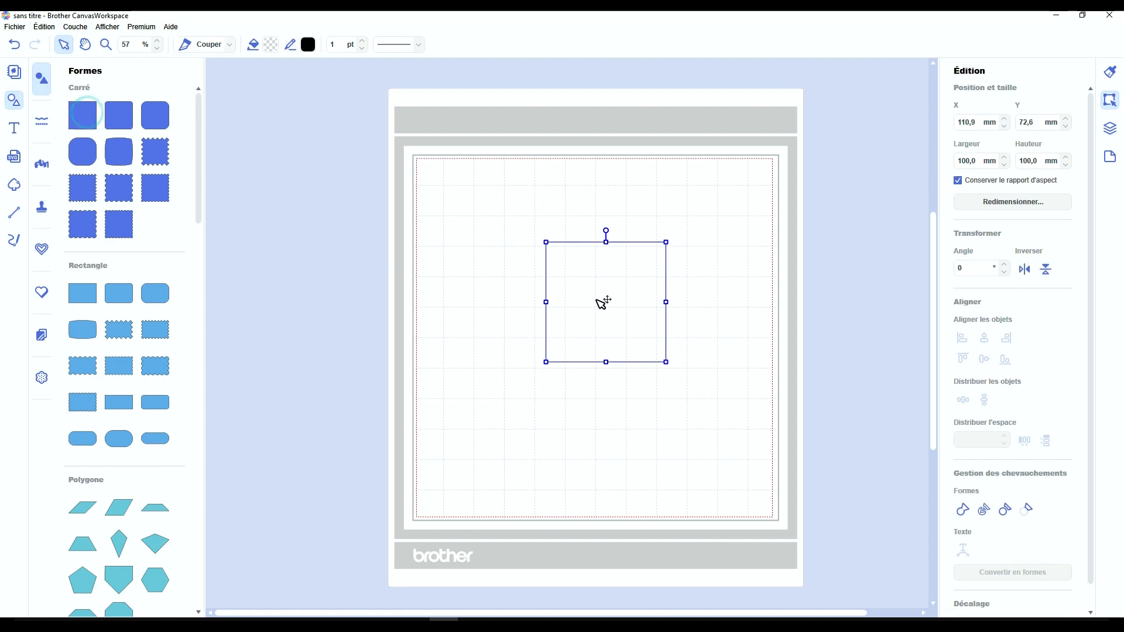
{"action": "left_click", "coordinate": [14, 100]}
{"action": "left_click_drag", "start_coordinate": [477, 308], "coordinate": [409, 268]}
{"action": "left_click_drag", "start_coordinate": [471, 325], "coordinate": [613, 407]}
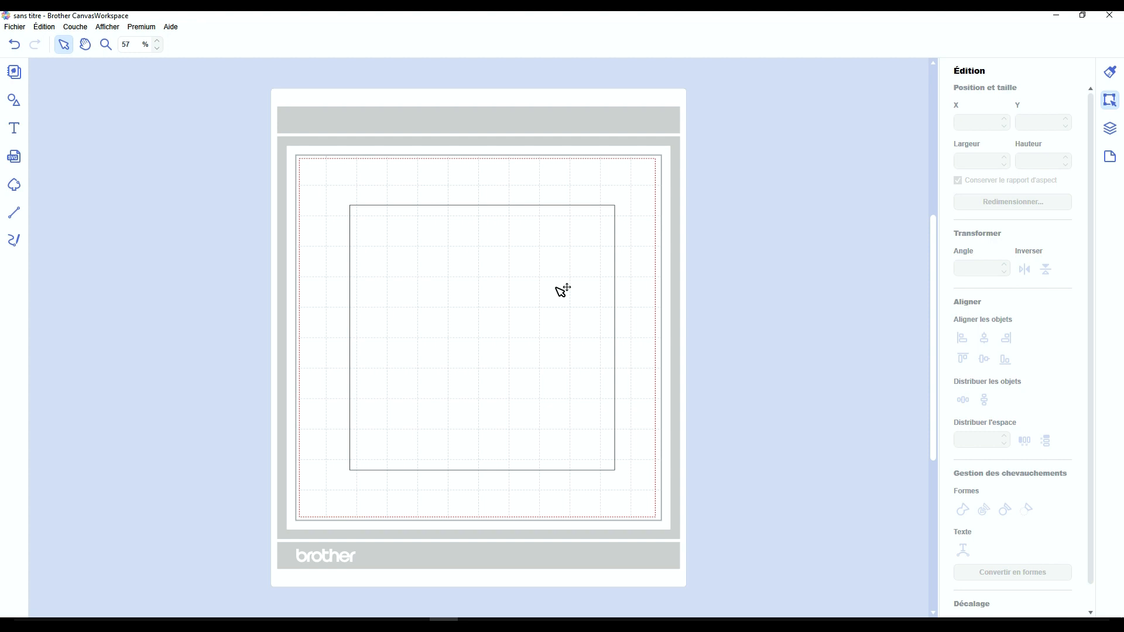
Edit the square's path, select all its points and convert its straight segments to curves.
{"action": "double_click", "coordinate": [562, 291]}
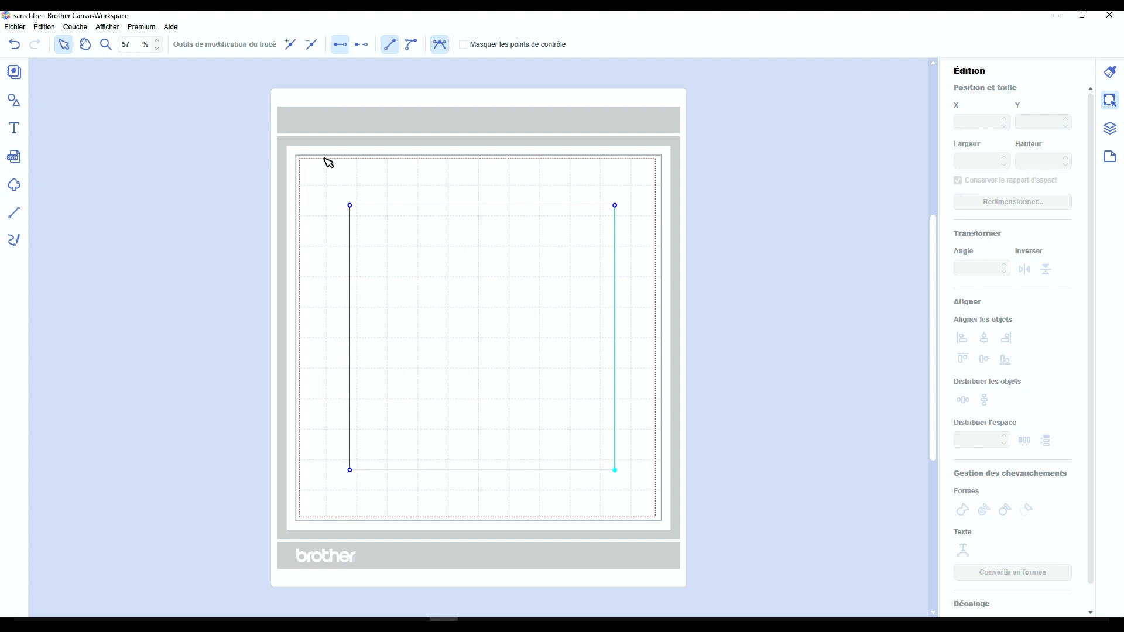
{"action": "left_click_drag", "start_coordinate": [298, 155], "coordinate": [673, 512]}
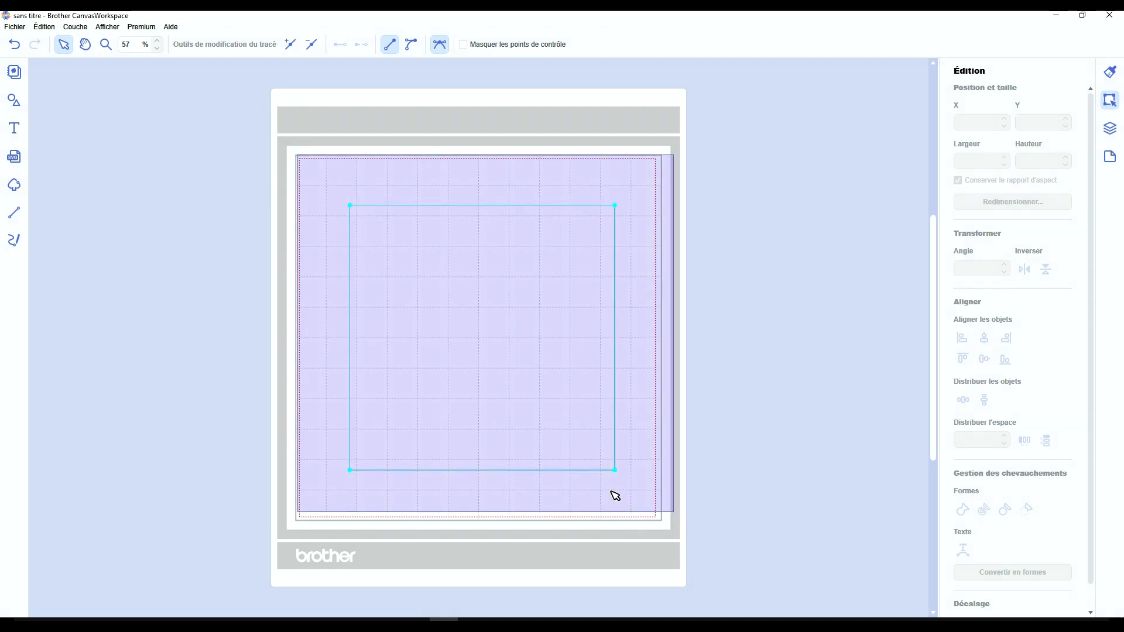
{"action": "left_click_drag", "start_coordinate": [612, 492], "coordinate": [688, 526]}
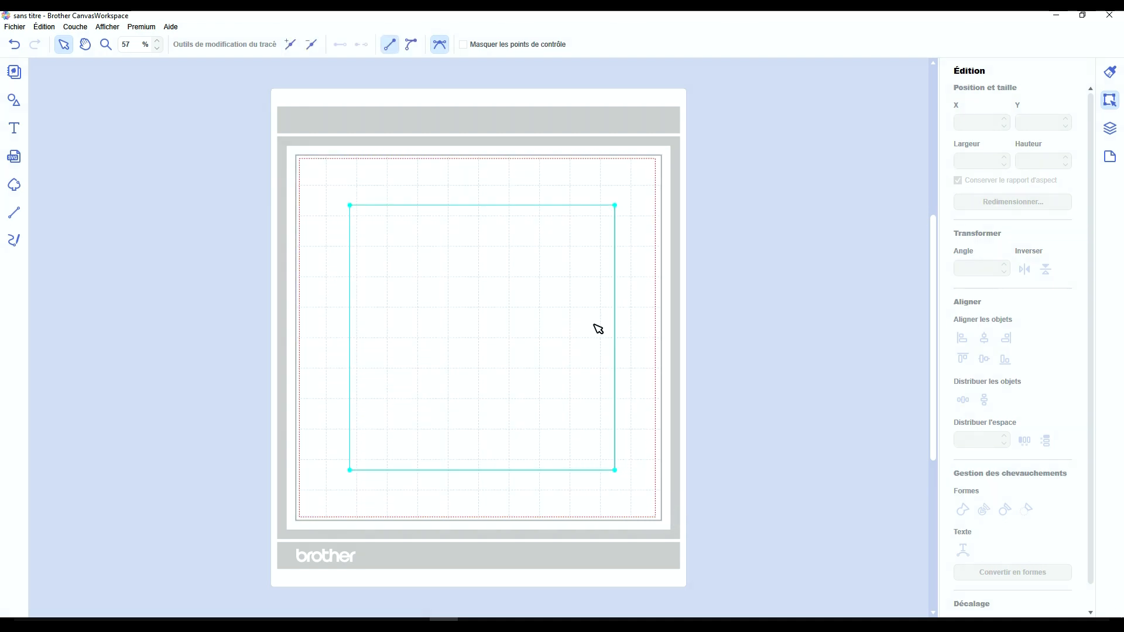
{"action": "left_click", "coordinate": [412, 45]}
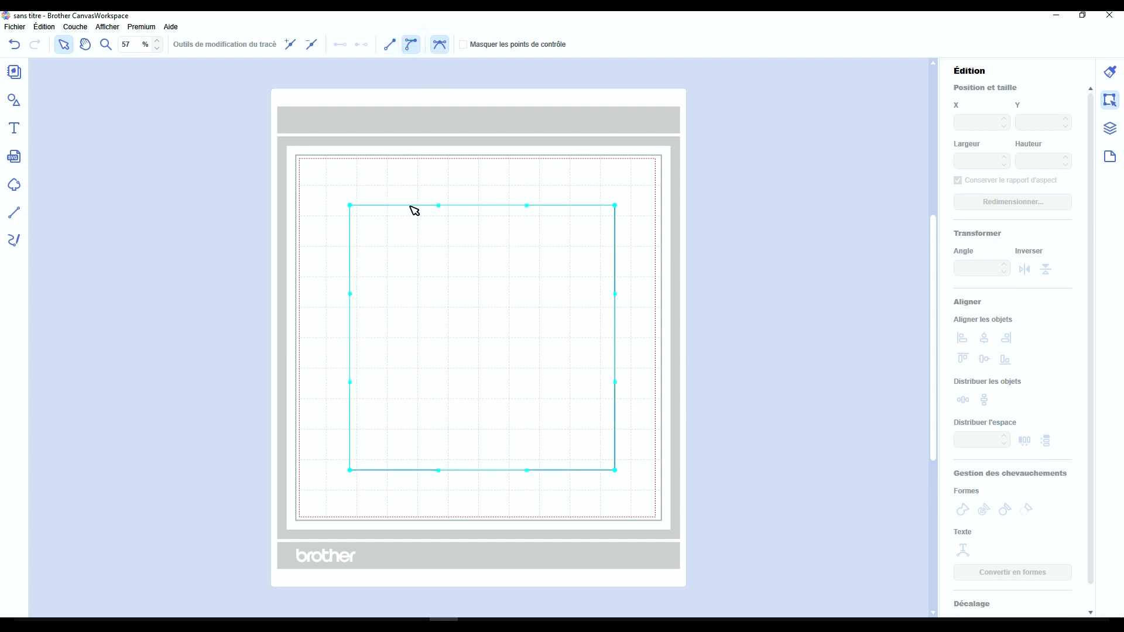
Add a point at the middle of the square's top, bottom and right edges.
{"action": "left_click", "coordinate": [614, 206]}
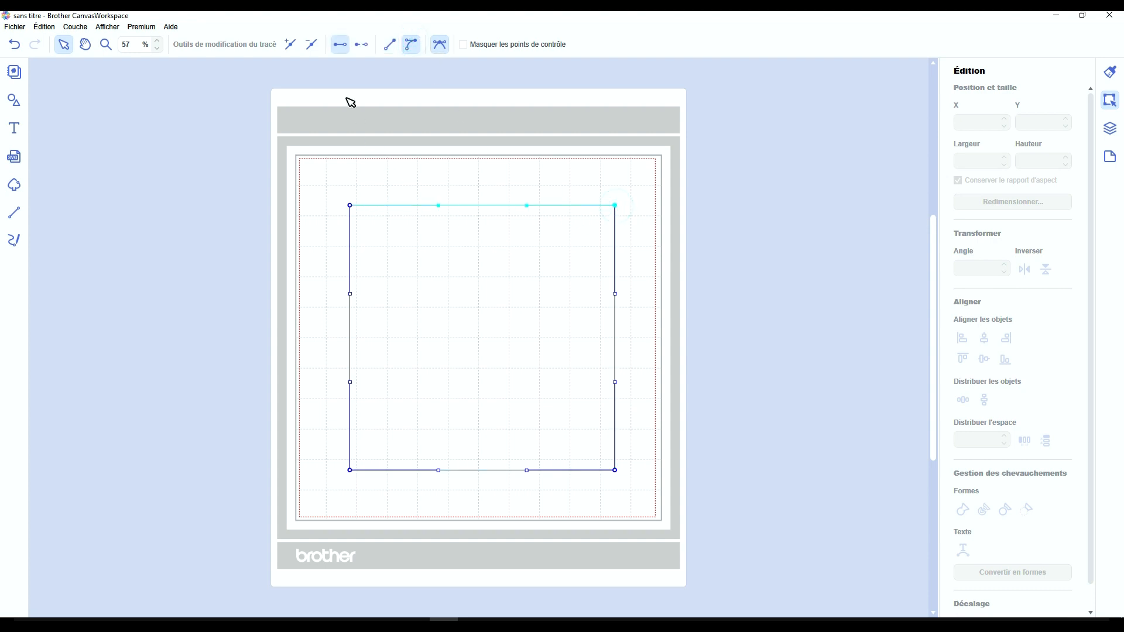
{"action": "left_click", "coordinate": [290, 45]}
{"action": "left_click", "coordinate": [351, 470]}
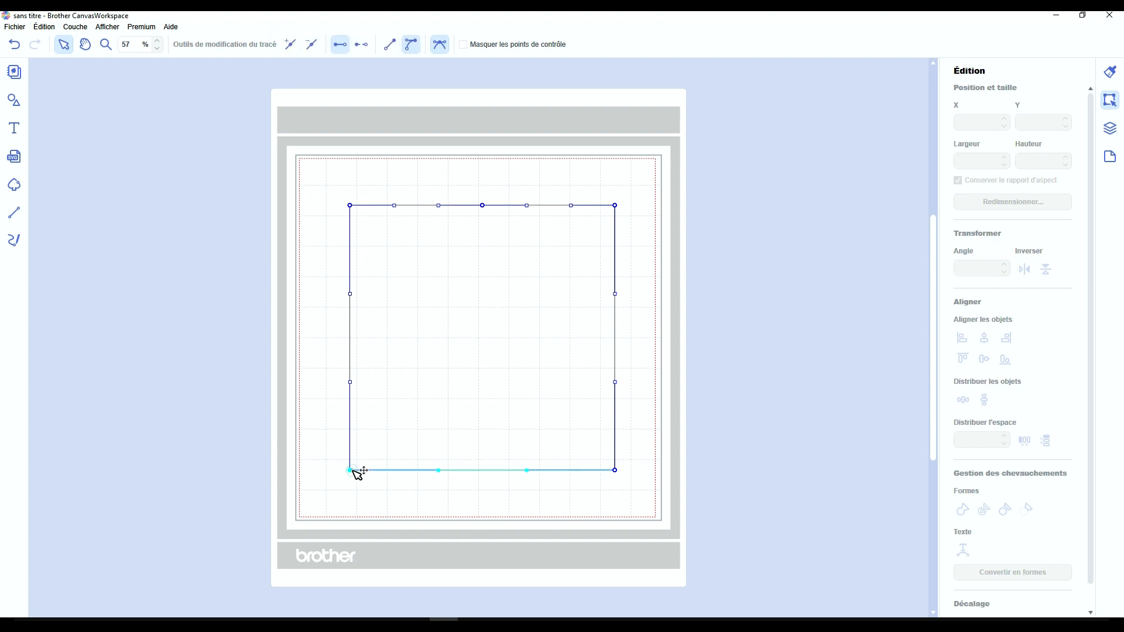
{"action": "left_click", "coordinate": [291, 44]}
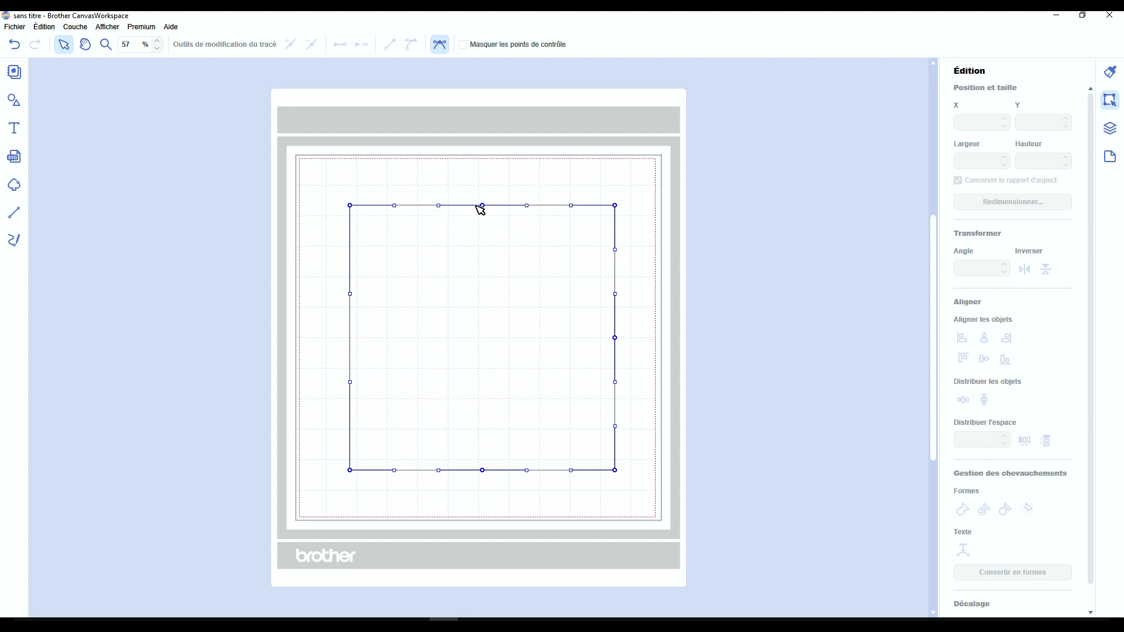
Raise the right control handle of the top edge's middle point to bend the edge into a gentle S-shaped wave.
{"action": "left_click_drag", "start_coordinate": [530, 207], "coordinate": [537, 157]}
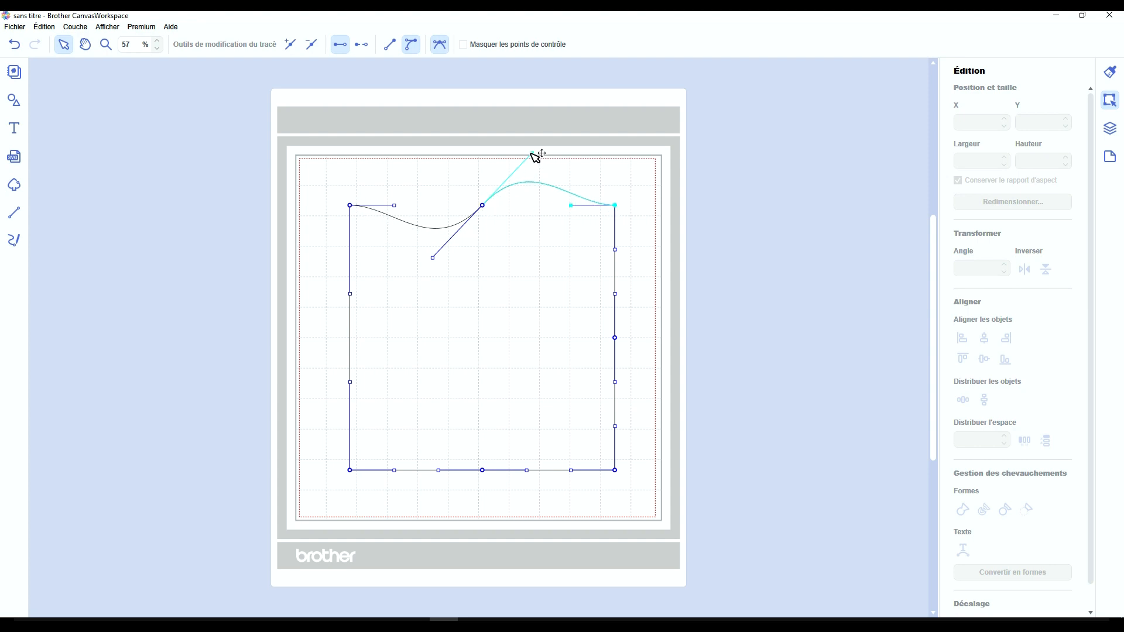
{"action": "mouse_move", "coordinate": [533, 153]}
{"action": "left_mouse_down"}
{"action": "mouse_move", "coordinate": [534, 230]}
{"action": "mouse_move", "coordinate": [517, 271]}
{"action": "mouse_move", "coordinate": [450, 308]}
{"action": "mouse_move", "coordinate": [409, 292]}
{"action": "mouse_move", "coordinate": [389, 240]}
{"action": "mouse_move", "coordinate": [502, 269]}
{"action": "mouse_move", "coordinate": [545, 154]}
{"action": "mouse_move", "coordinate": [565, 178]}
{"action": "mouse_move", "coordinate": [542, 254]}
{"action": "mouse_move", "coordinate": [516, 266]}
{"action": "mouse_move", "coordinate": [491, 233]}
{"action": "mouse_move", "coordinate": [494, 193]}
{"action": "mouse_move", "coordinate": [546, 154]}
{"action": "left_mouse_up"}
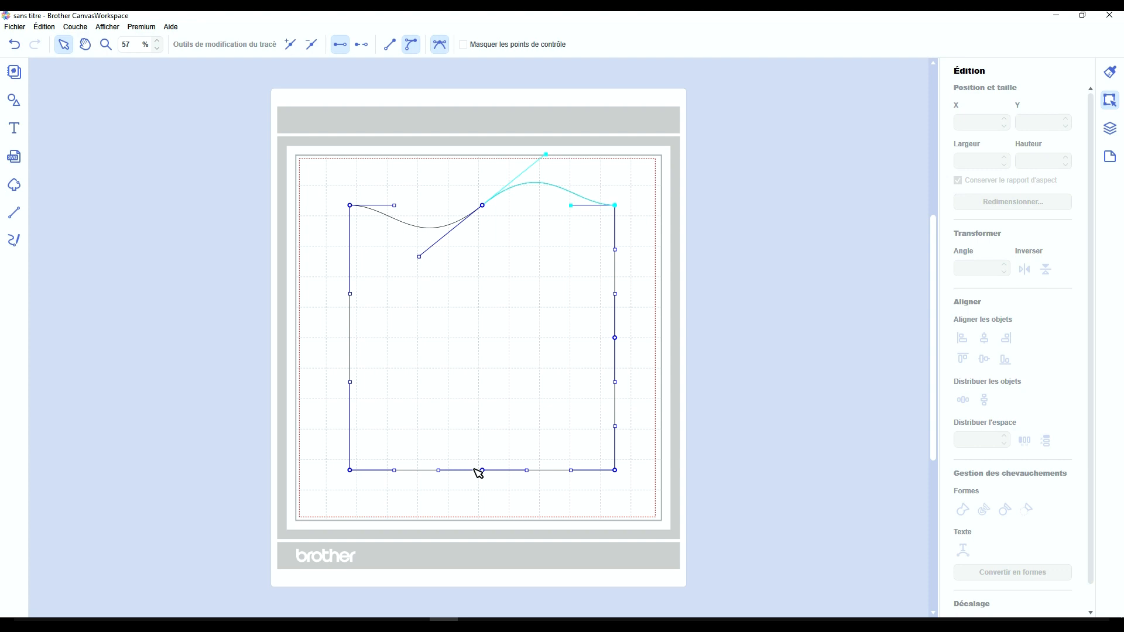
{"action": "mouse_move", "coordinate": [545, 155]}
{"action": "left_mouse_down"}
{"action": "mouse_move", "coordinate": [539, 212]}
{"action": "mouse_move", "coordinate": [540, 153]}
{"action": "mouse_move", "coordinate": [545, 167]}
{"action": "left_mouse_up"}
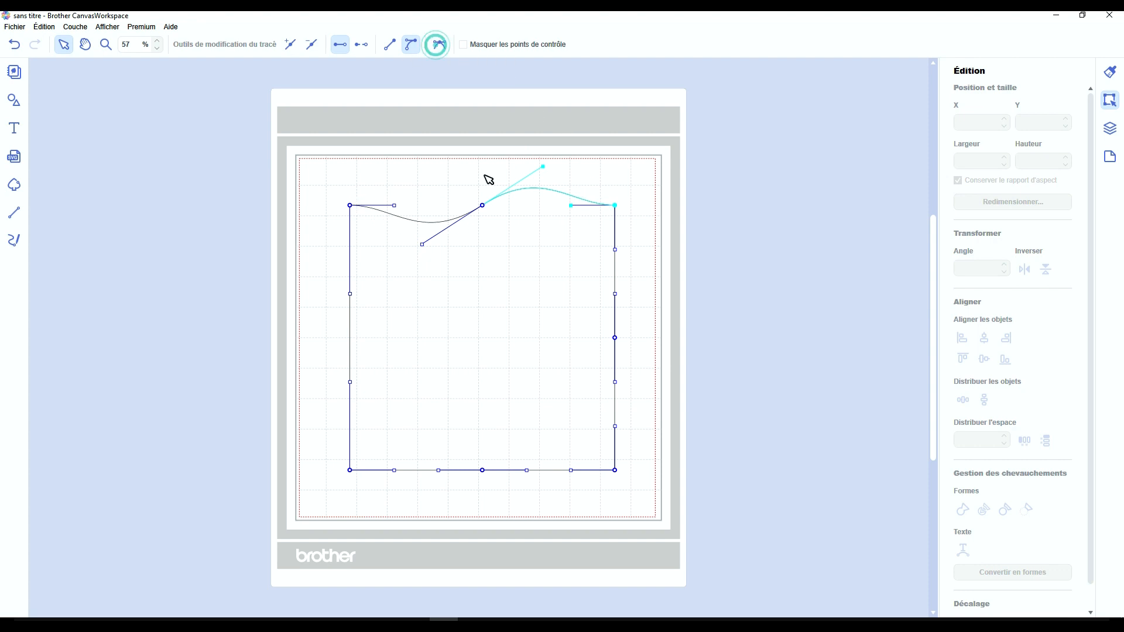
Turn off smooth handle linking and raise the bottom middle point's right control handle, curving only the right half of that edge.
{"action": "scroll", "coordinate": [506, 365], "scroll_direction": "down", "scroll_amount": 1}
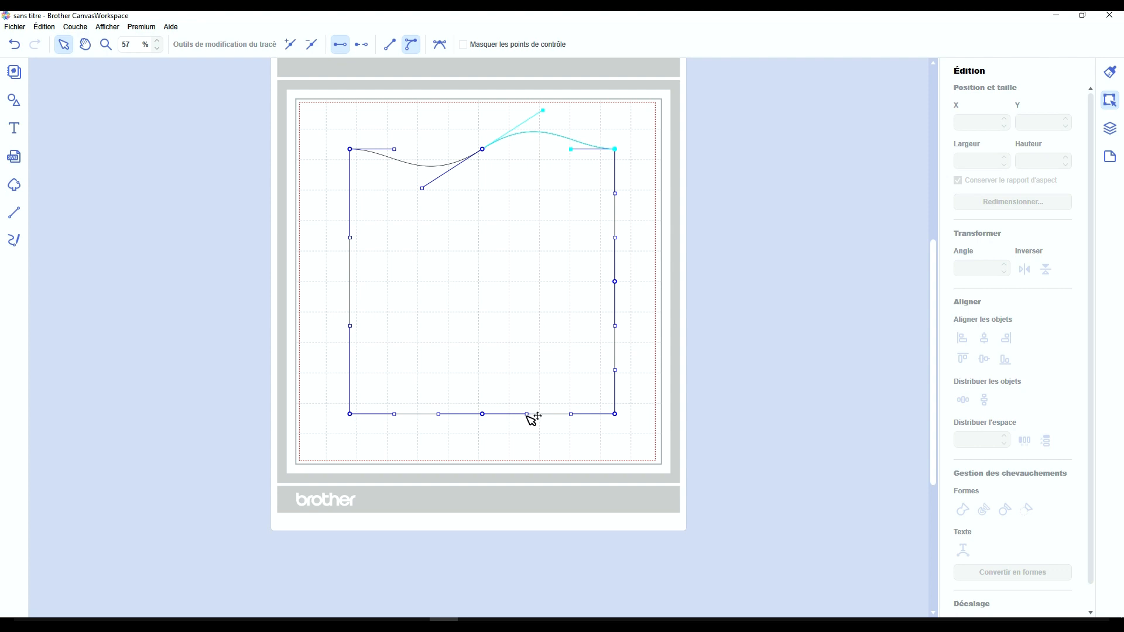
{"action": "left_click_drag", "start_coordinate": [526, 415], "coordinate": [534, 368]}
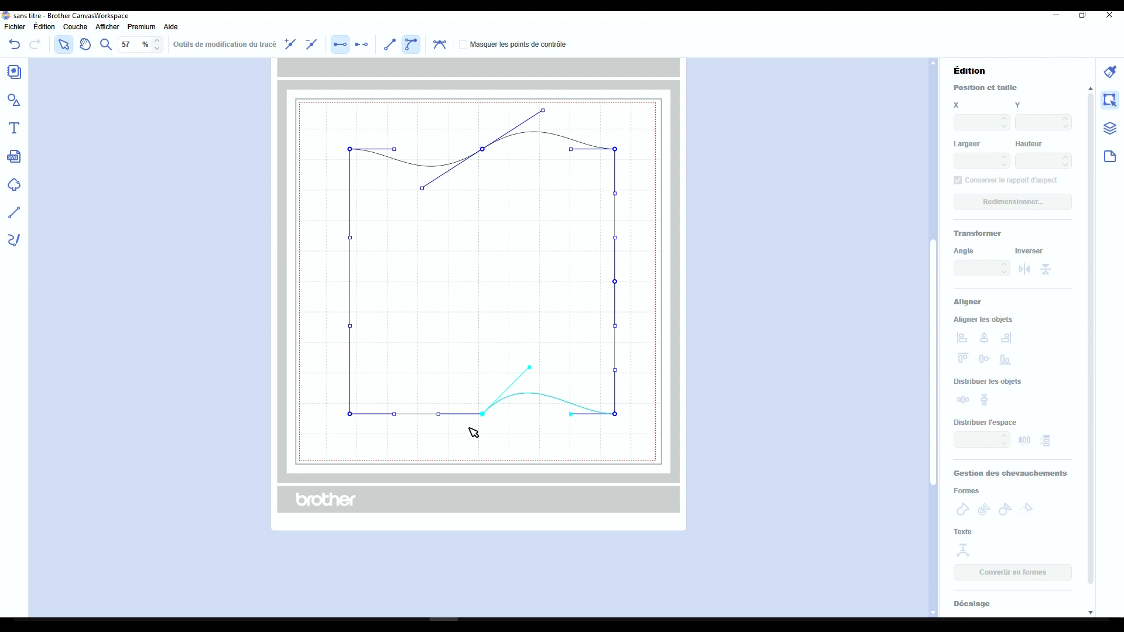
Compare the bottom edge's curve at its middle point with the top edge's wave, both close up and outside path editing.
{"action": "scroll", "coordinate": [454, 438], "scroll_direction": "up", "scroll_amount": 3}
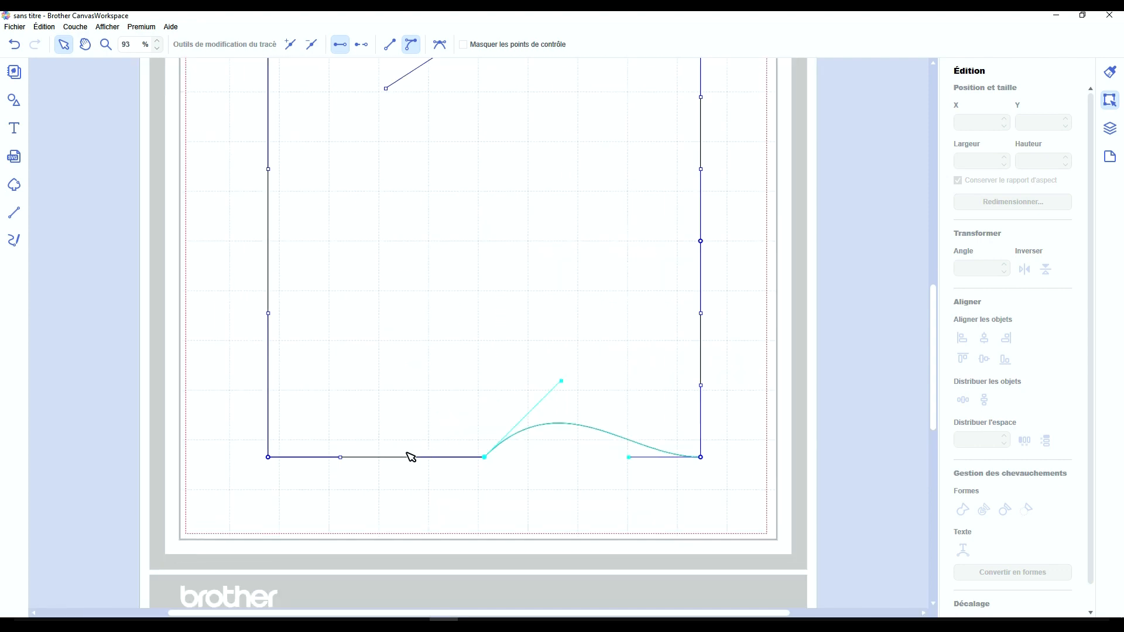
{"action": "scroll", "coordinate": [401, 456], "scroll_direction": "up", "scroll_amount": 1}
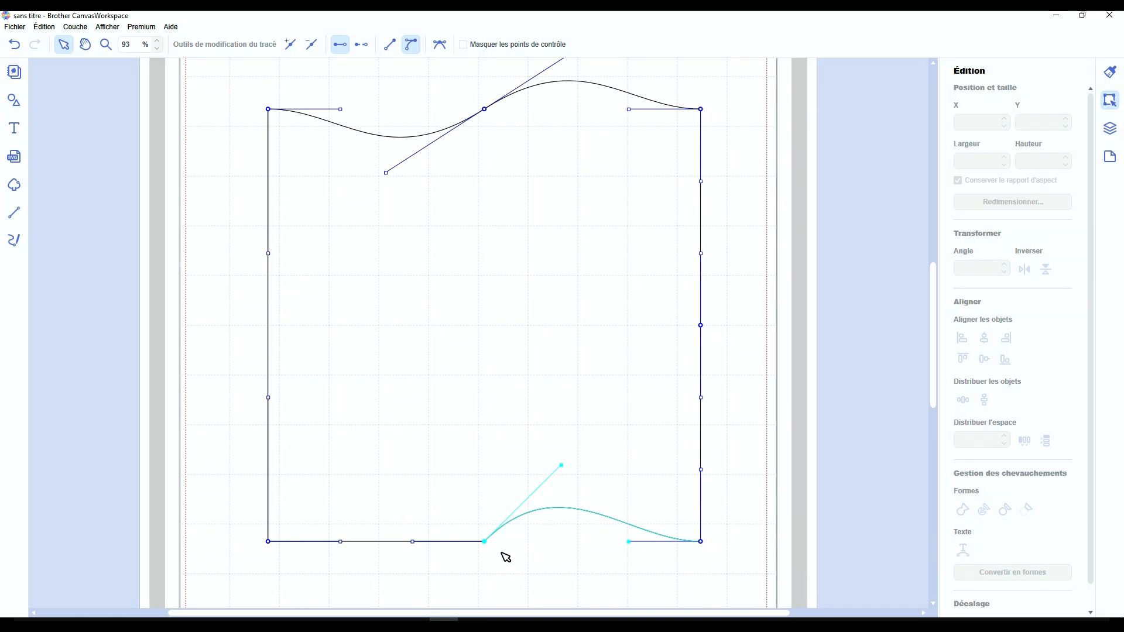
{"action": "scroll", "coordinate": [506, 557], "scroll_direction": "down", "scroll_amount": 1}
{"action": "scroll", "coordinate": [506, 557], "scroll_direction": "down", "scroll_amount": 1}
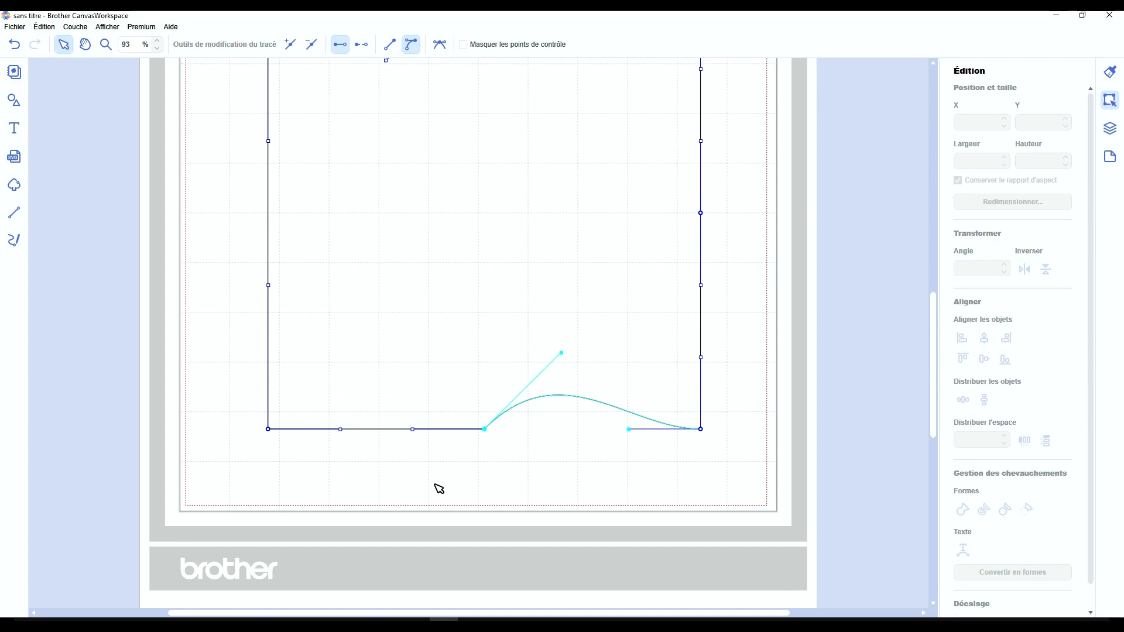
{"action": "scroll", "coordinate": [437, 477], "scroll_direction": "up", "scroll_amount": 3}
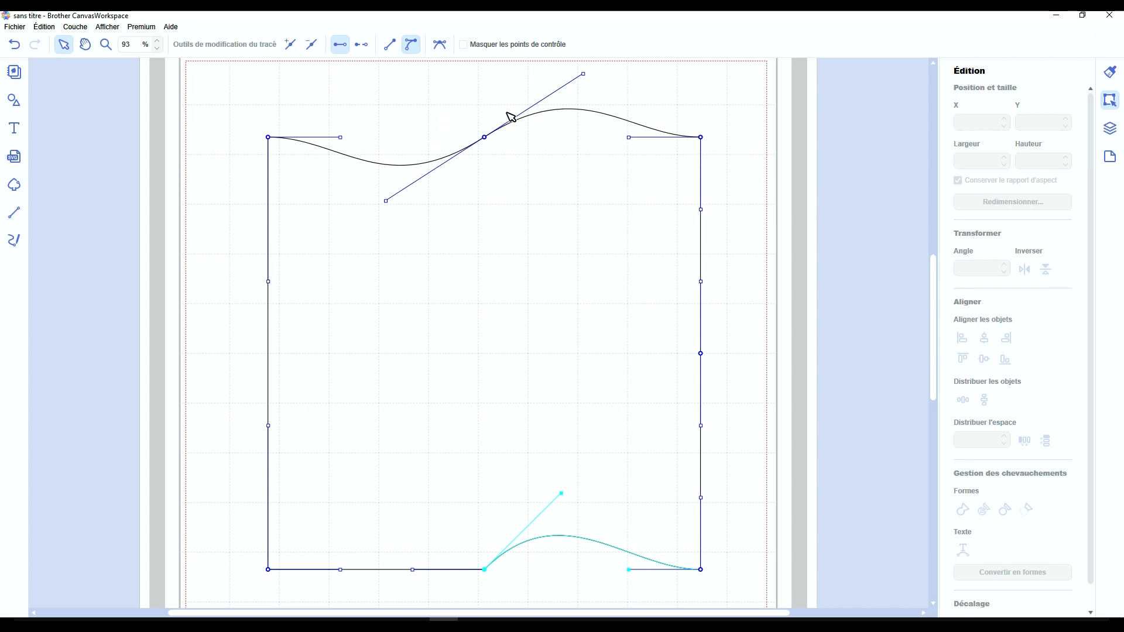
{"action": "scroll", "coordinate": [490, 154], "scroll_direction": "down", "scroll_amount": 1}
{"action": "scroll", "coordinate": [490, 154], "scroll_direction": "down", "scroll_amount": 6}
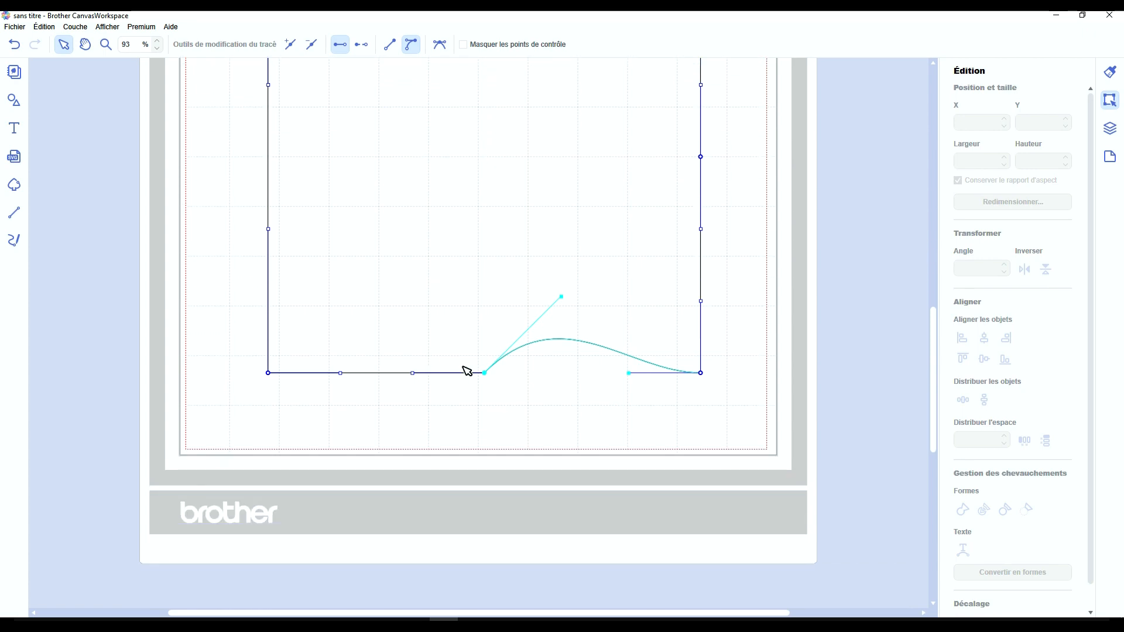
{"action": "left_click", "coordinate": [544, 407]}
{"action": "left_click", "coordinate": [554, 452]}
{"action": "scroll", "coordinate": [674, 452], "scroll_direction": "down", "scroll_amount": 5}
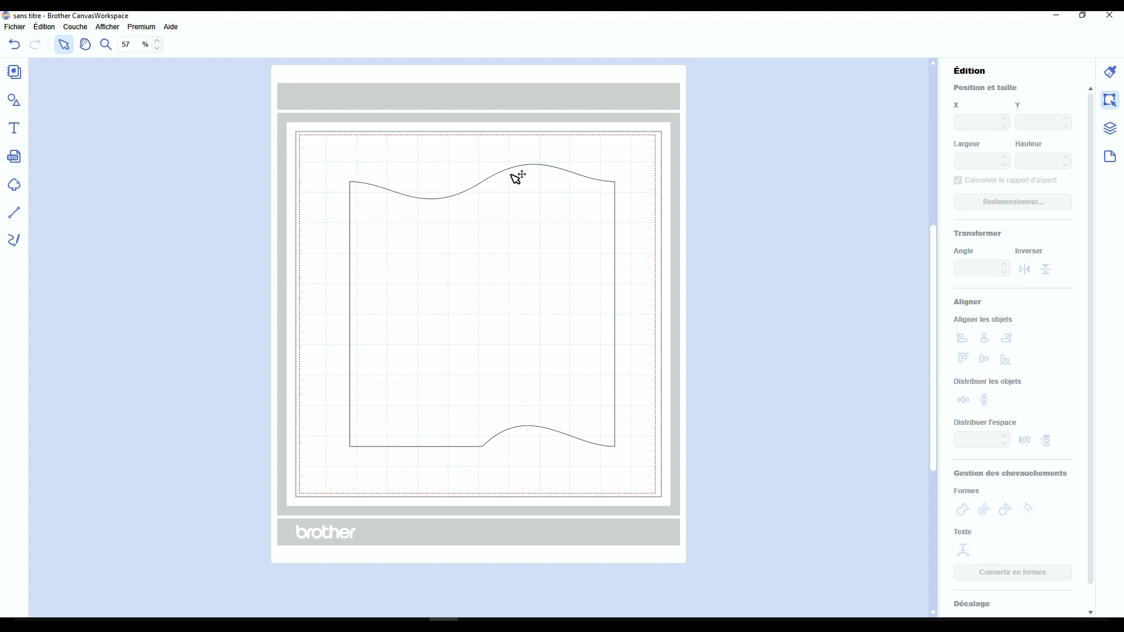
Reopen the path for editing and lower the bottom middle point's left control handle, curving that edge's left half downward.
{"action": "double_click", "coordinate": [473, 342]}
{"action": "scroll", "coordinate": [447, 504], "scroll_direction": "up", "scroll_amount": 4}
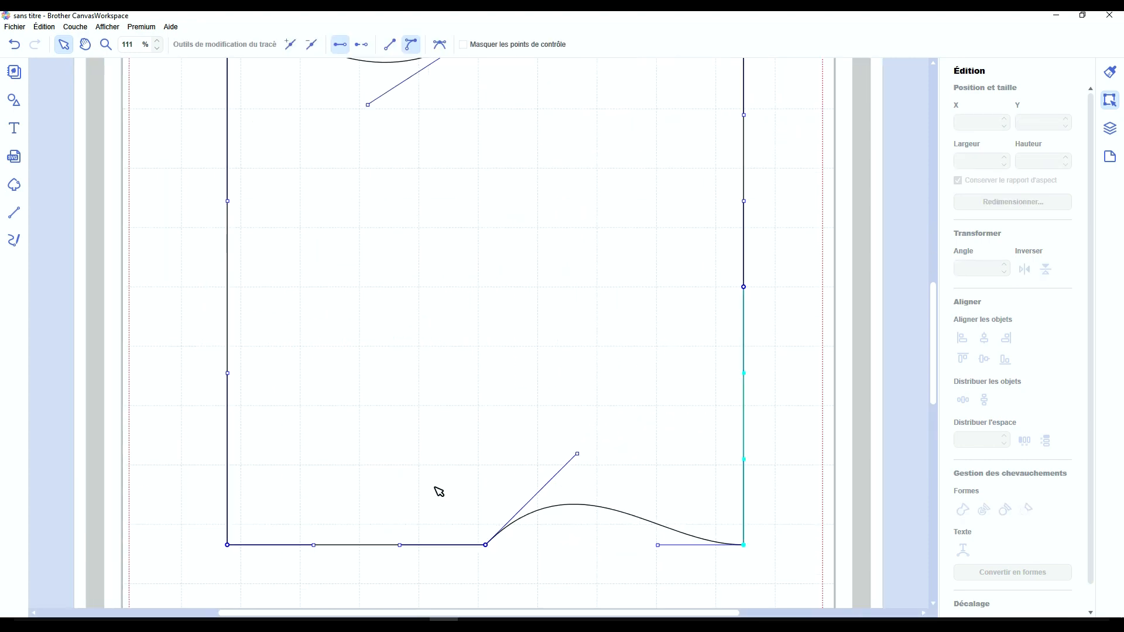
{"action": "scroll", "coordinate": [437, 492], "scroll_direction": "down", "scroll_amount": 2}
{"action": "left_click_drag", "start_coordinate": [400, 489], "coordinate": [405, 579]}
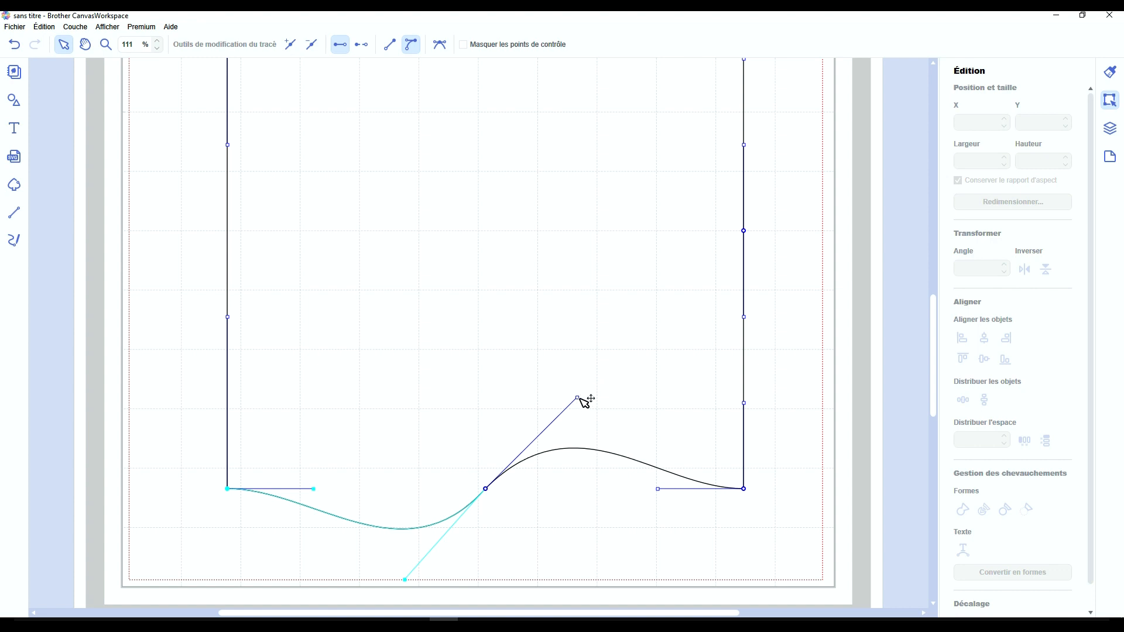
{"action": "left_click_drag", "start_coordinate": [406, 579], "coordinate": [400, 582]}
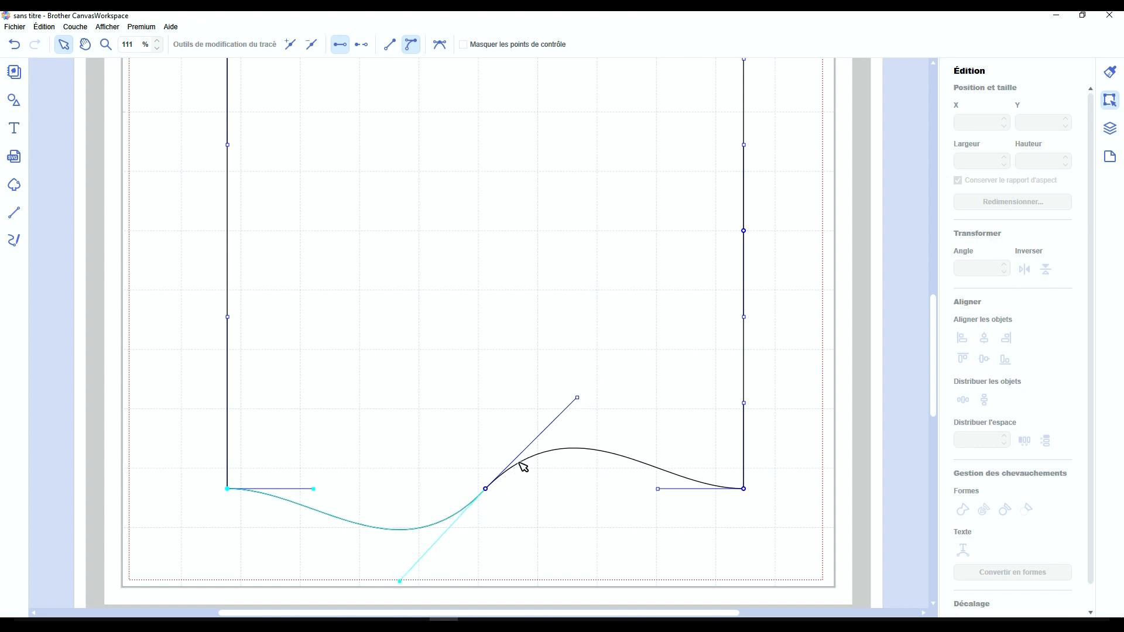
{"action": "scroll", "coordinate": [559, 410], "scroll_direction": "up", "scroll_amount": 5}
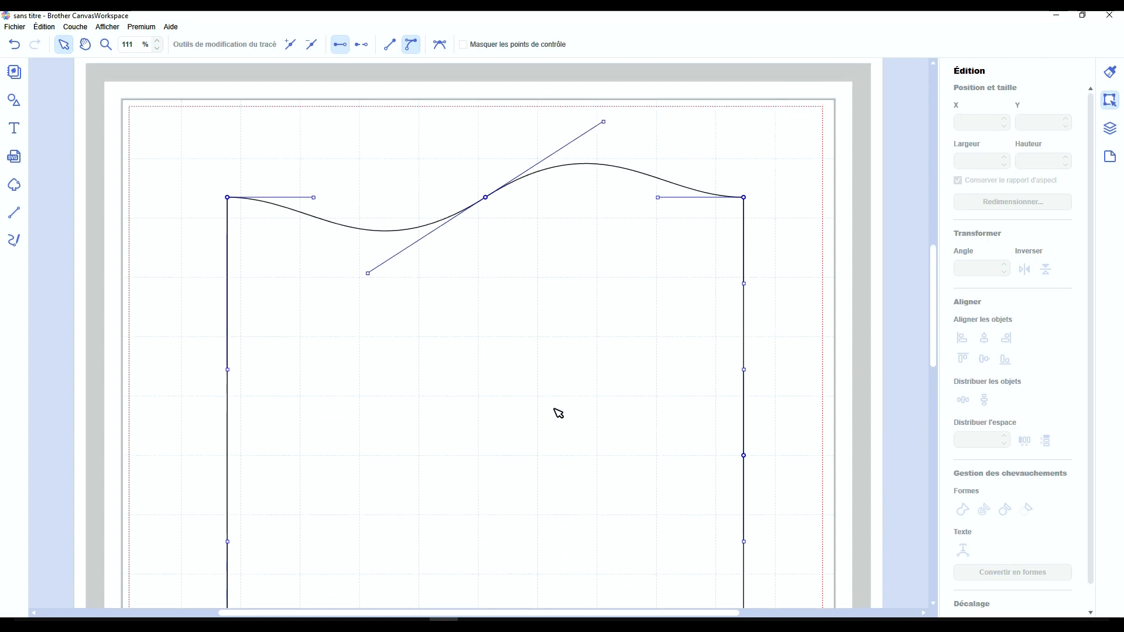
{"action": "left_click", "coordinate": [437, 259]}
Move the bottom middle point's left control handle outward and upward until the two halves of the edge meet at a distinct corner.
{"action": "scroll", "coordinate": [429, 303], "scroll_direction": "up", "scroll_amount": 8}
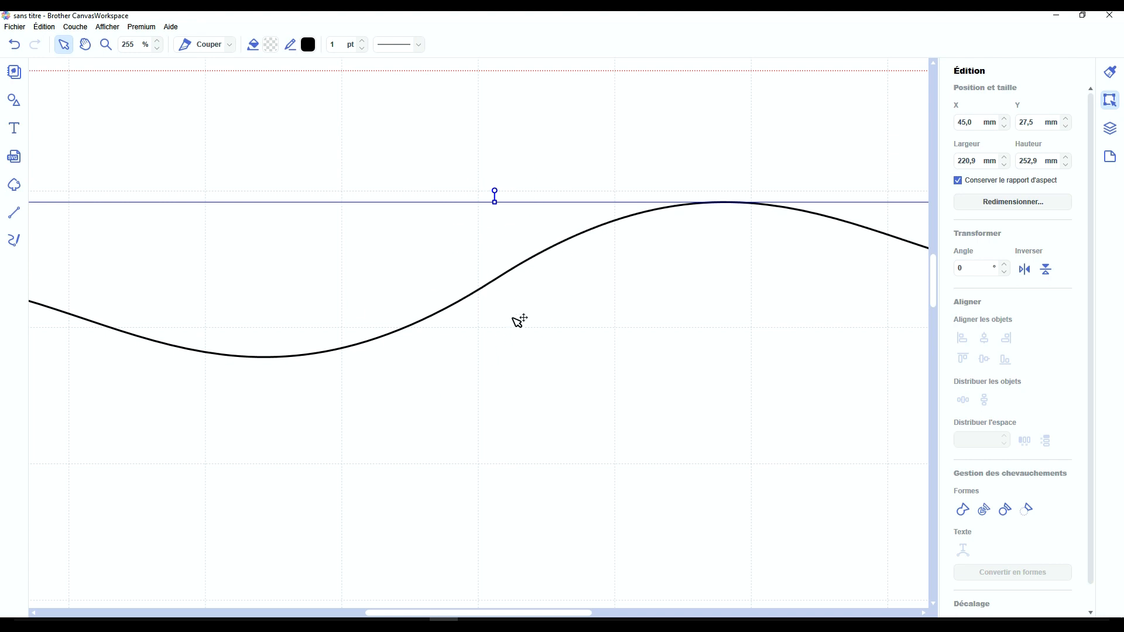
{"action": "scroll", "coordinate": [507, 271], "scroll_direction": "down", "scroll_amount": 15}
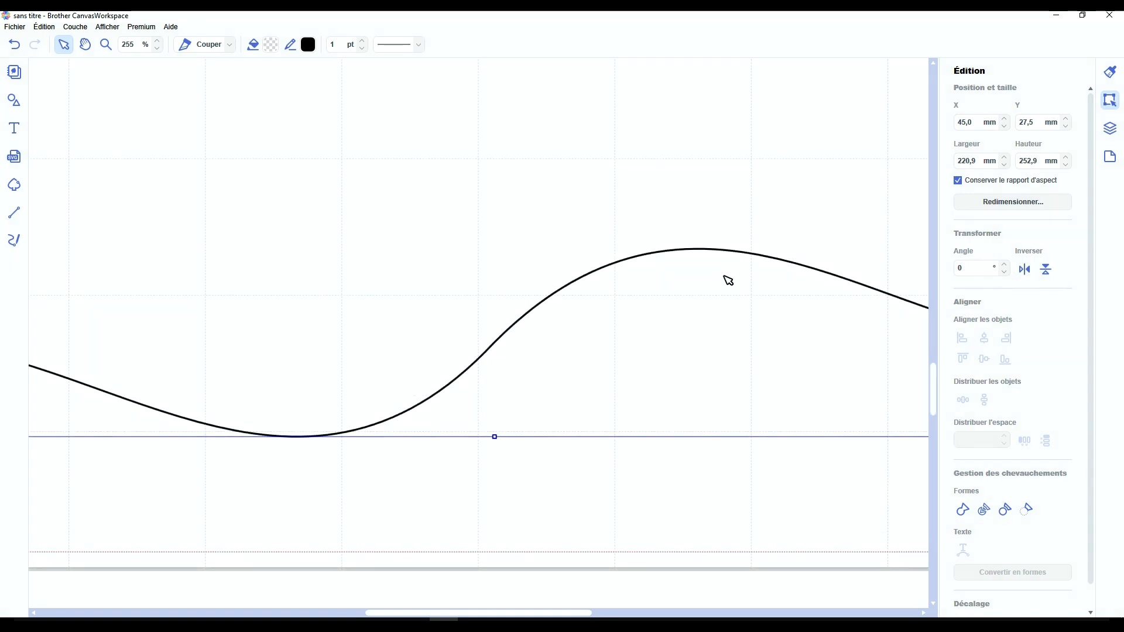
{"action": "double_click", "coordinate": [504, 268]}
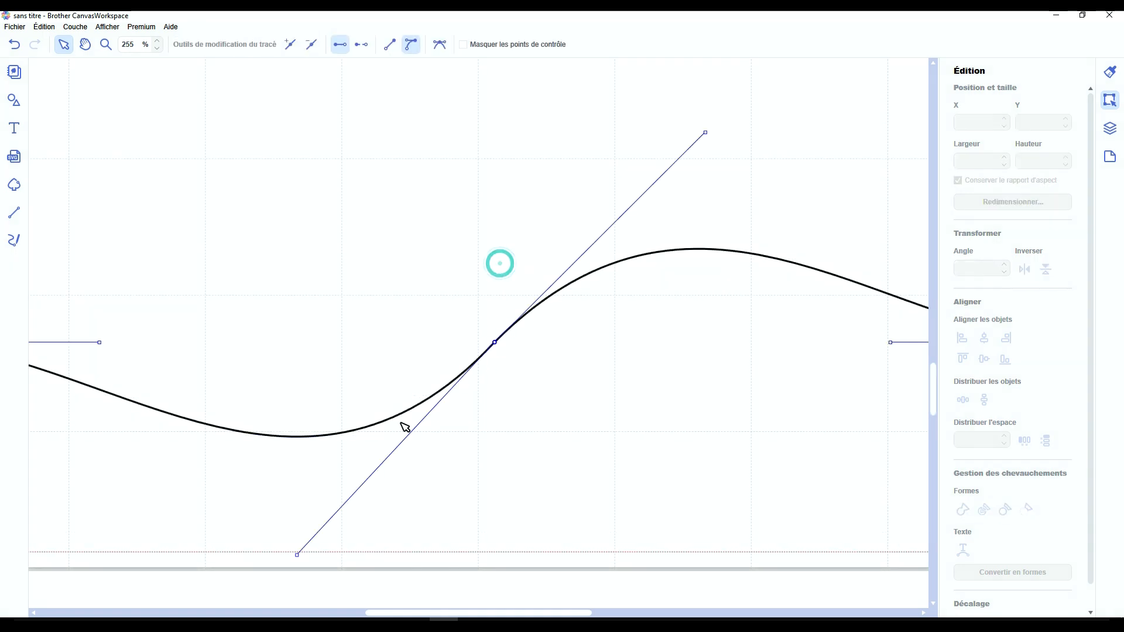
{"action": "left_click", "coordinate": [296, 552]}
{"action": "left_click_drag", "start_coordinate": [296, 552], "coordinate": [275, 524]}
{"action": "scroll", "coordinate": [276, 525], "scroll_direction": "down", "scroll_amount": 3}
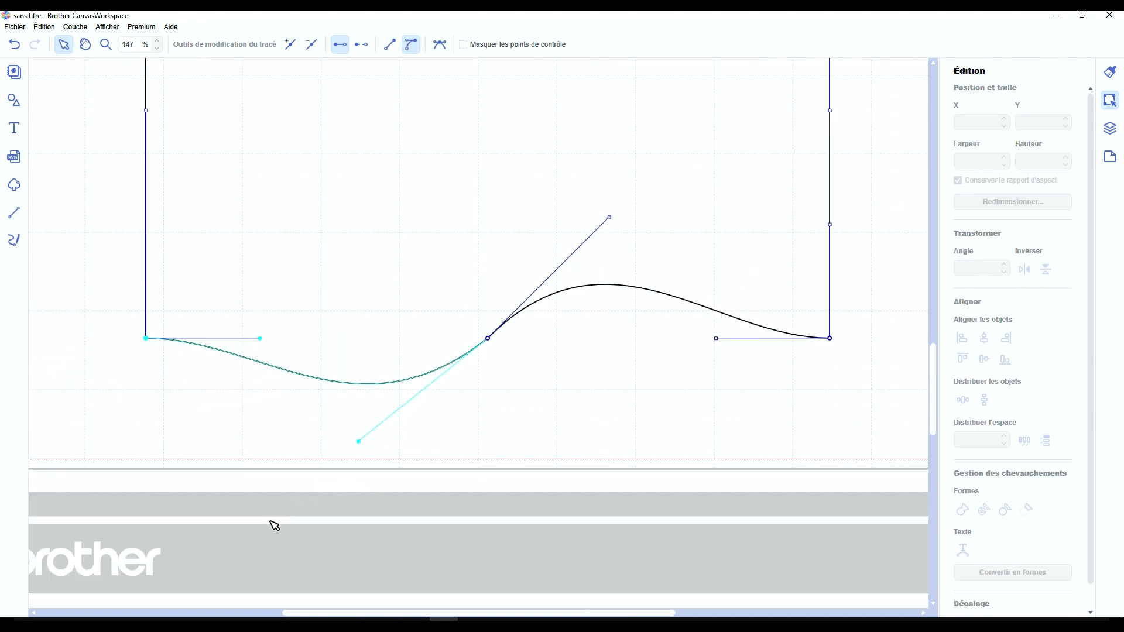
{"action": "scroll", "coordinate": [274, 525], "scroll_direction": "down", "scroll_amount": 2}
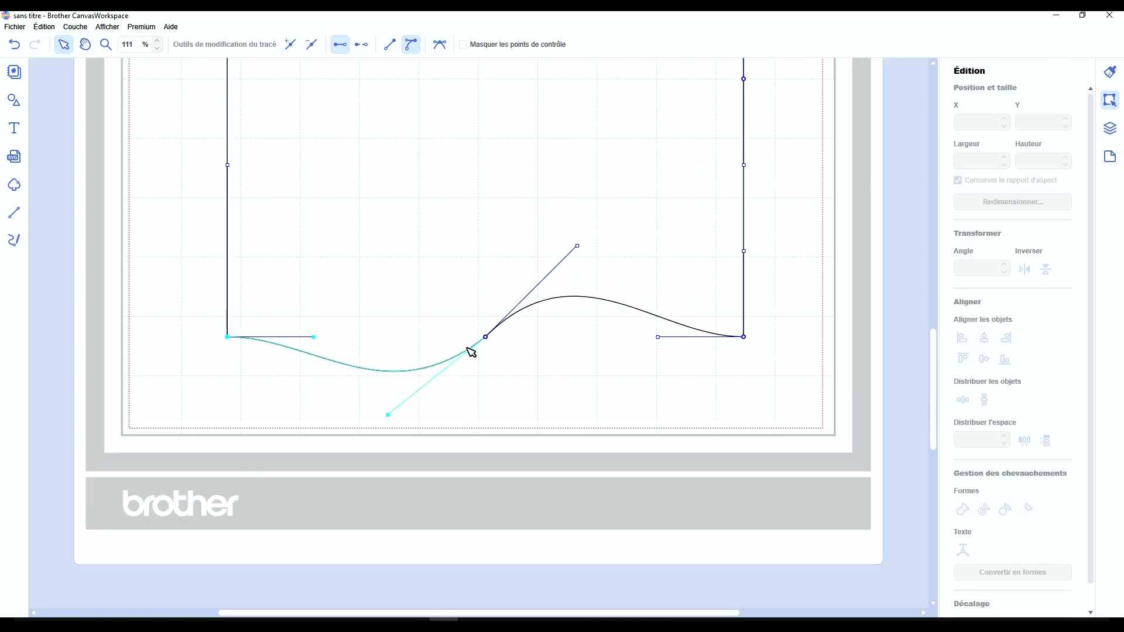
{"action": "left_click", "coordinate": [562, 406]}
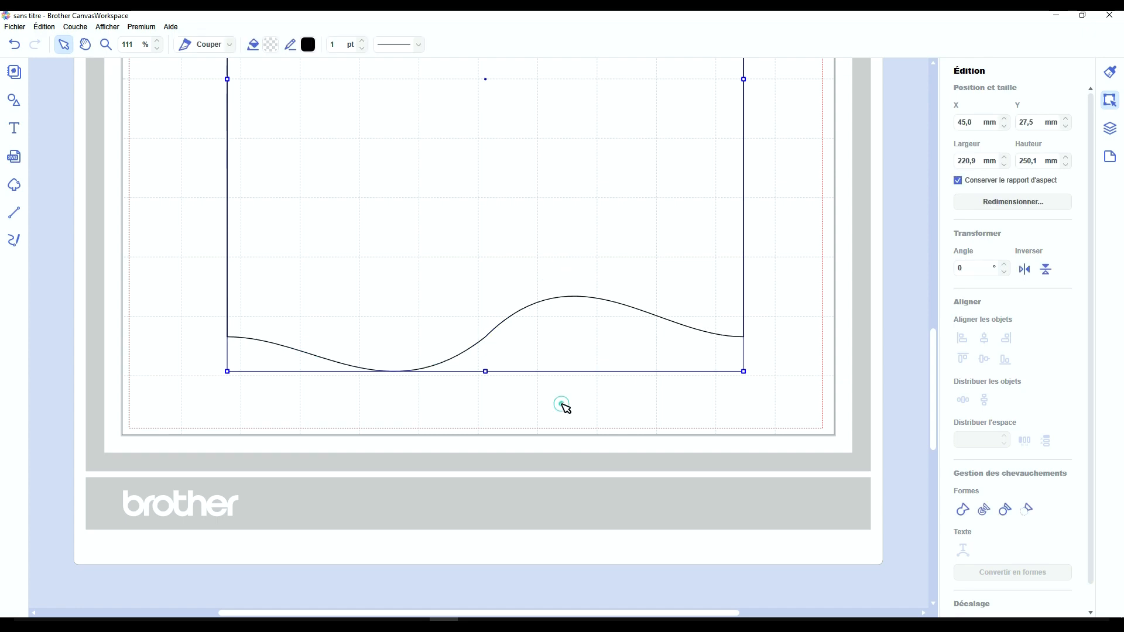
{"action": "scroll", "coordinate": [487, 421], "scroll_direction": "up", "scroll_amount": 3}
{"action": "scroll", "coordinate": [487, 420], "scroll_direction": "up", "scroll_amount": 2}
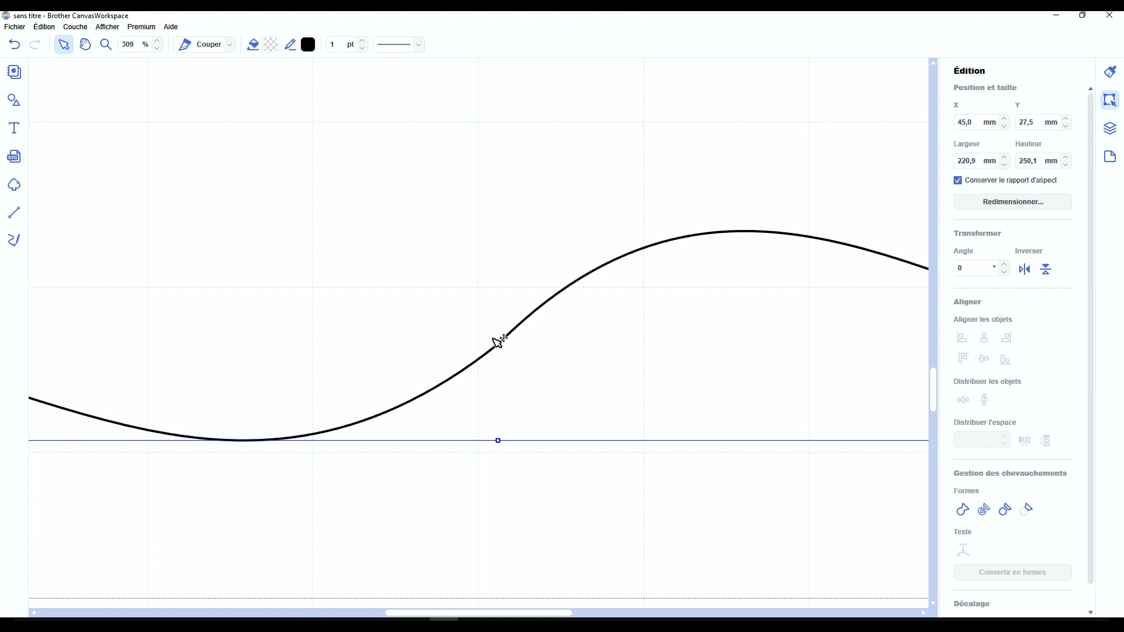
{"action": "double_click", "coordinate": [469, 307]}
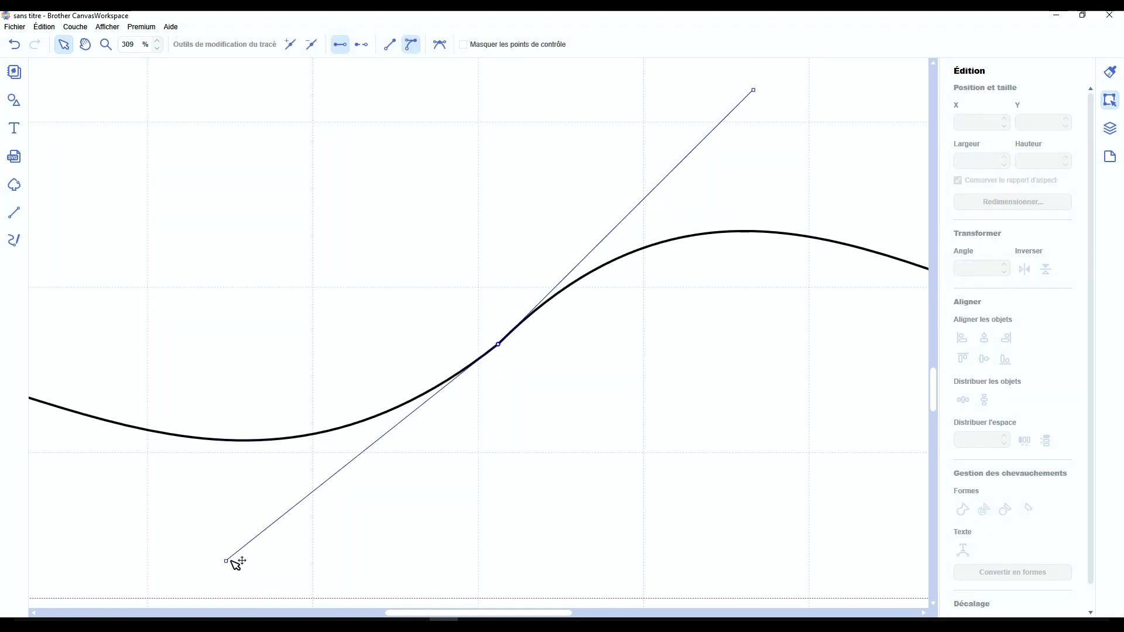
{"action": "left_click_drag", "start_coordinate": [226, 563], "coordinate": [126, 512]}
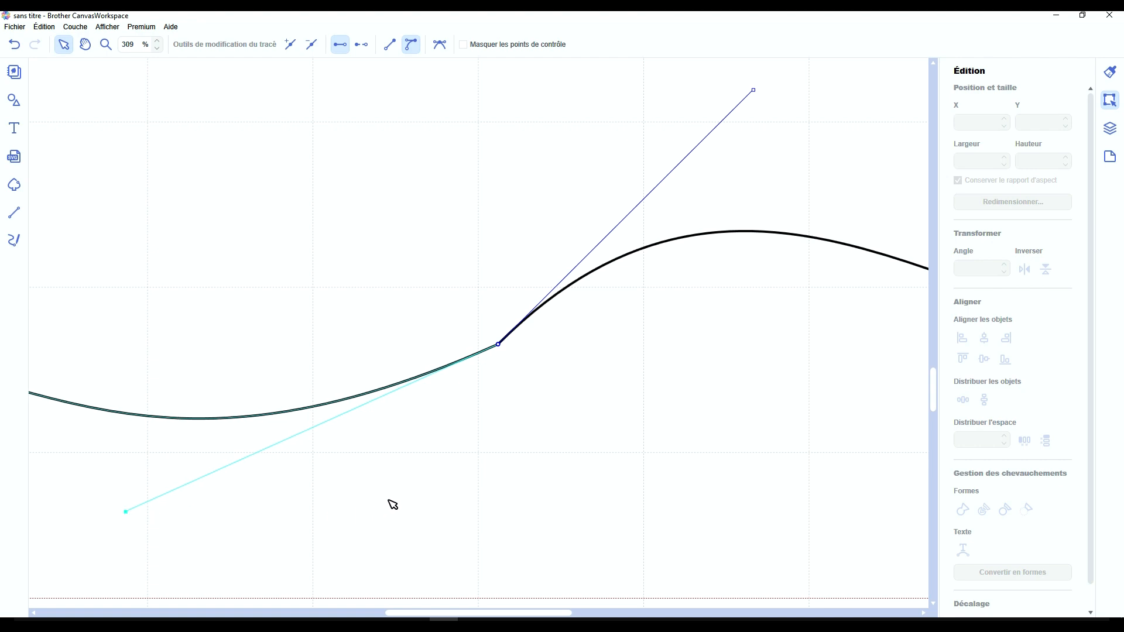
{"action": "left_click", "coordinate": [389, 500]}
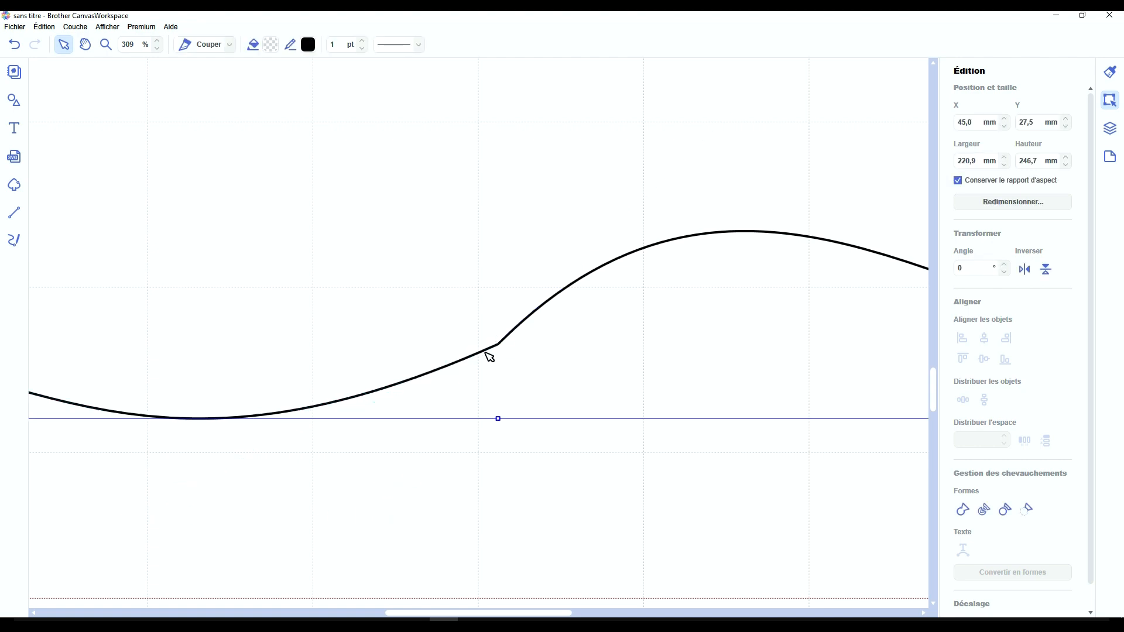
Reposition the bottom middle point's left control handle down and inward, lining it up with the right handle to smooth out the corner.
{"action": "scroll", "coordinate": [486, 353], "scroll_direction": "down", "scroll_amount": 5}
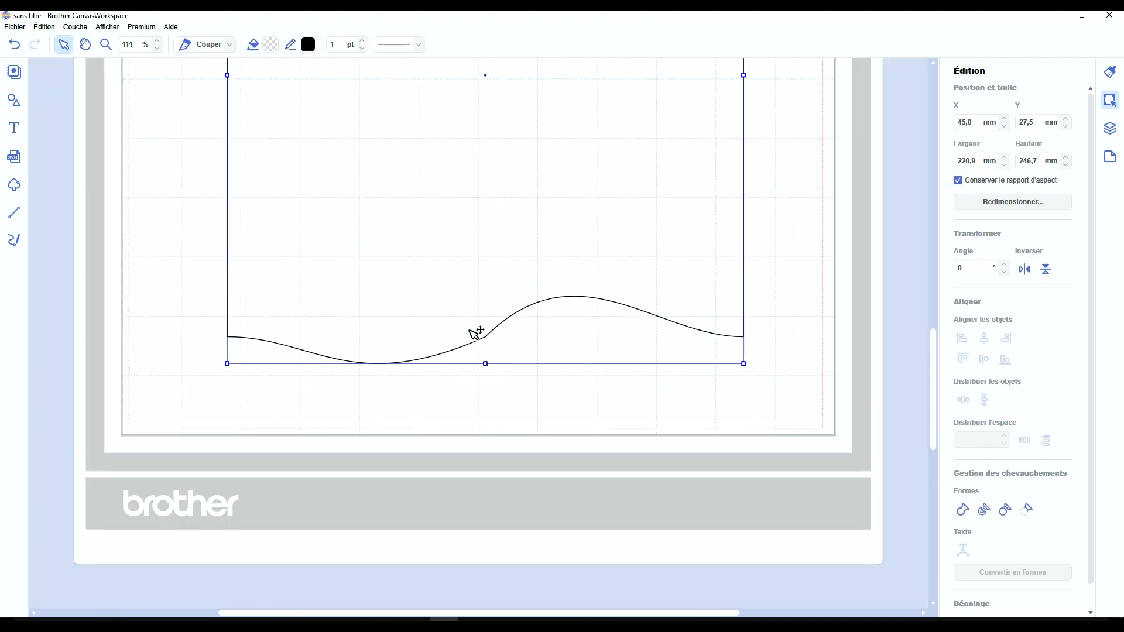
{"action": "scroll", "coordinate": [473, 379], "scroll_direction": "up", "scroll_amount": 17}
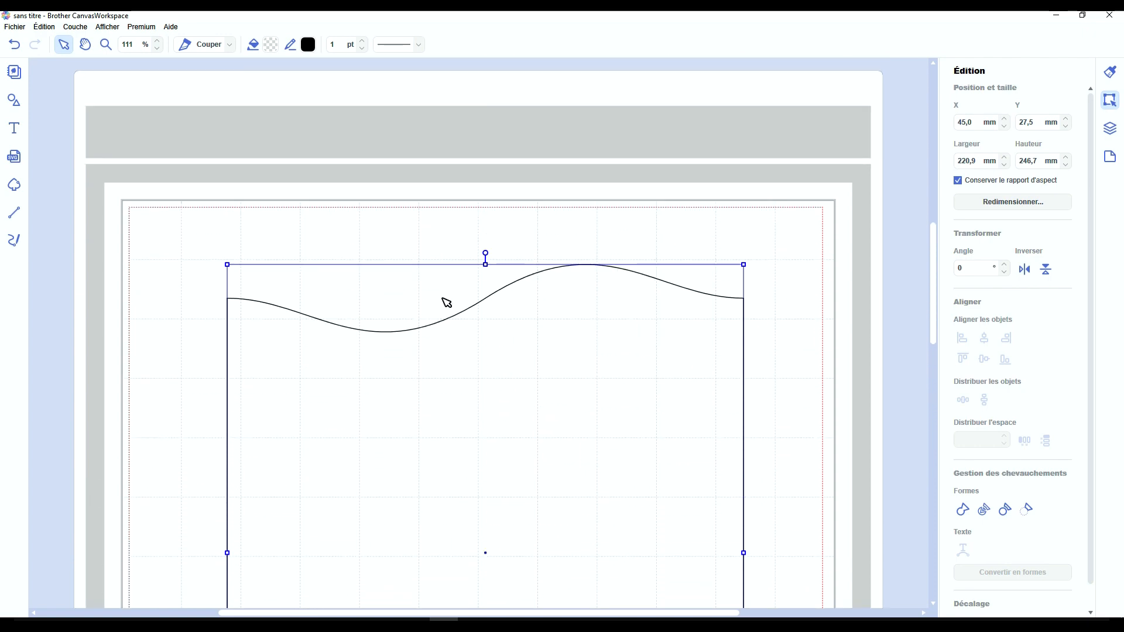
{"action": "scroll", "coordinate": [481, 329], "scroll_direction": "down", "scroll_amount": 12}
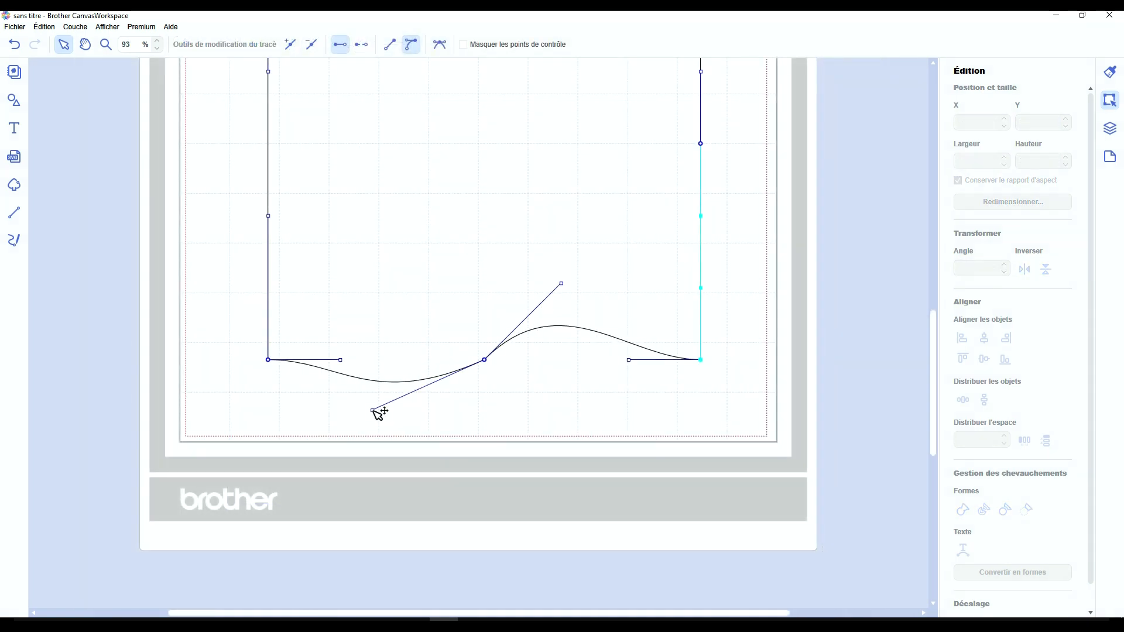
{"action": "left_click_drag", "start_coordinate": [373, 411], "coordinate": [412, 433]}
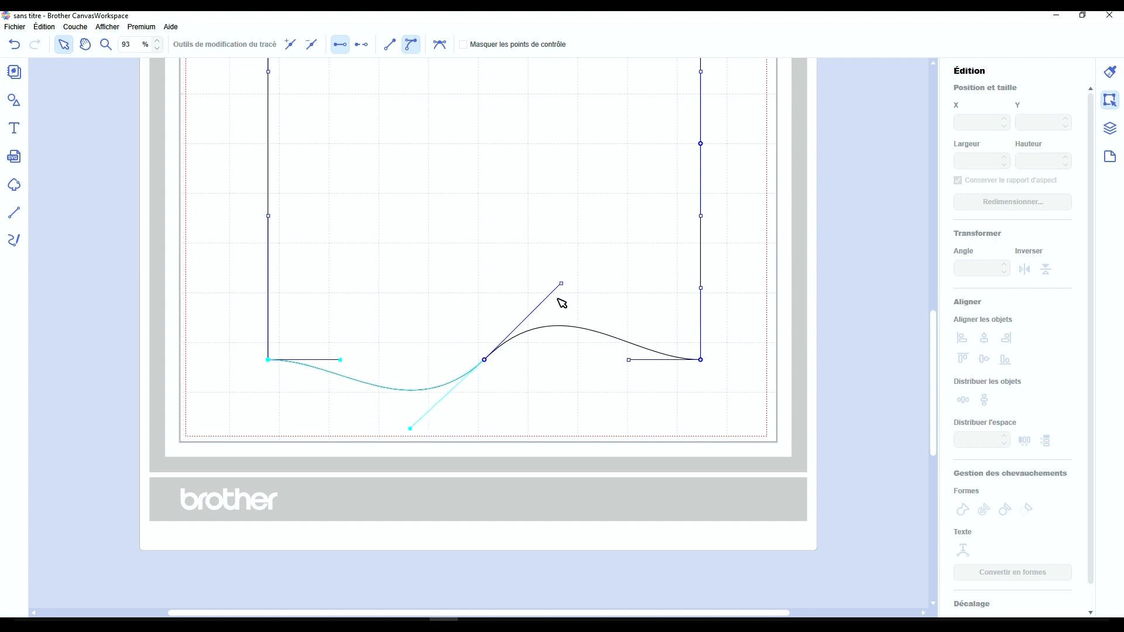
{"action": "left_click_drag", "start_coordinate": [411, 430], "coordinate": [406, 438]}
{"action": "left_click", "coordinate": [549, 428]}
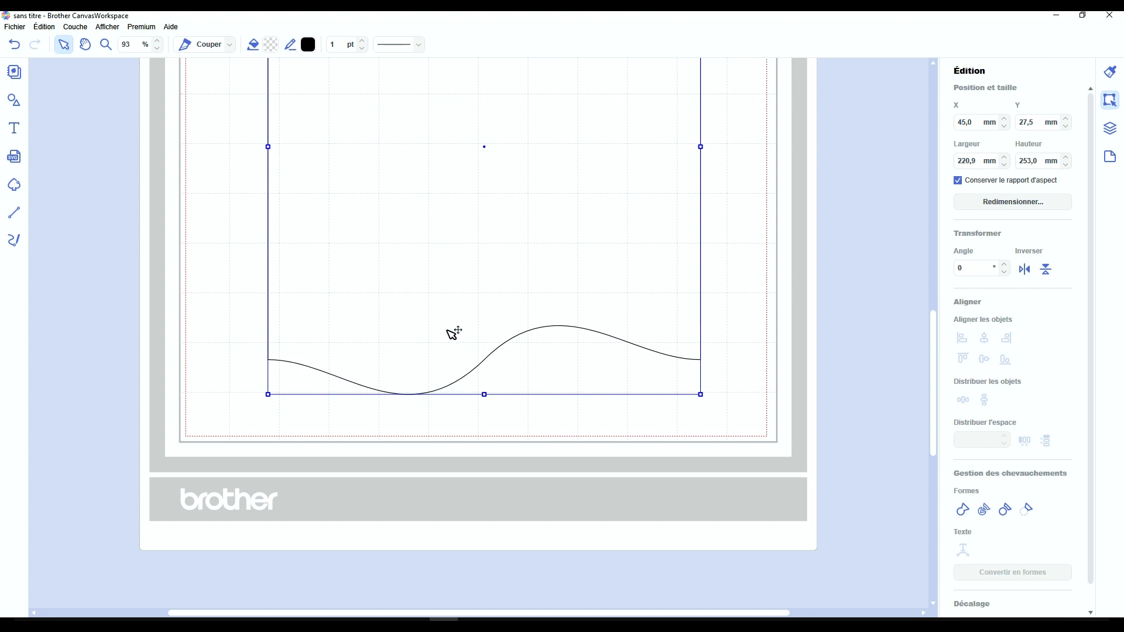
Reopen the path, nudge the bottom middle point's left control handle into finer alignment with its right one, and deselect the shape.
{"action": "double_click", "coordinate": [441, 391]}
{"action": "mouse_move", "coordinate": [407, 439]}
{"action": "left_mouse_down"}
{"action": "mouse_move", "coordinate": [497, 366]}
{"action": "mouse_move", "coordinate": [448, 393]}
{"action": "mouse_move", "coordinate": [388, 453]}
{"action": "mouse_move", "coordinate": [413, 438]}
{"action": "left_mouse_up"}
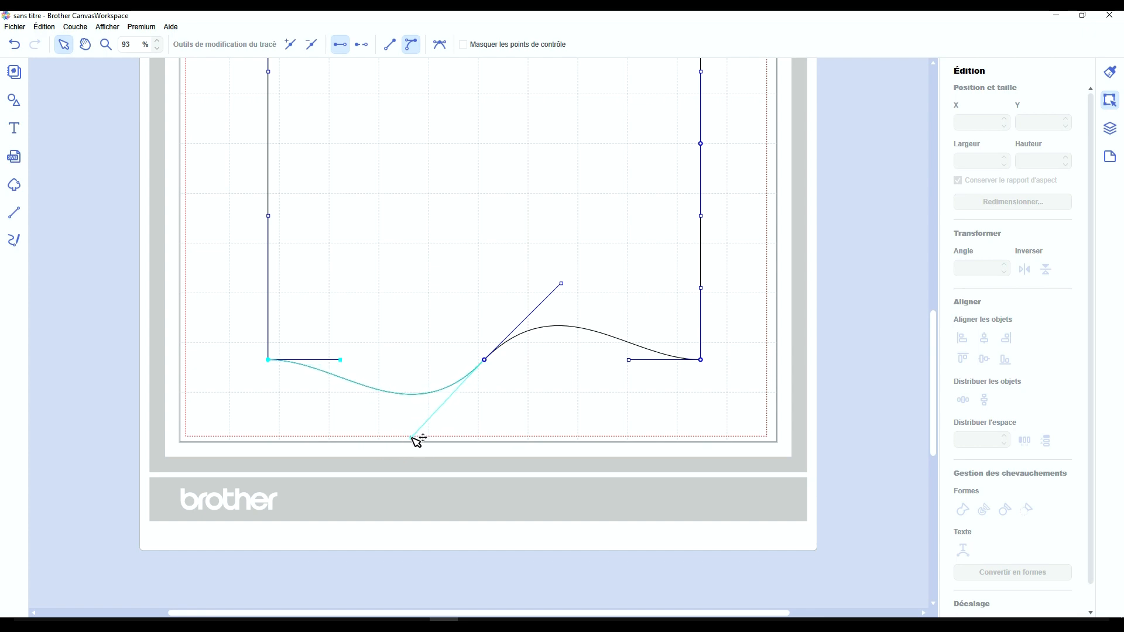
{"action": "left_click", "coordinate": [519, 415]}
{"action": "scroll", "coordinate": [533, 443], "scroll_direction": "down", "scroll_amount": 6}
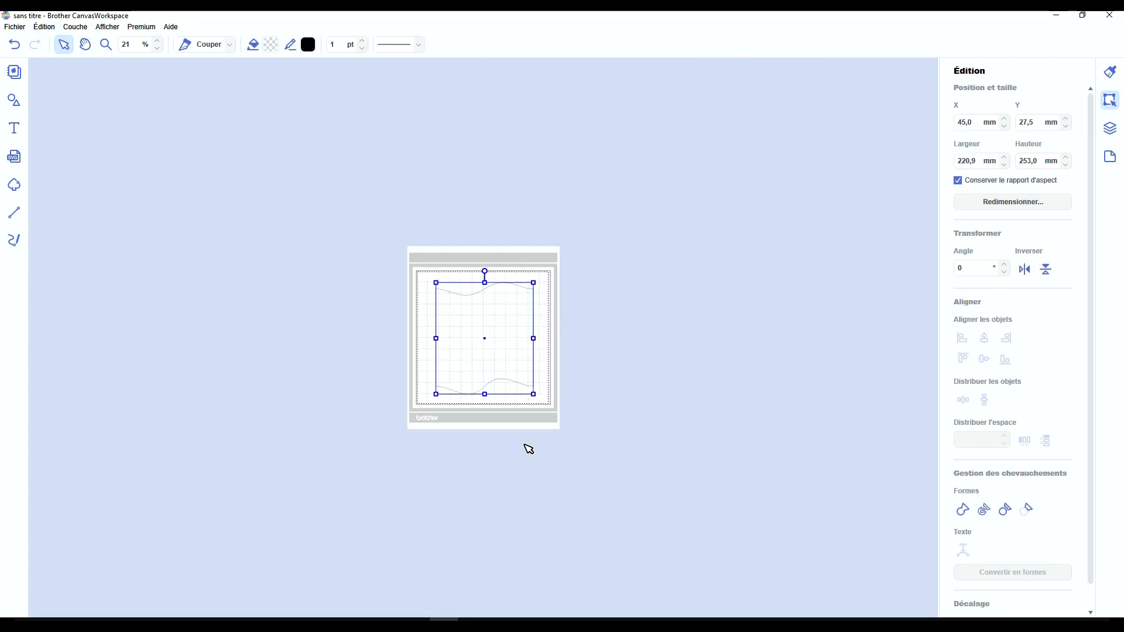
{"action": "left_click", "coordinate": [503, 455]}
{"action": "scroll", "coordinate": [468, 451], "scroll_direction": "up", "scroll_amount": 5}
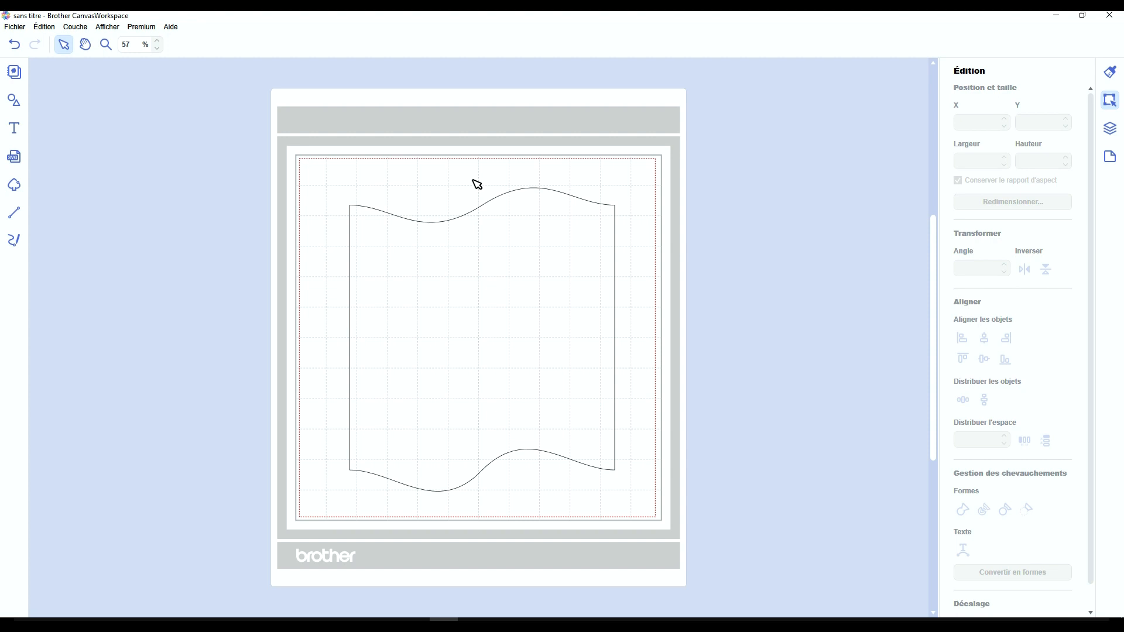
Turn on smooth handle linking and swing the top middle point's right control handle down and back up, inverting and restoring the wave.
{"action": "left_click", "coordinate": [470, 336]}
{"action": "left_click", "coordinate": [470, 337]}
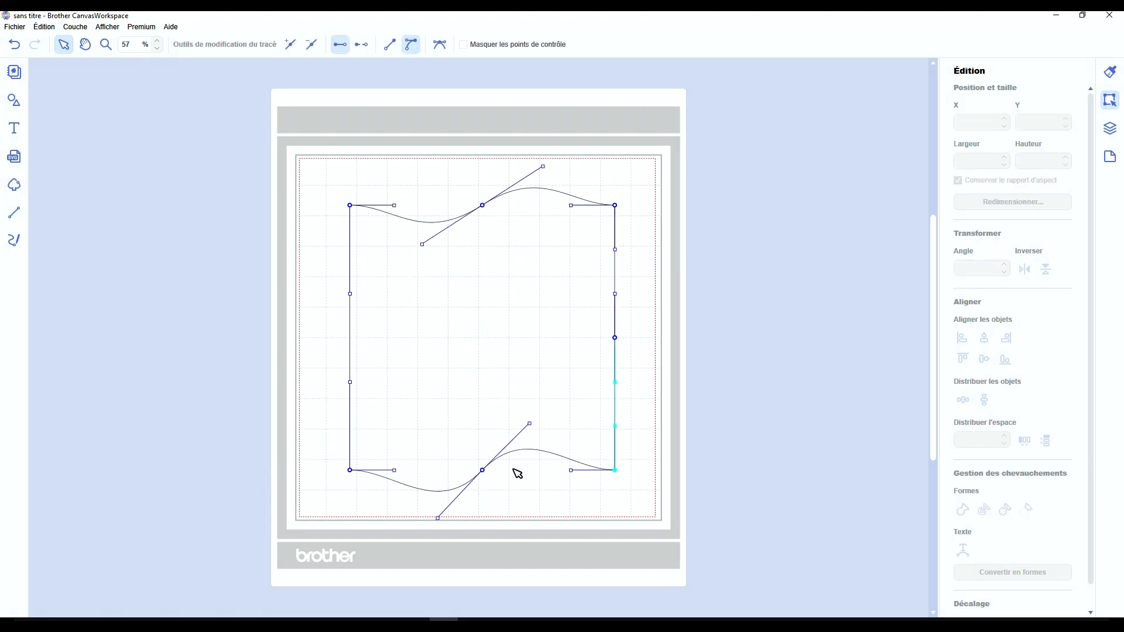
{"action": "left_click_drag", "start_coordinate": [543, 166], "coordinate": [545, 282]}
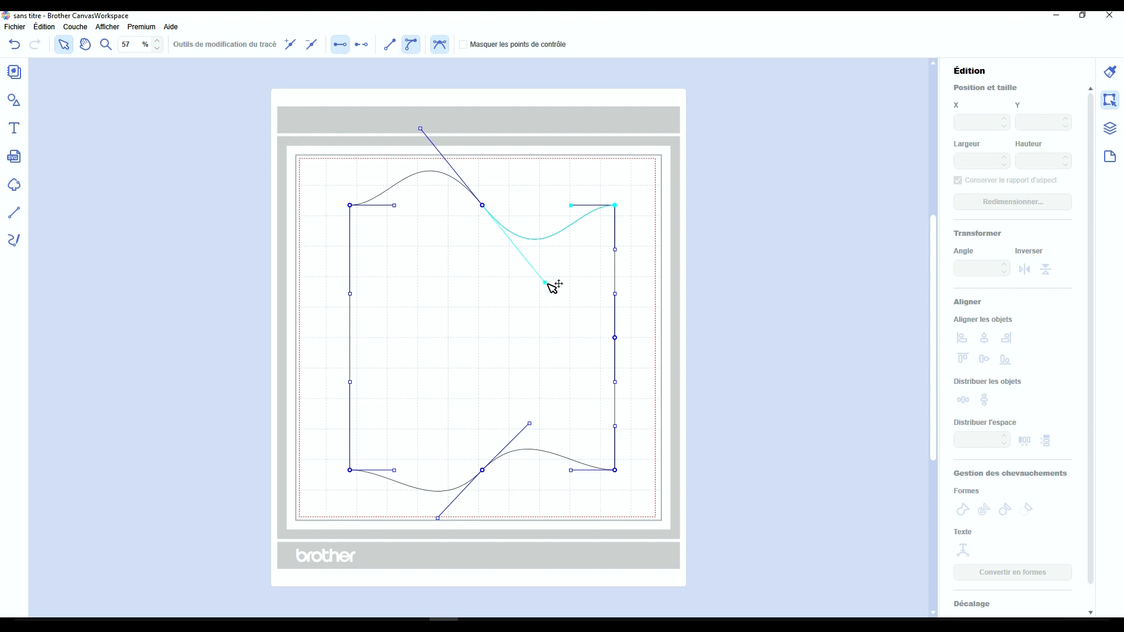
{"action": "left_click_drag", "start_coordinate": [547, 282], "coordinate": [531, 175]}
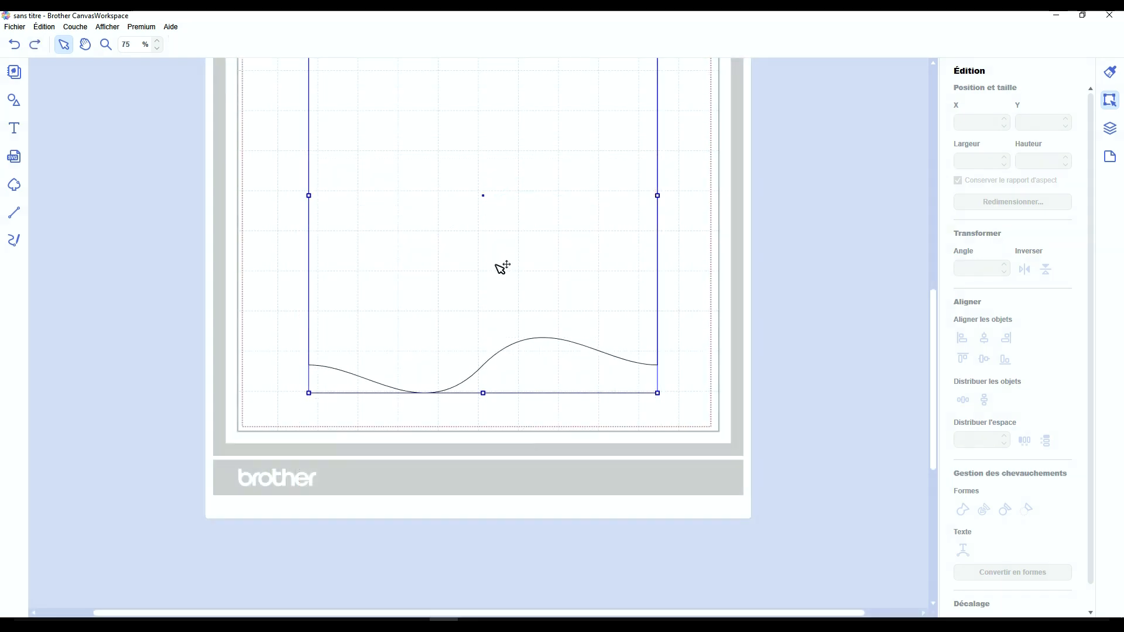
Turn off smooth handle linking and raise the bottom middle point's left control handle, so both halves arch upward from a sharp corner.
{"action": "double_click", "coordinate": [495, 264]}
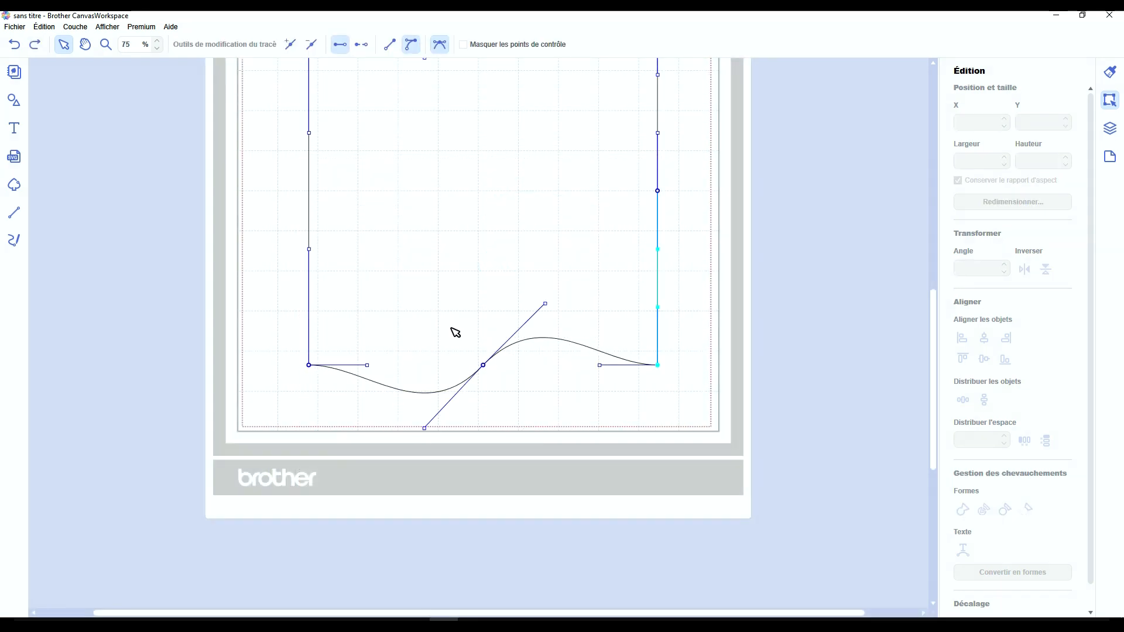
{"action": "left_click", "coordinate": [441, 50]}
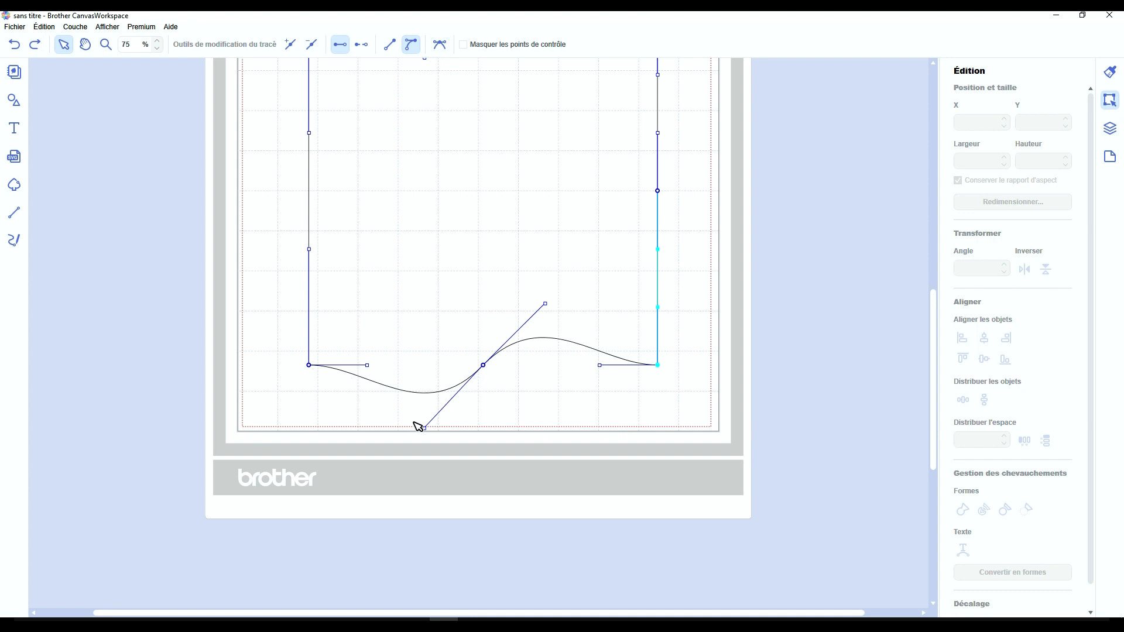
{"action": "left_click_drag", "start_coordinate": [420, 428], "coordinate": [420, 301]}
{"action": "left_click", "coordinate": [527, 422]}
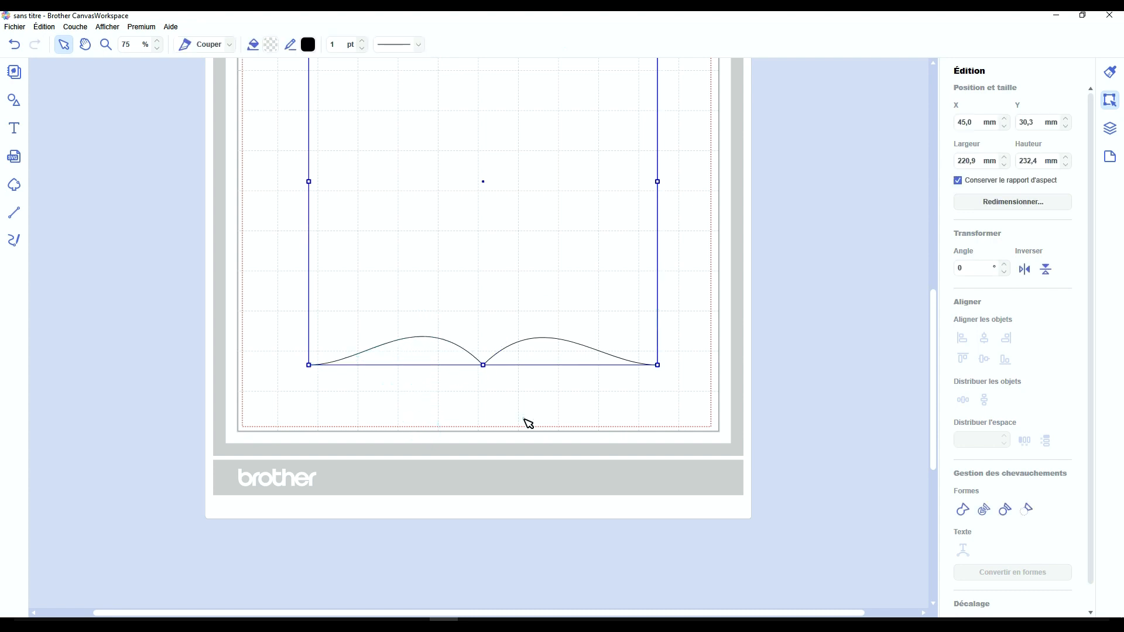
{"action": "left_click", "coordinate": [526, 421]}
{"action": "scroll", "coordinate": [527, 421], "scroll_direction": "down", "scroll_amount": 2}
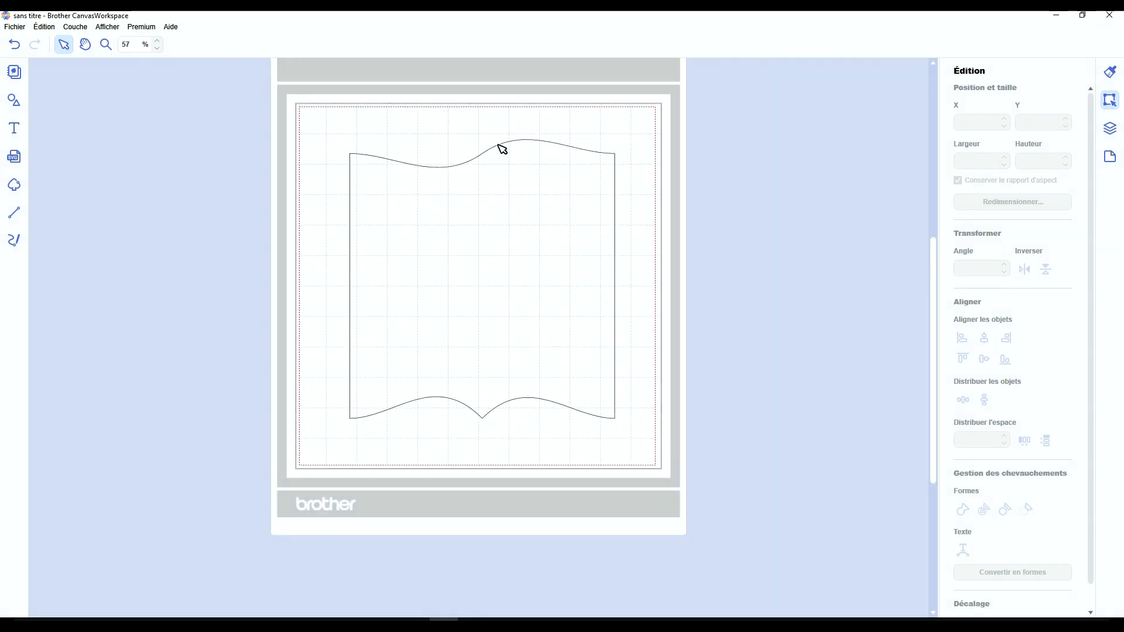
Try linked handles on the top right corner point by pulling its inner control handle diagonally down into the shape.
{"action": "left_click", "coordinate": [503, 149]}
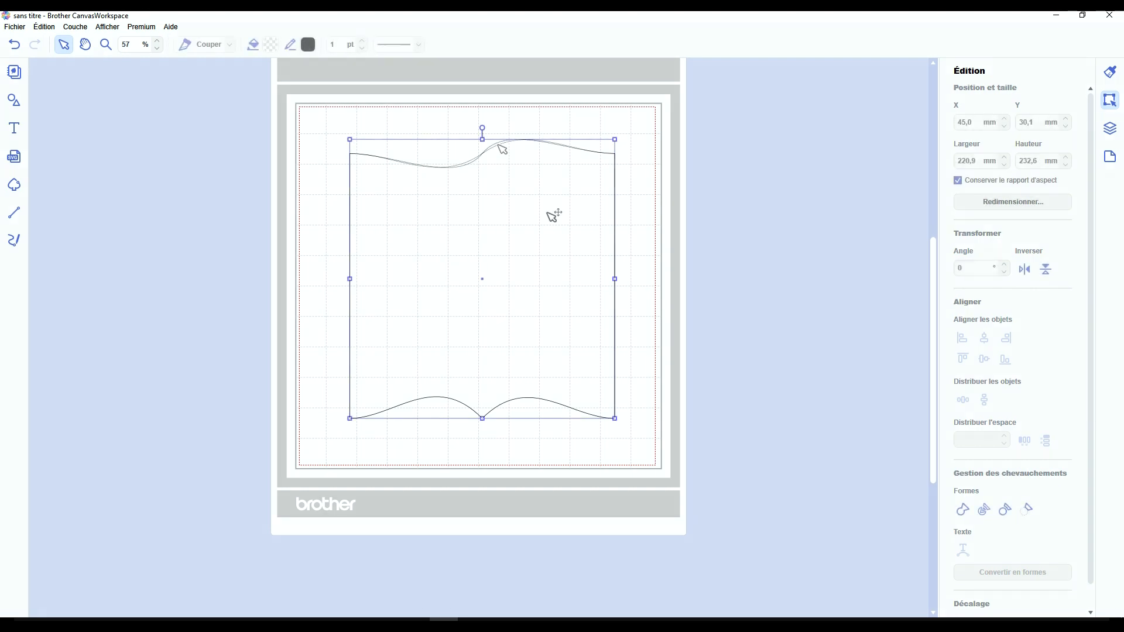
{"action": "double_click", "coordinate": [546, 208]}
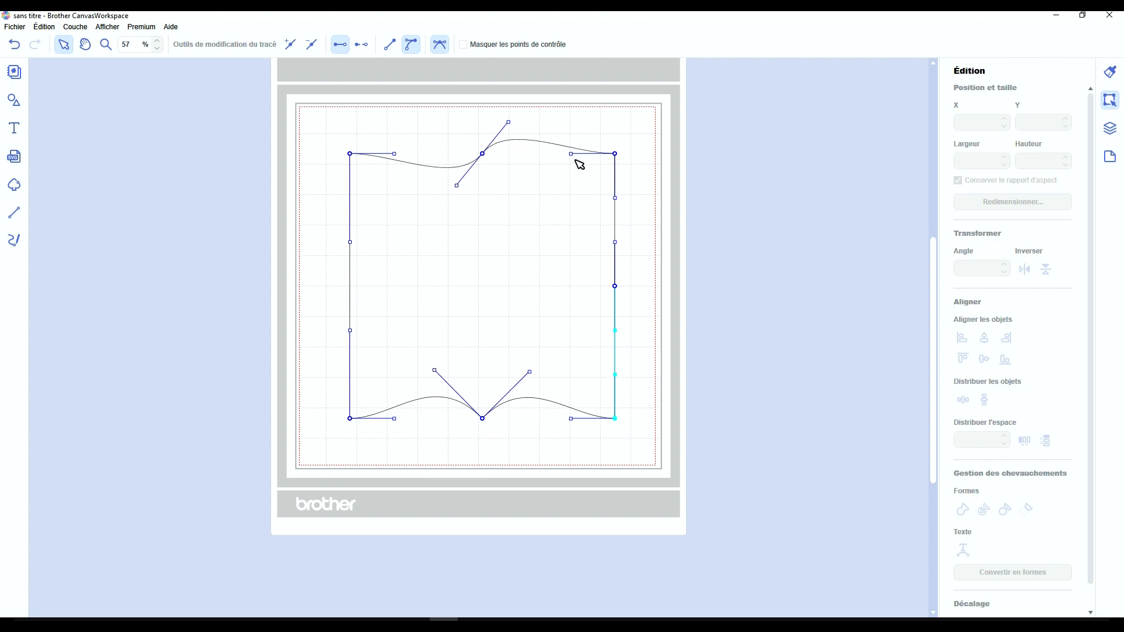
{"action": "left_click_drag", "start_coordinate": [572, 154], "coordinate": [541, 227]}
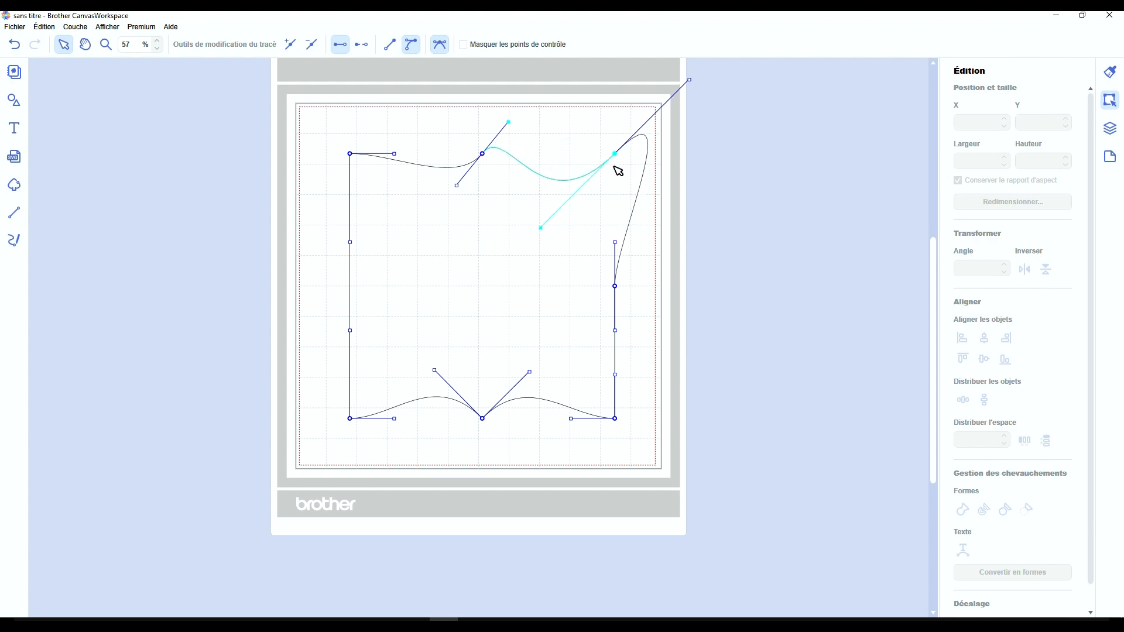
{"action": "left_click", "coordinate": [723, 183]}
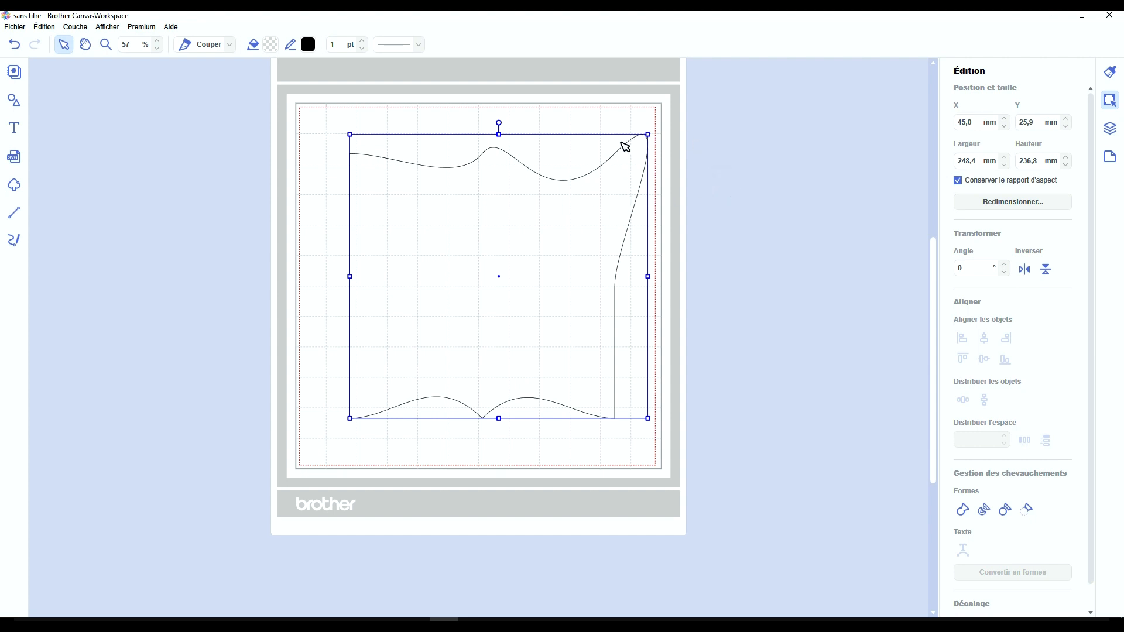
With smooth handle linking off, try lowering the bottom right corner point's horizontal control handle below the edge.
{"action": "double_click", "coordinate": [583, 281]}
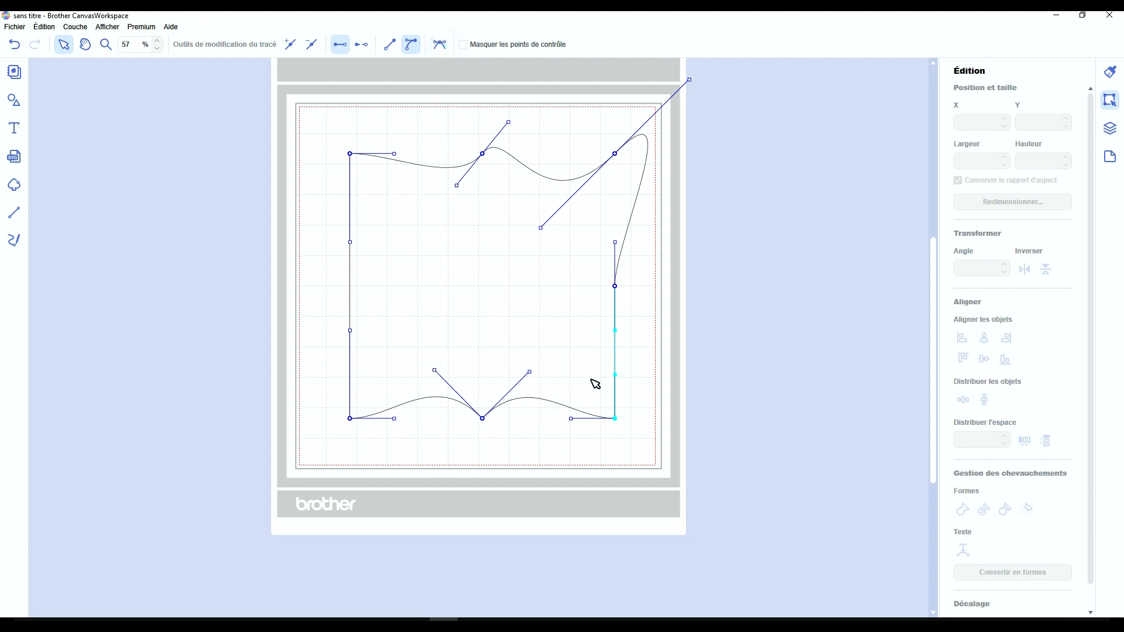
{"action": "left_click_drag", "start_coordinate": [571, 418], "coordinate": [565, 504]}
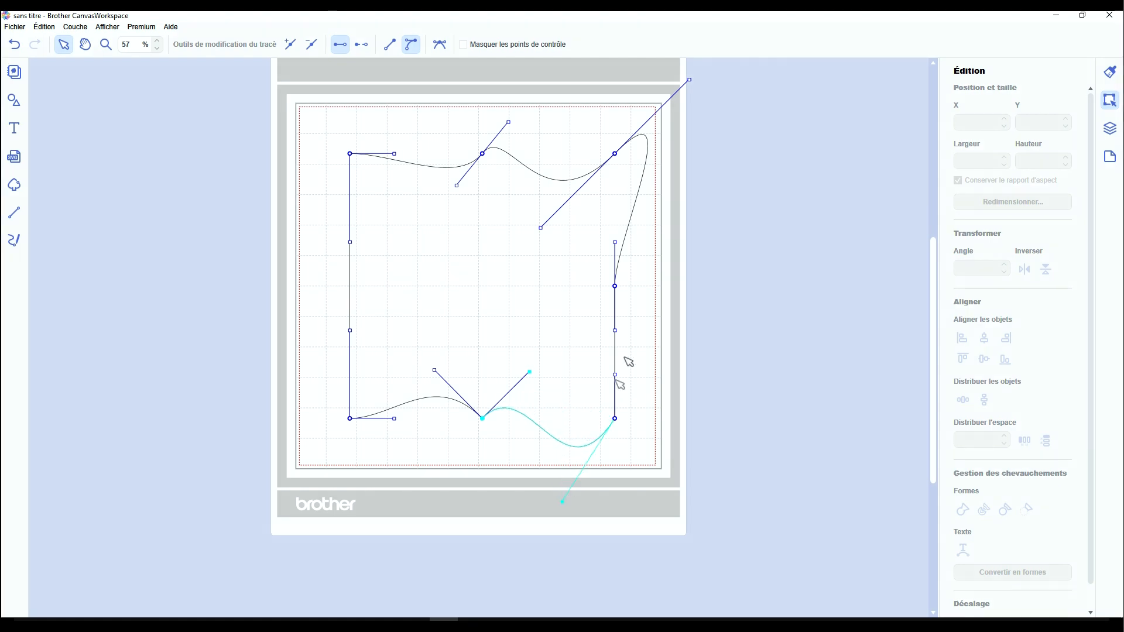
{"action": "left_click", "coordinate": [661, 417]}
Try lowering the top left corner's inner handle with smooth linking on, and the bottom left corner's horizontal handle with linking off.
{"action": "double_click", "coordinate": [495, 350]}
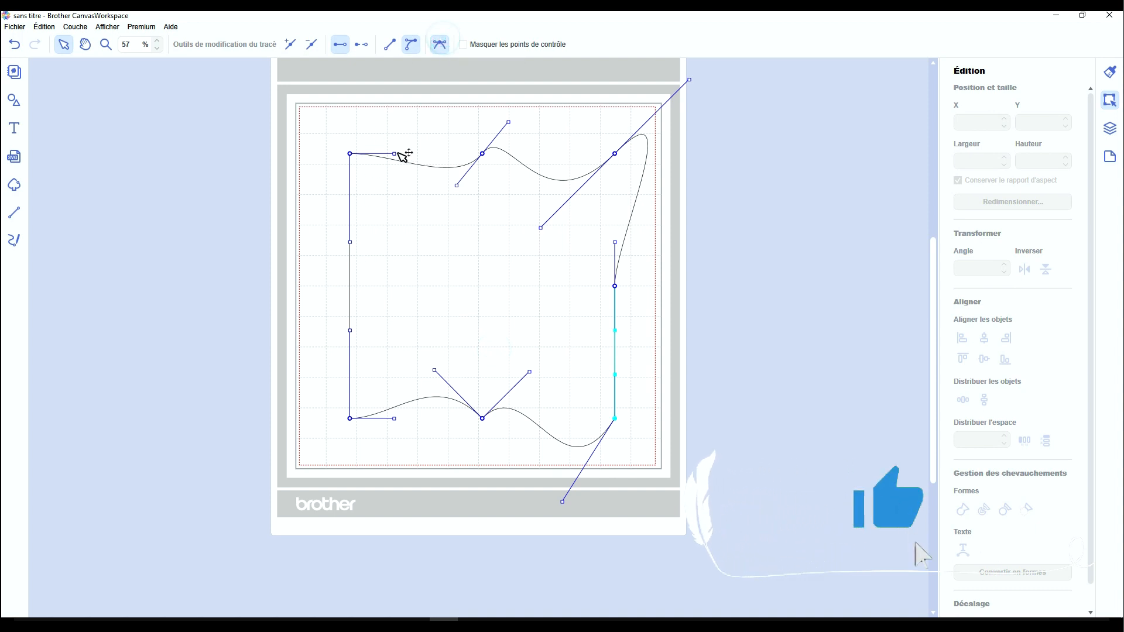
{"action": "left_click_drag", "start_coordinate": [394, 154], "coordinate": [395, 218]}
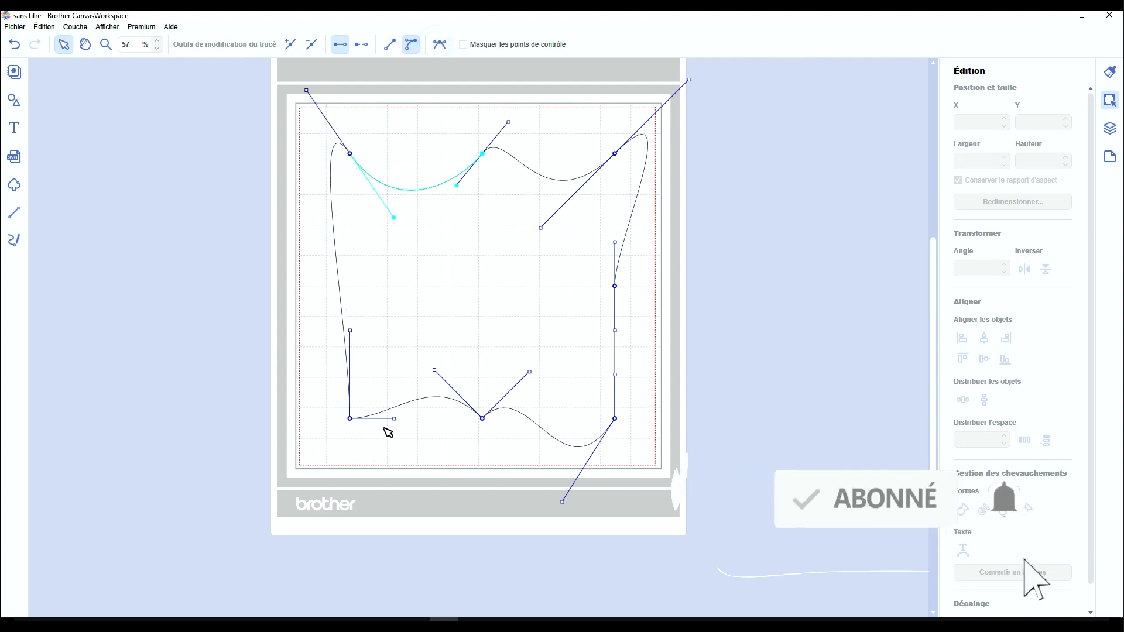
{"action": "left_click_drag", "start_coordinate": [394, 419], "coordinate": [391, 495]}
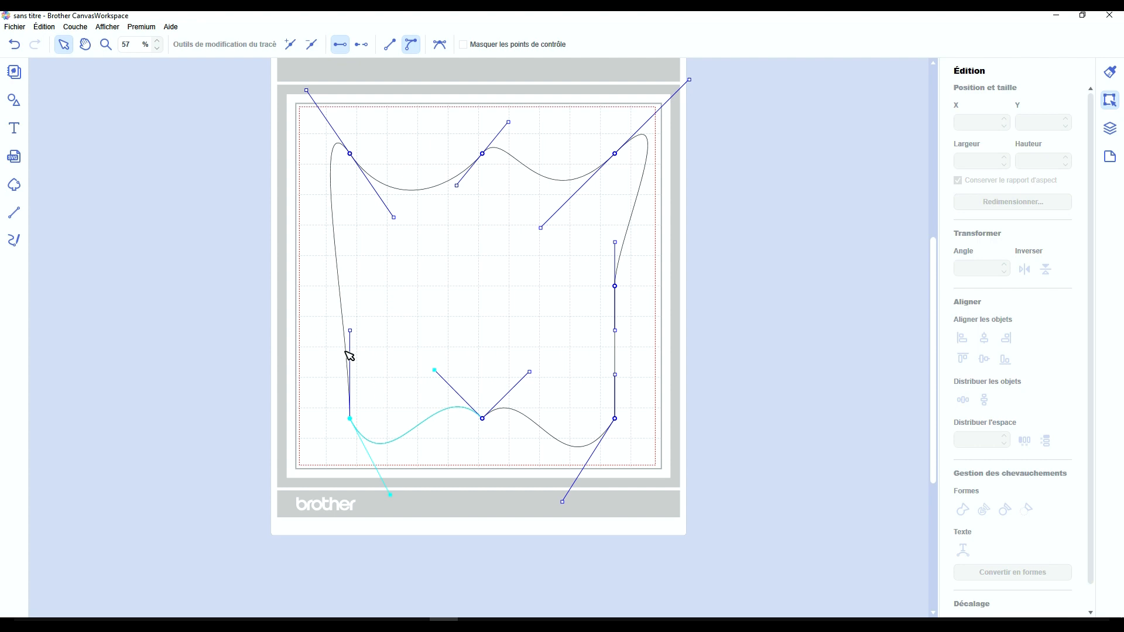
Undo the corner handle changes and reopen the path with smooth handle linking turned on.
{"action": "key", "text": "ctrl+z"}
{"action": "key", "text": "ctrl+z"}
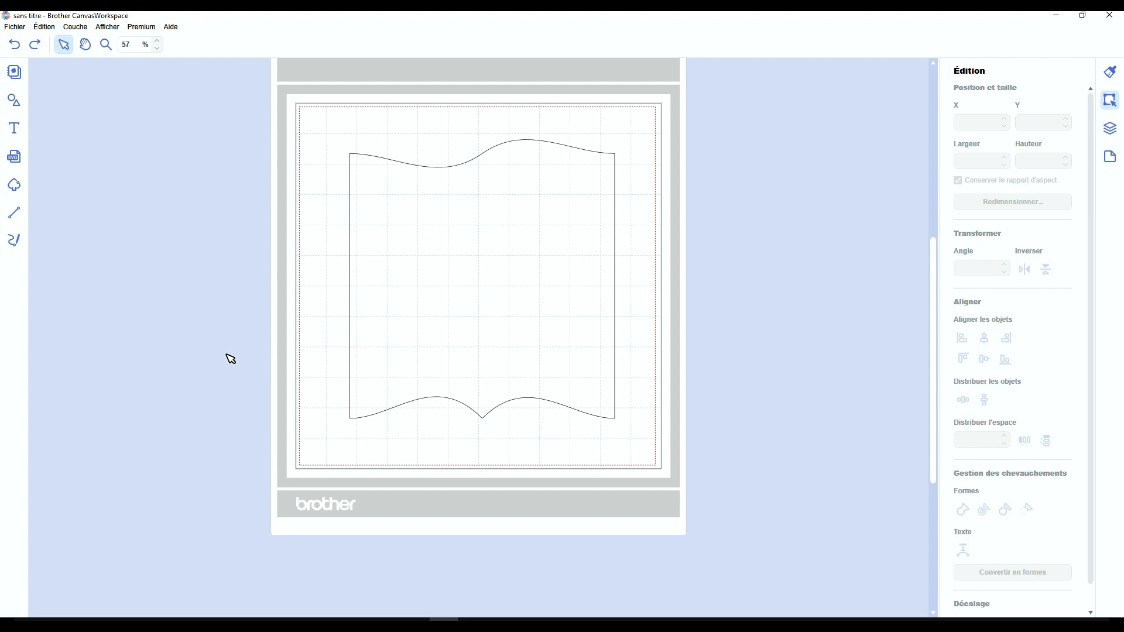
{"action": "left_click", "coordinate": [481, 312]}
{"action": "double_click", "coordinate": [479, 314]}
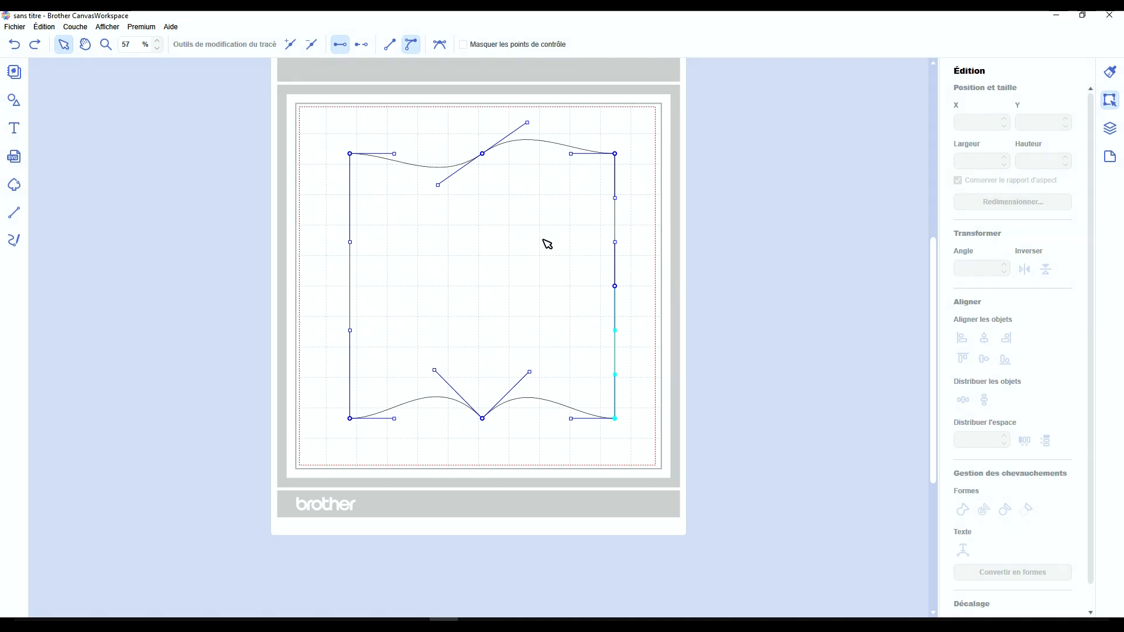
{"action": "left_click", "coordinate": [443, 45]}
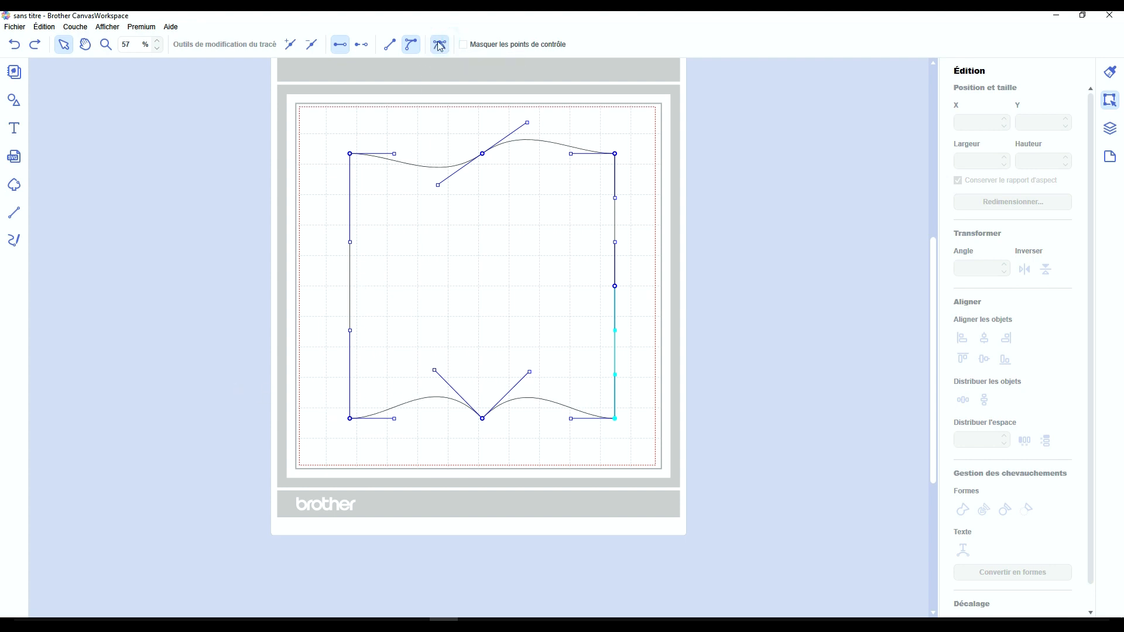
Leave path editing and delete the reshaped square from the mat.
{"action": "left_click", "coordinate": [512, 254]}
{"action": "left_click", "coordinate": [675, 252]}
{"action": "left_click", "coordinate": [614, 254]}
{"action": "key", "text": "Delete"}
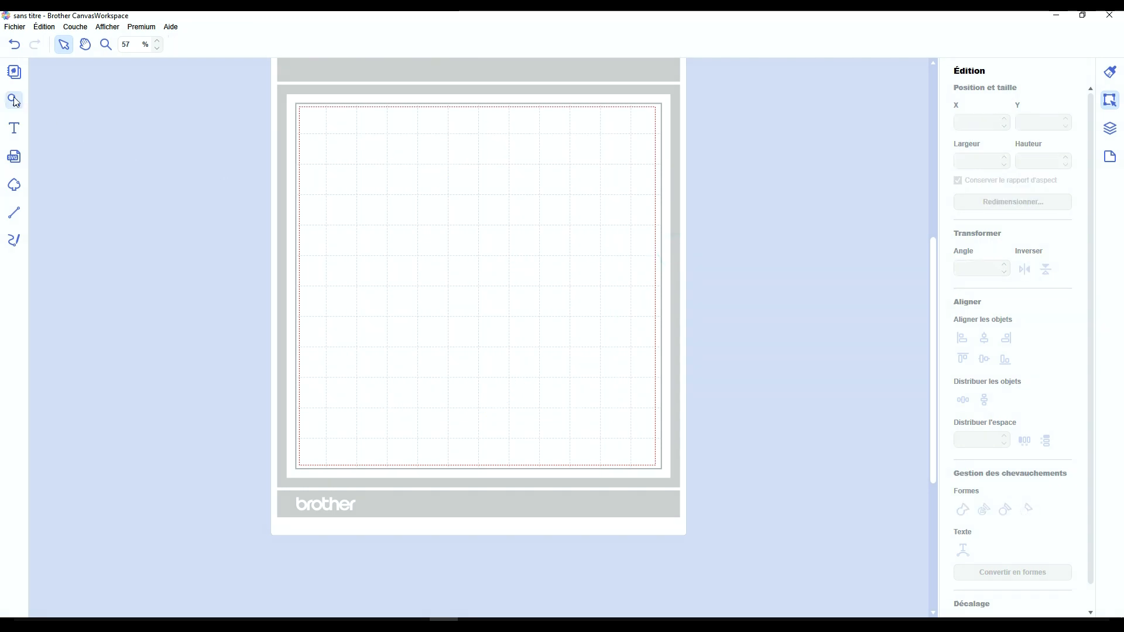
Insert a plain square, enlarge it to about 254 mm per side and position it near the centre of the mat.
{"action": "left_click", "coordinate": [14, 100]}
{"action": "left_click_drag", "start_coordinate": [83, 115], "coordinate": [618, 228]}
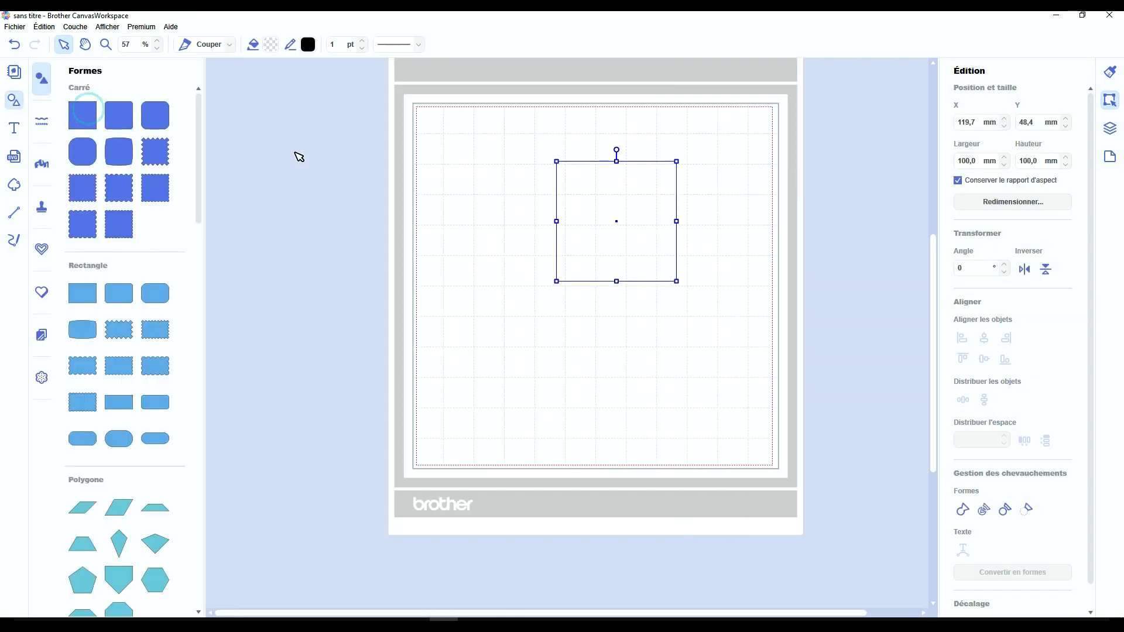
{"action": "left_click", "coordinate": [15, 111]}
{"action": "left_click_drag", "start_coordinate": [502, 207], "coordinate": [386, 179]}
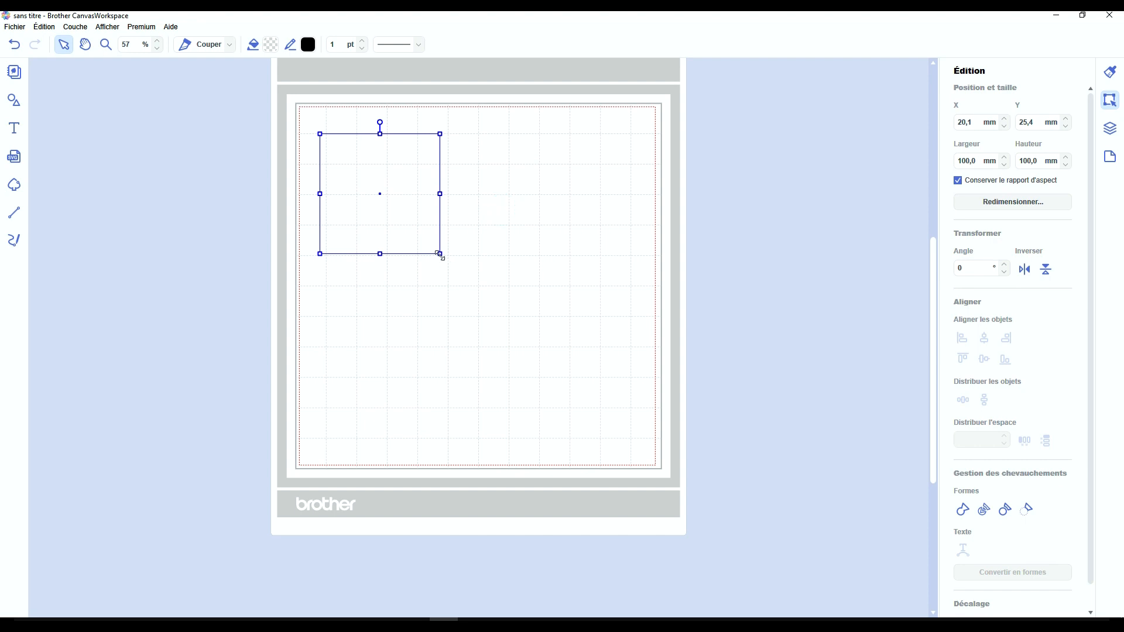
{"action": "left_click_drag", "start_coordinate": [440, 254], "coordinate": [625, 367]}
{"action": "left_click_drag", "start_coordinate": [522, 305], "coordinate": [535, 303]}
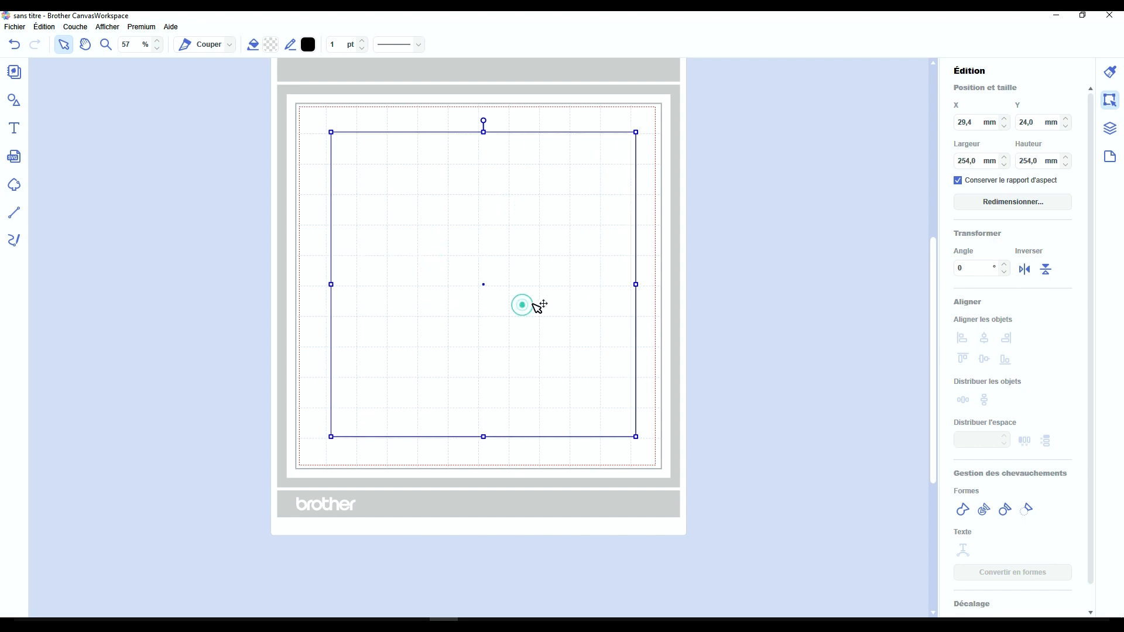
Convert all segments of the new square to curves, turn on smooth handle linking and select the top right corner point.
{"action": "double_click", "coordinate": [532, 306]}
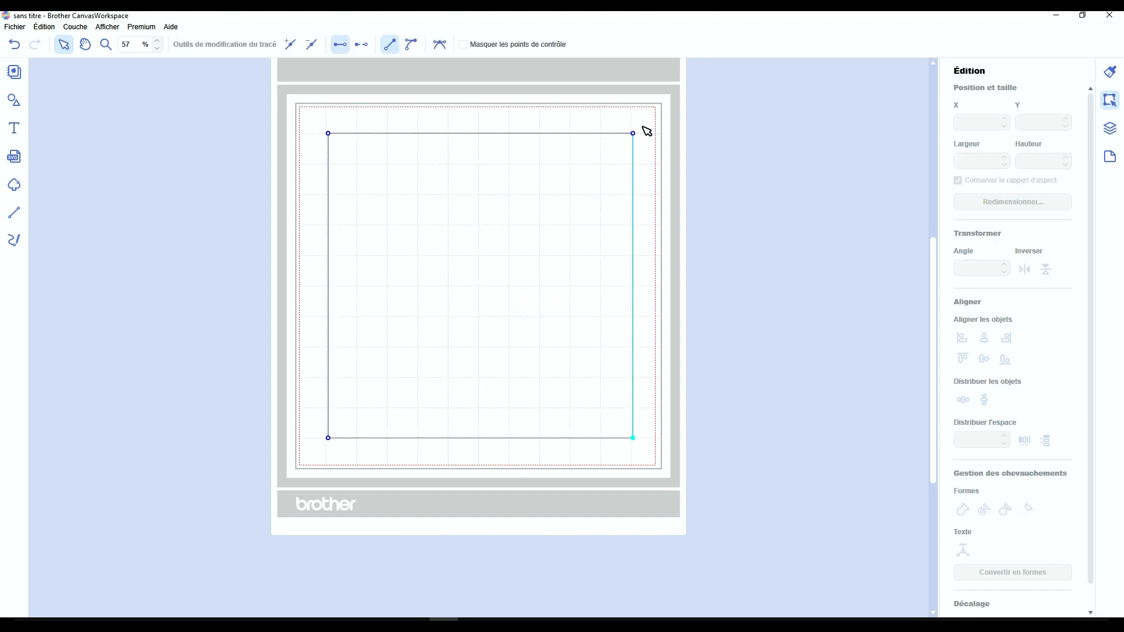
{"action": "left_click_drag", "start_coordinate": [263, 86], "coordinate": [805, 534]}
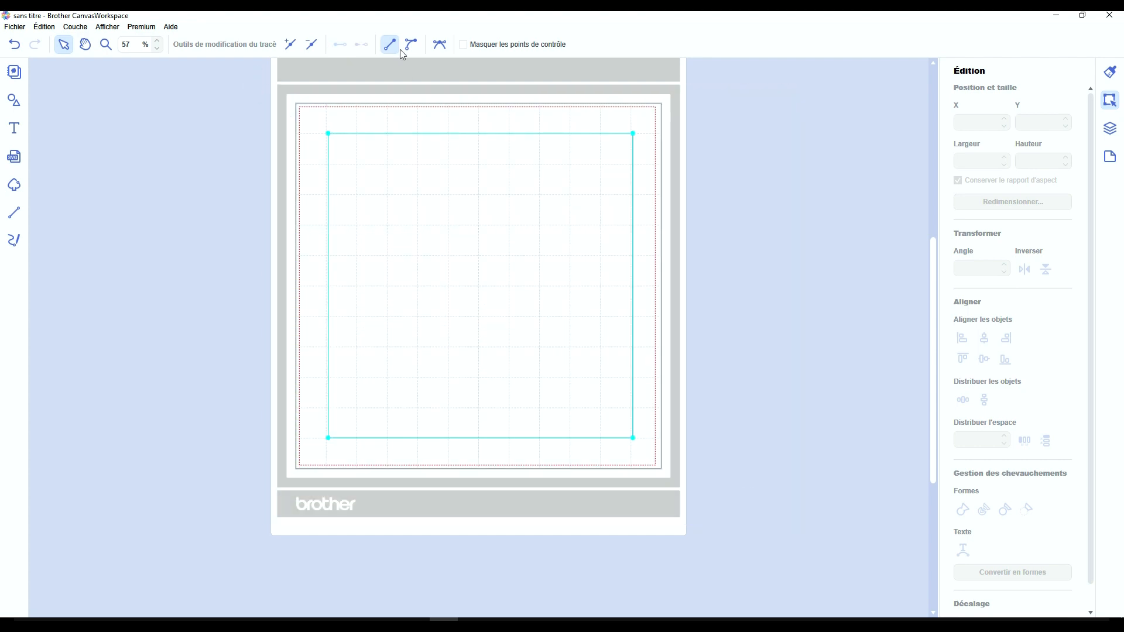
{"action": "left_click", "coordinate": [412, 50]}
{"action": "left_click", "coordinate": [440, 46]}
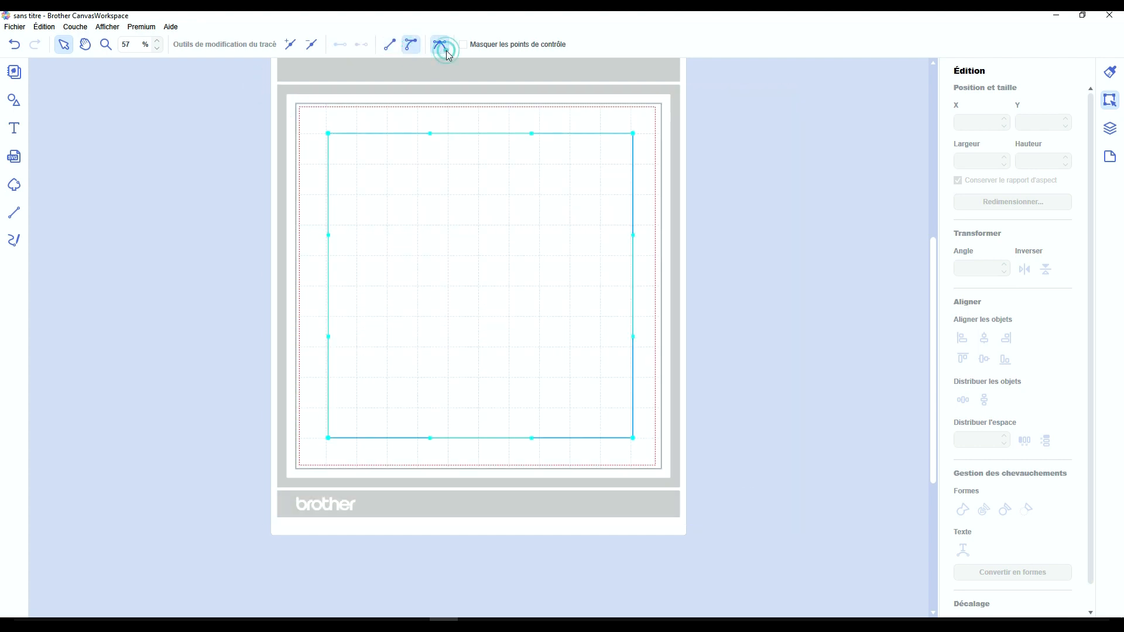
{"action": "left_click", "coordinate": [633, 133]}
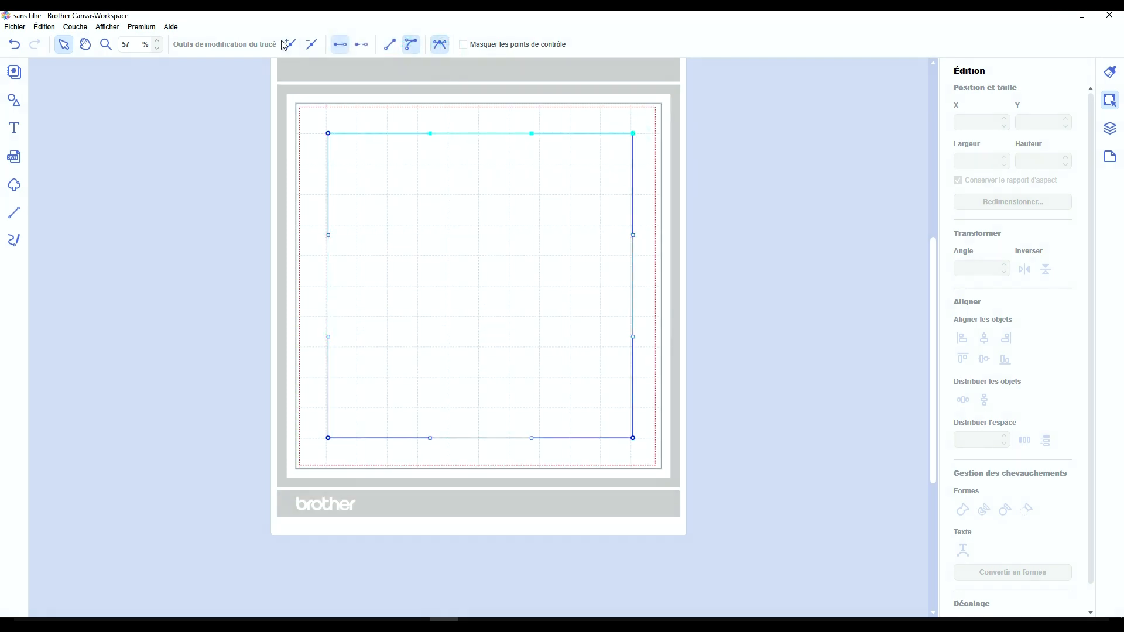
Add a point at the middle of each side of the square and turn on smooth handle linking.
{"action": "left_click", "coordinate": [328, 439]}
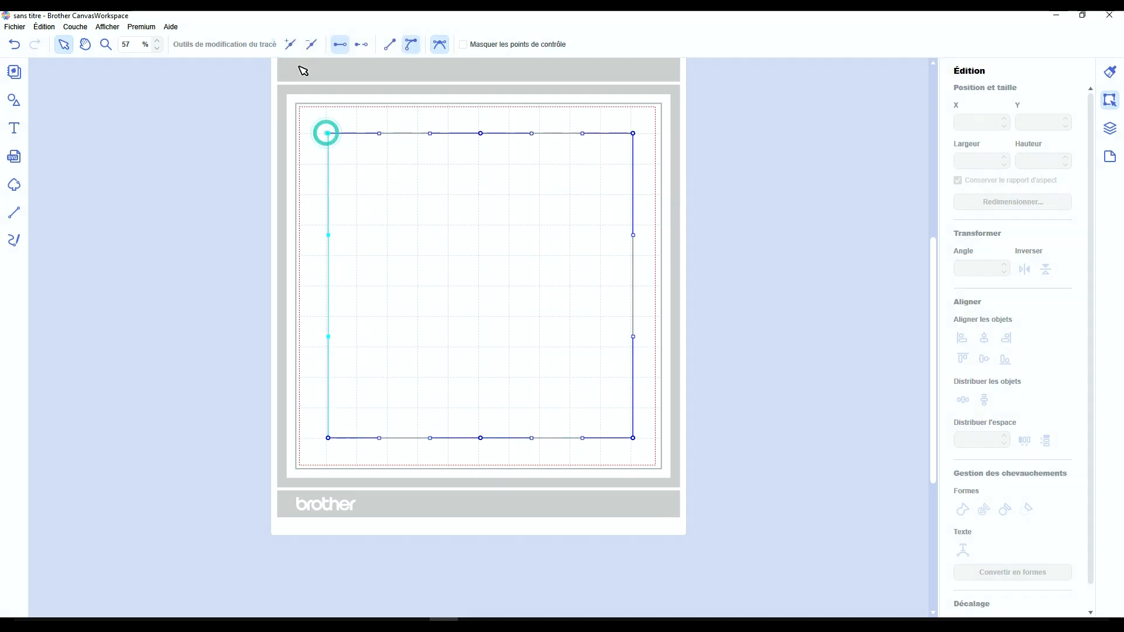
{"action": "left_click", "coordinate": [633, 439]}
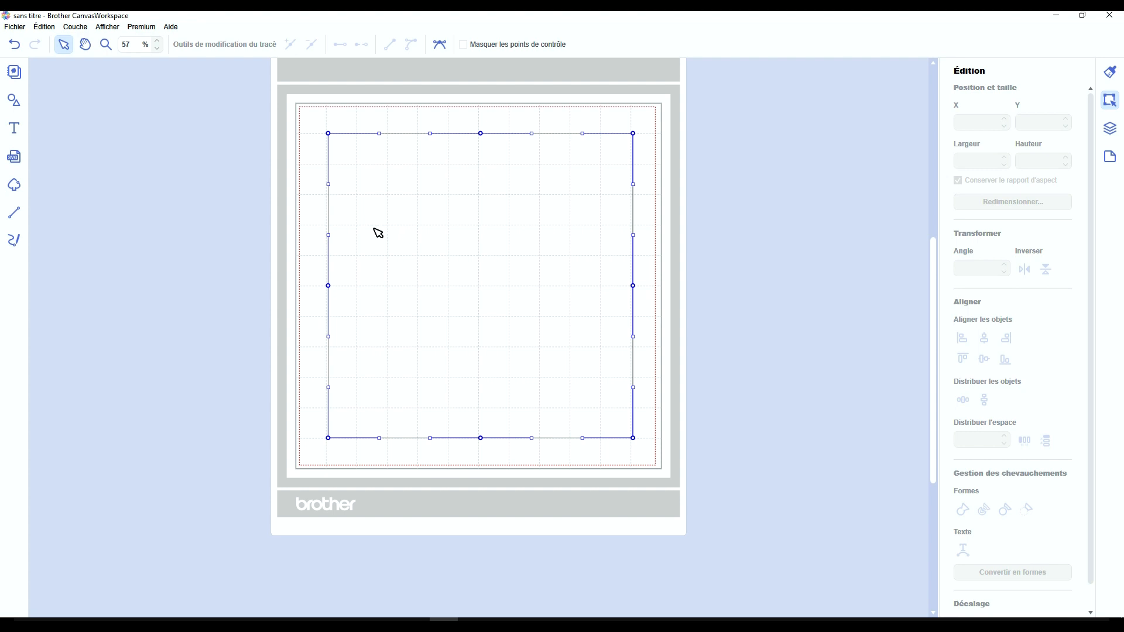
{"action": "left_click", "coordinate": [635, 287]}
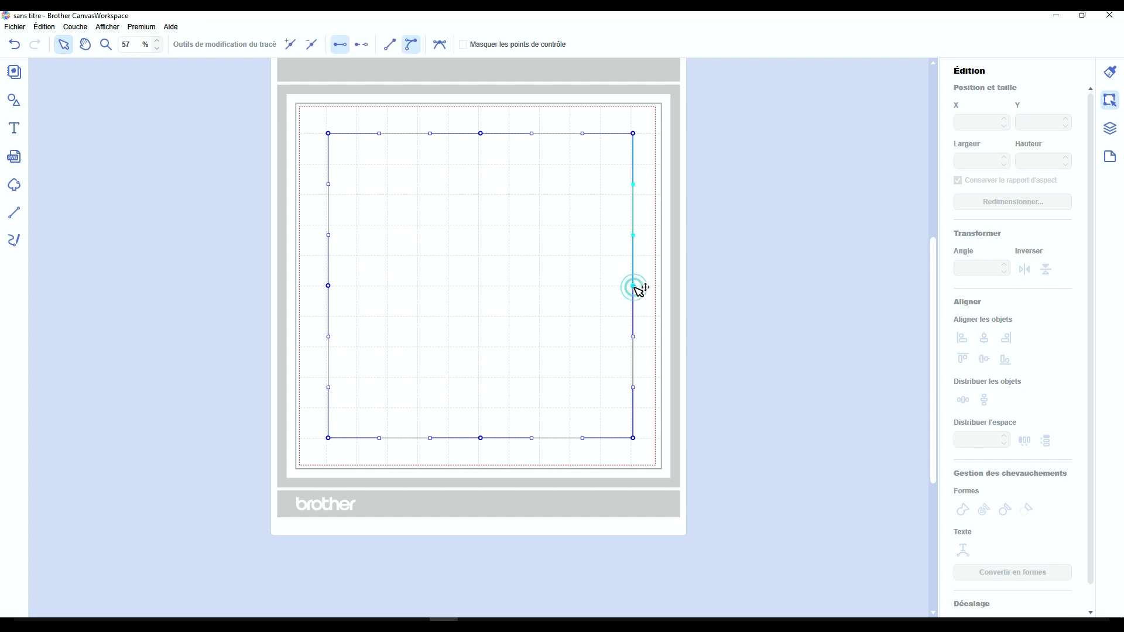
{"action": "left_click", "coordinate": [439, 44]}
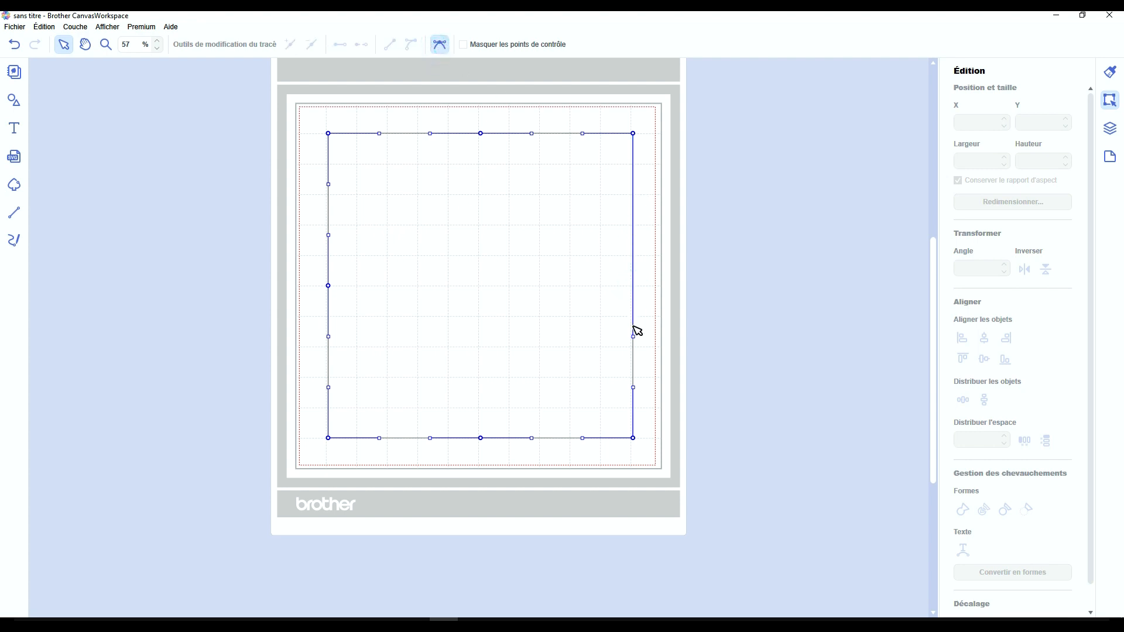
Try to bend the square's right side outward by pulling the linked handle of the top right corner.
{"action": "left_click_drag", "start_coordinate": [633, 336], "coordinate": [743, 247]}
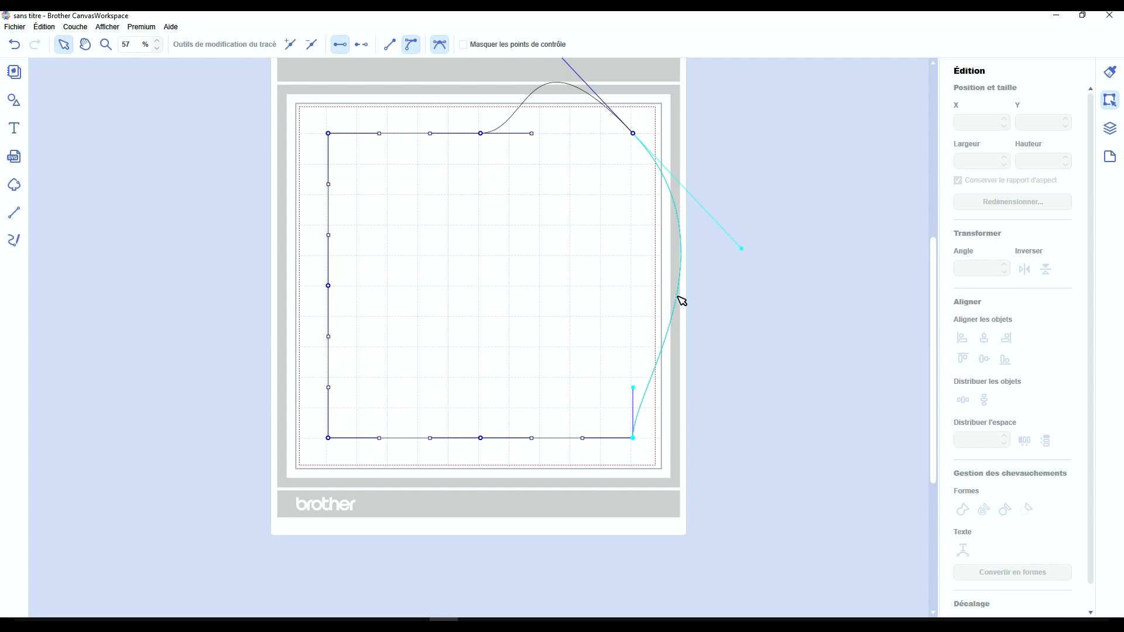
{"action": "key", "text": "ctrl+z"}
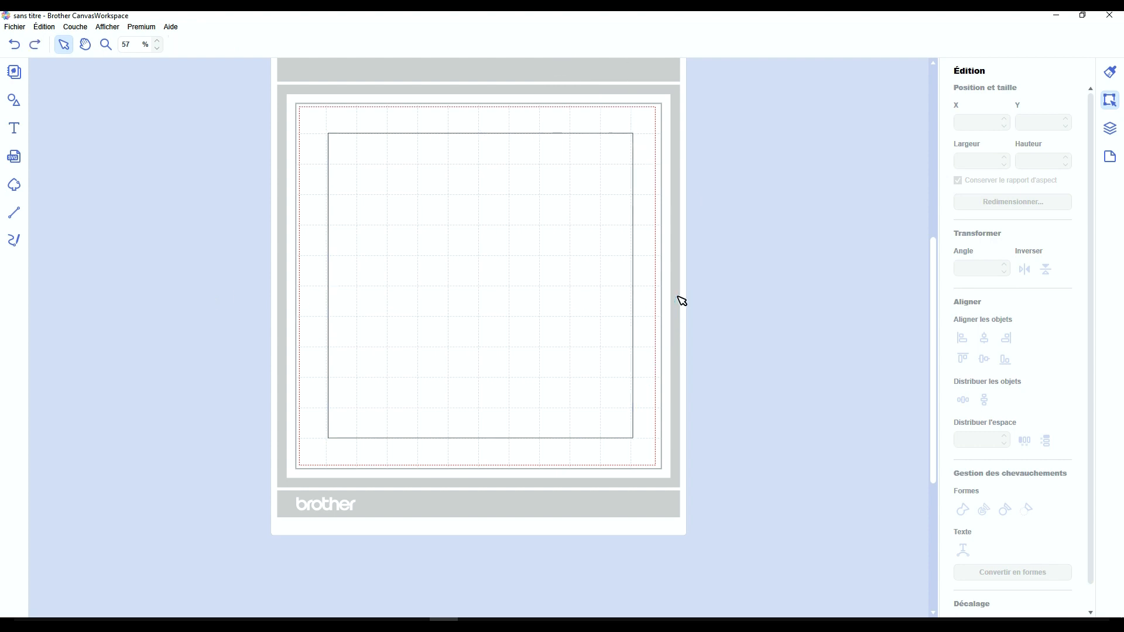
{"action": "double_click", "coordinate": [571, 256]}
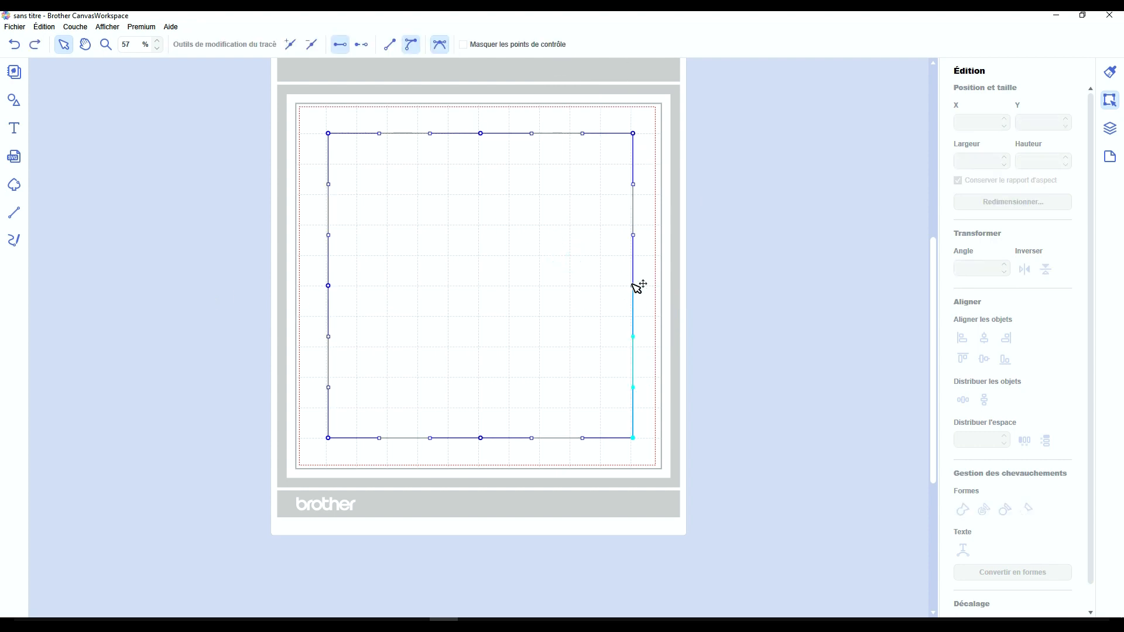
{"action": "left_click_drag", "start_coordinate": [637, 194], "coordinate": [720, 178]}
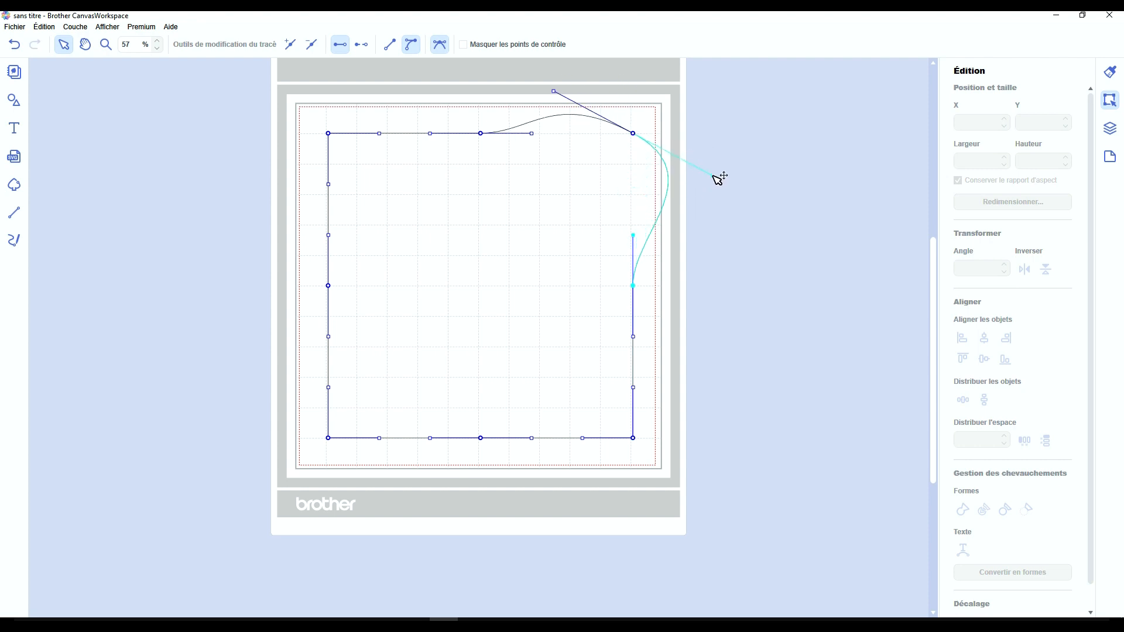
{"action": "left_click", "coordinate": [795, 240]}
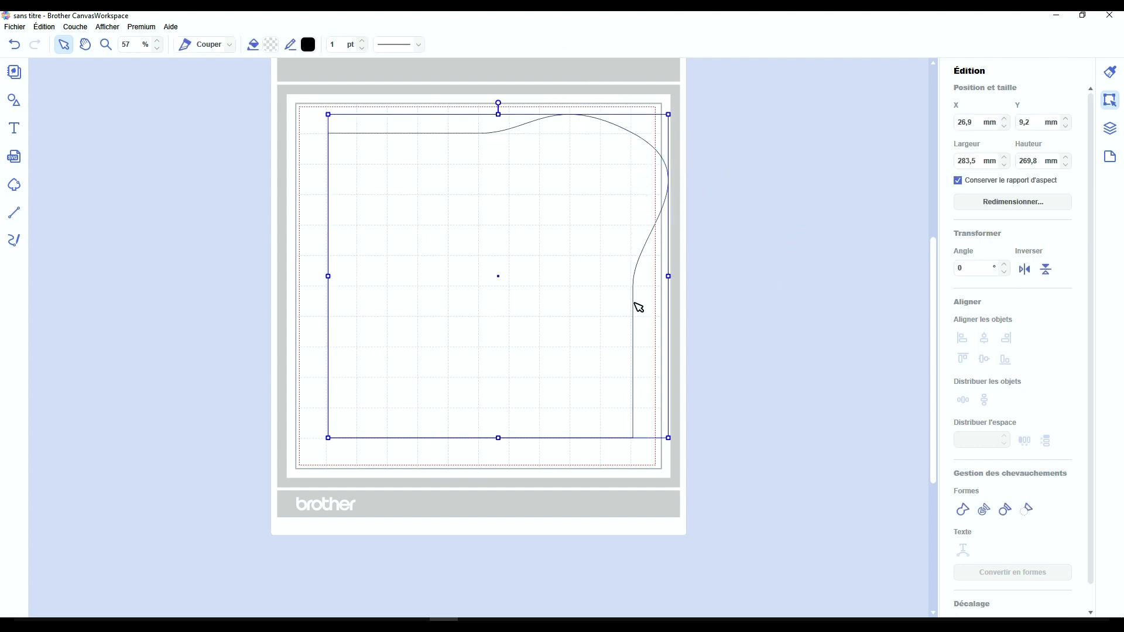
Undo the corner reshaping, reopen the square's path and add the midpoint on the right side again.
{"action": "key", "text": "ctrl+z"}
{"action": "key", "text": "ctrl+z"}
{"action": "key", "text": "ctrl+z"}
{"action": "double_click", "coordinate": [533, 271]}
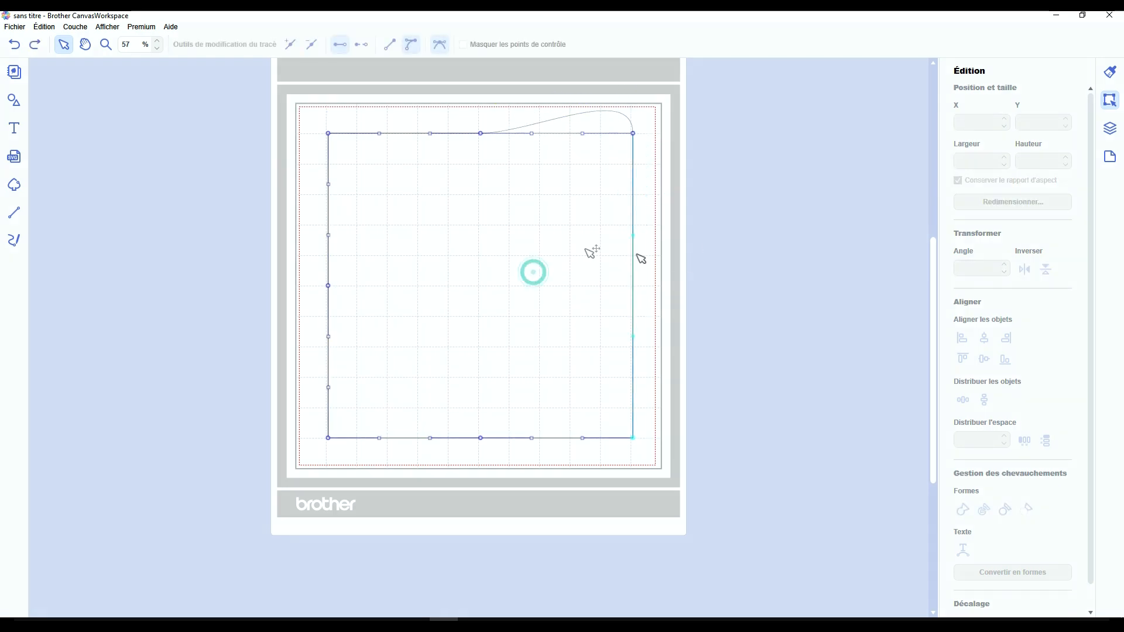
{"action": "left_click", "coordinate": [287, 46]}
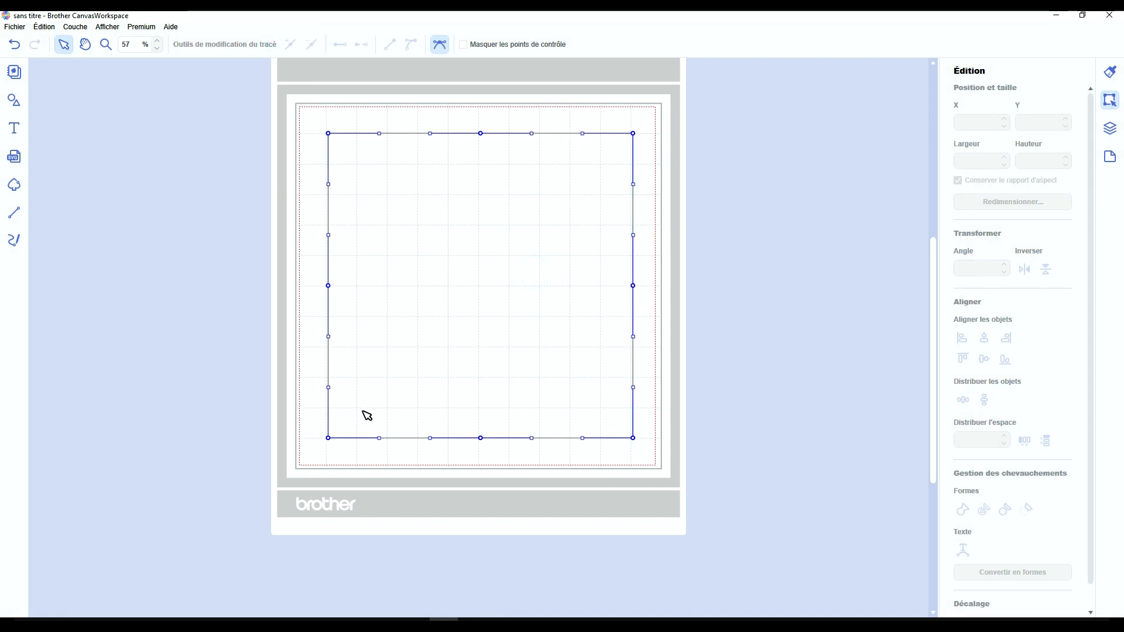
Draw a horizontal line about 254 mm long joining the left and right side midpoints, and thicken its stroke.
{"action": "left_click", "coordinate": [14, 213]}
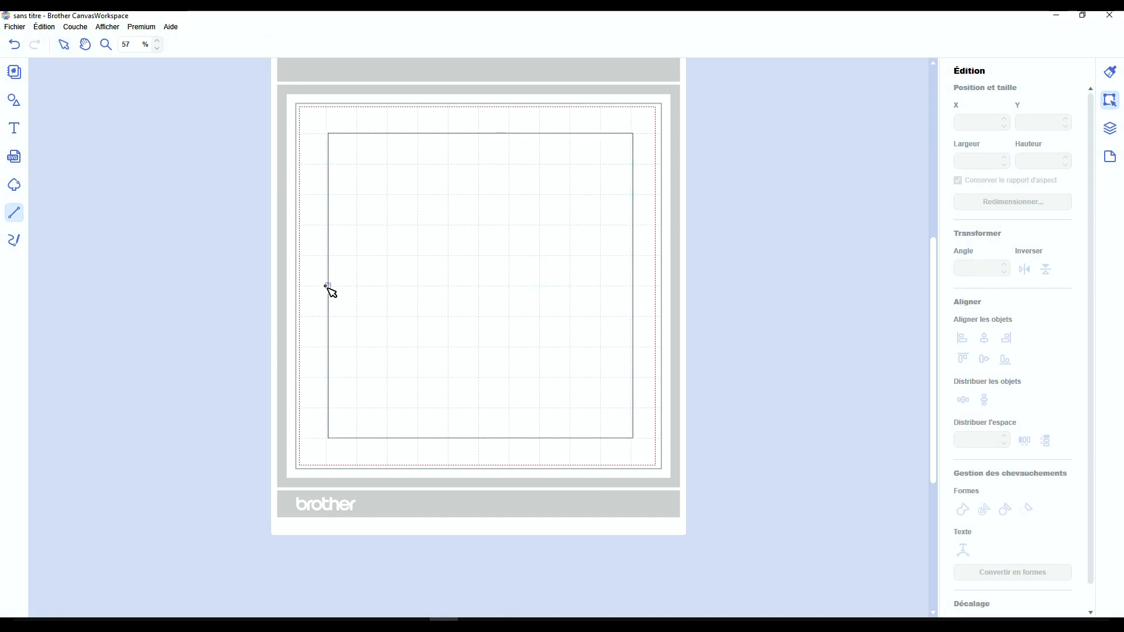
{"action": "left_click", "coordinate": [328, 287]}
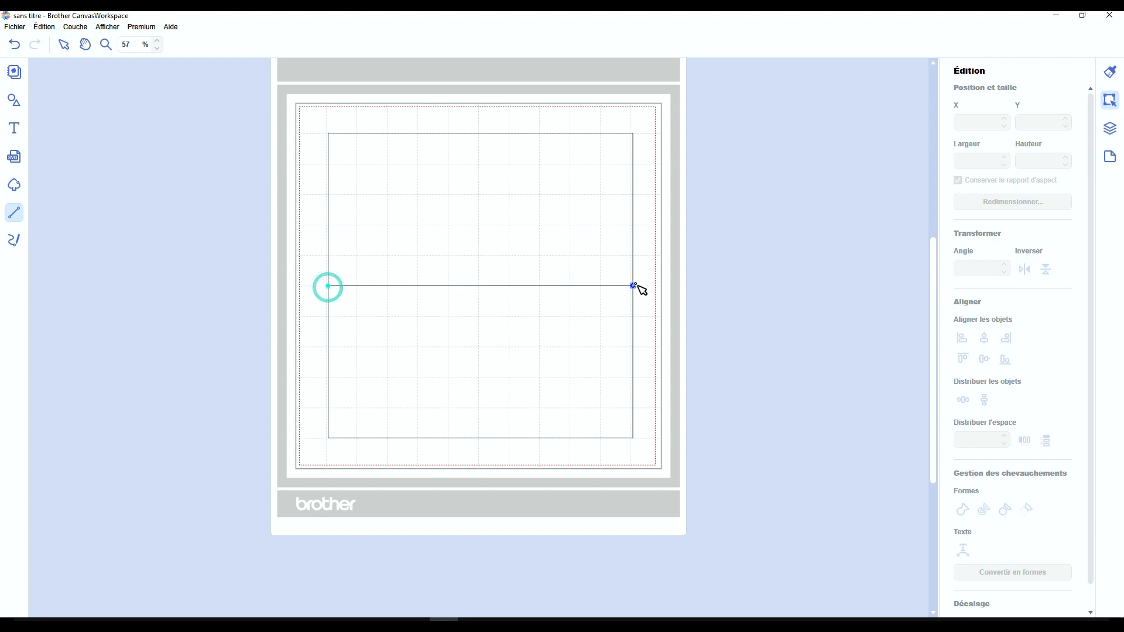
{"action": "left_click", "coordinate": [636, 288]}
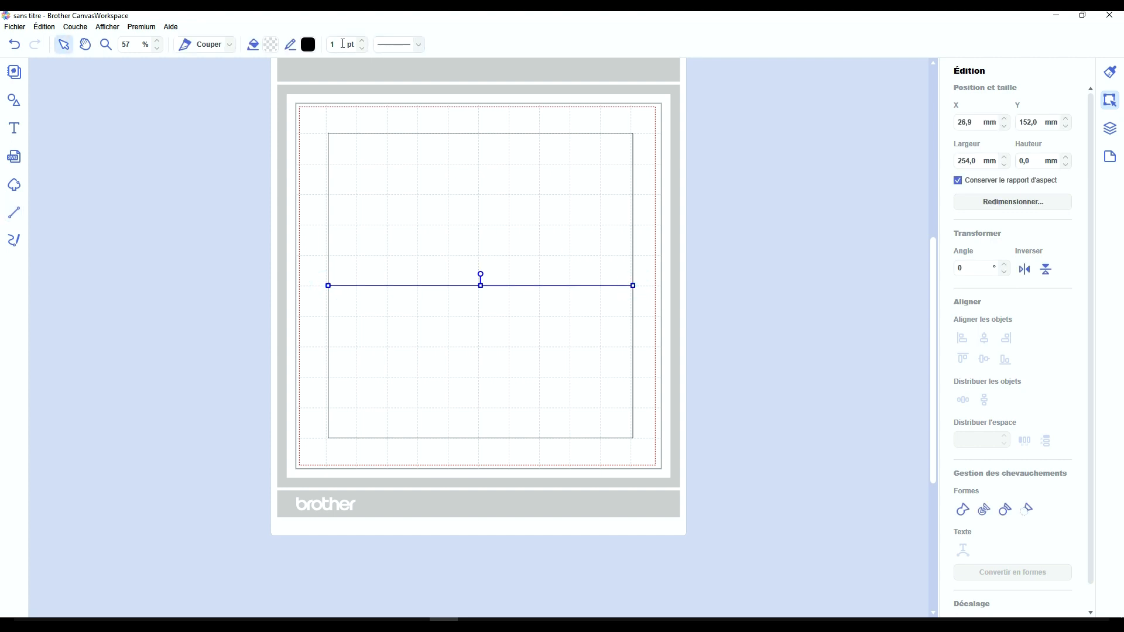
{"action": "left_click", "coordinate": [782, 217]}
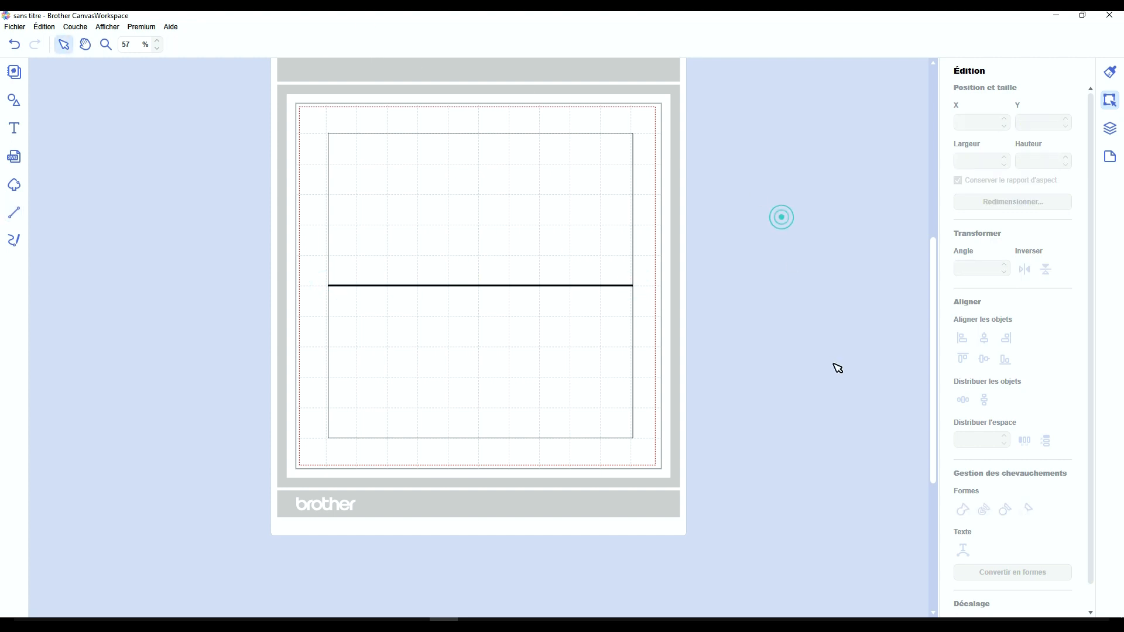
{"action": "left_click_drag", "start_coordinate": [689, 225], "coordinate": [521, 364]}
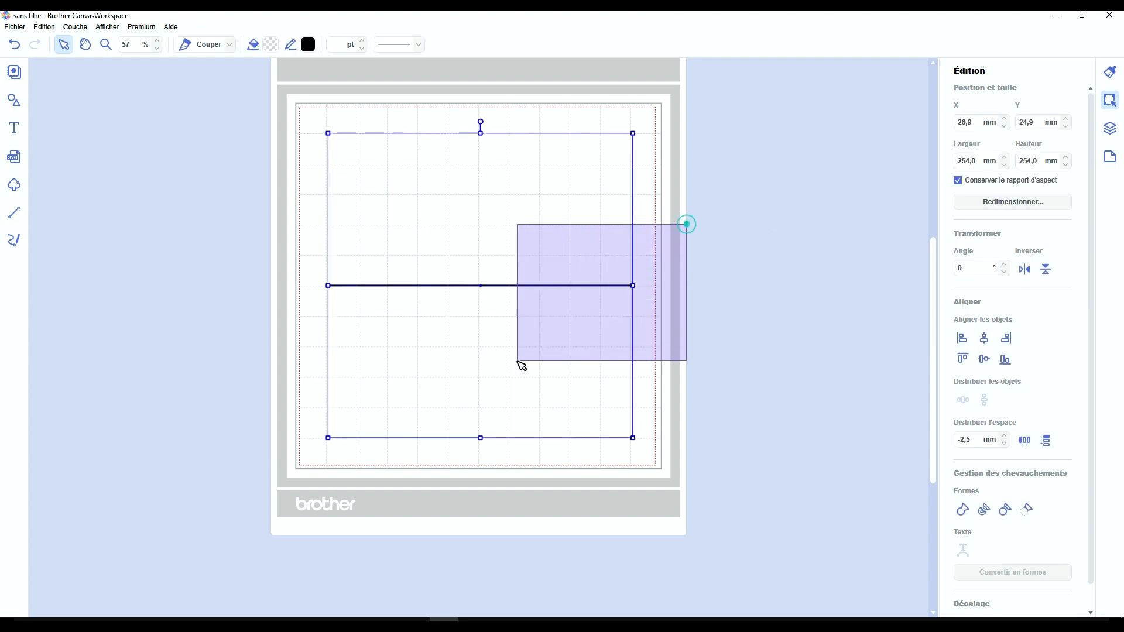
{"action": "left_click", "coordinate": [788, 295]}
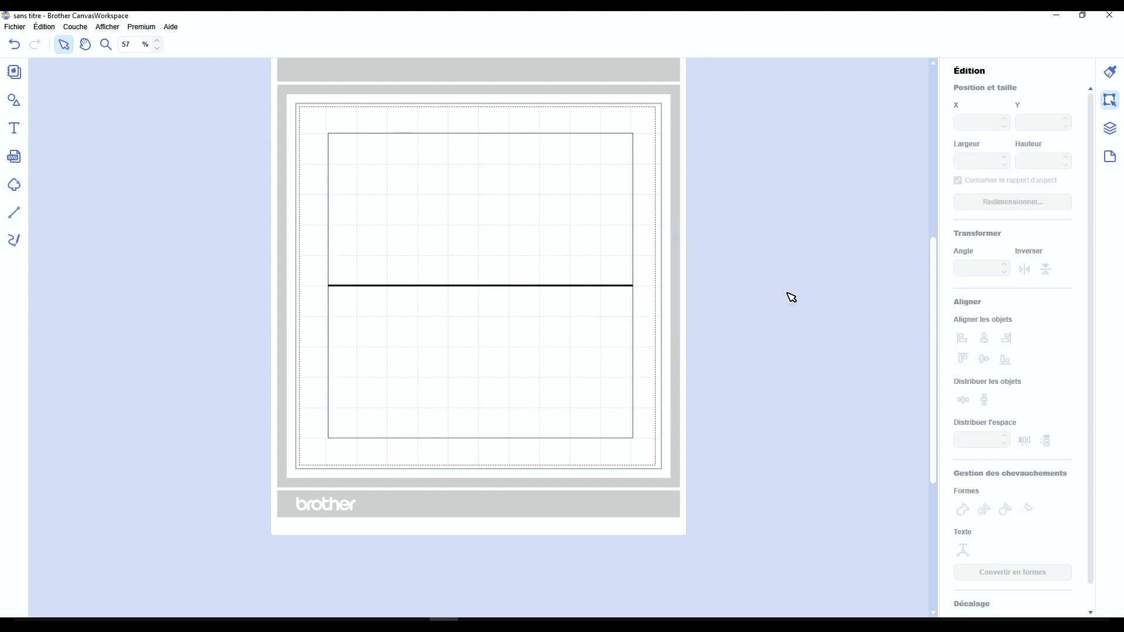
Lower the square's top midpoint and bend the upper edge and top left corner into smooth curves with linked handles.
{"action": "left_click", "coordinate": [544, 208]}
{"action": "double_click", "coordinate": [539, 205]}
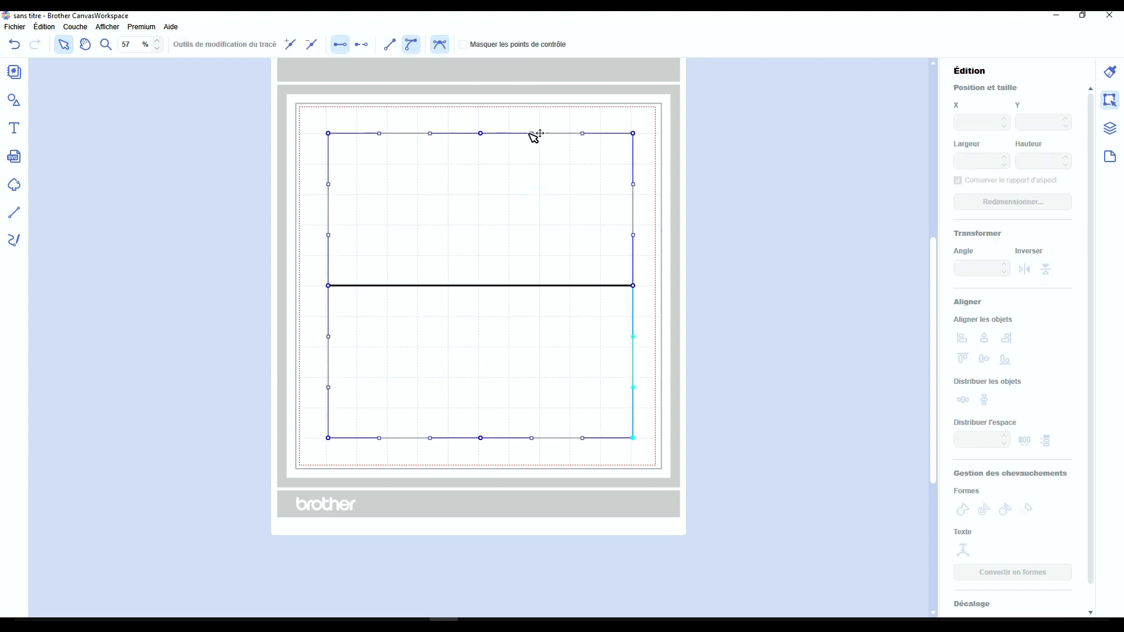
{"action": "left_click_drag", "start_coordinate": [481, 135], "coordinate": [542, 109]}
{"action": "left_click_drag", "start_coordinate": [481, 162], "coordinate": [485, 154]}
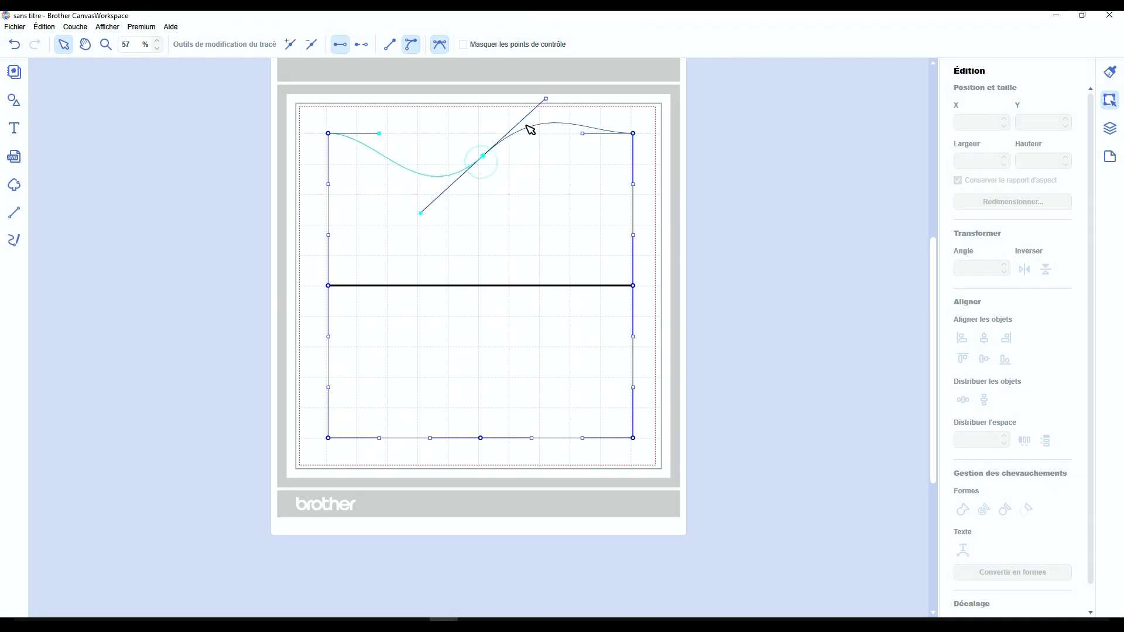
{"action": "left_click_drag", "start_coordinate": [547, 98], "coordinate": [529, 213]}
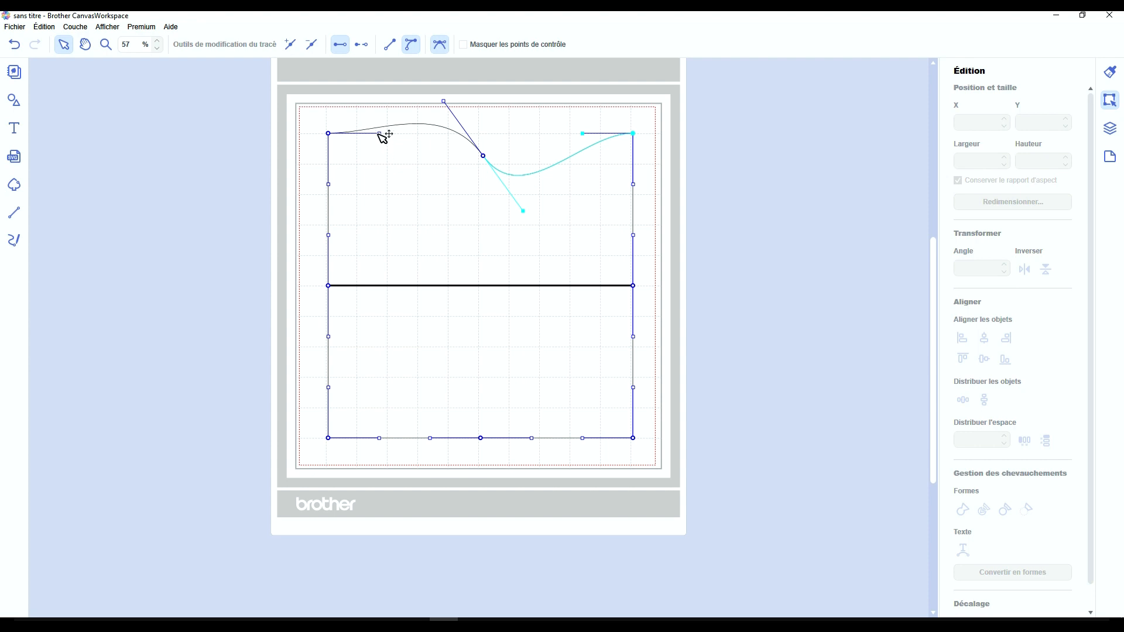
{"action": "mouse_move", "coordinate": [326, 182]}
{"action": "left_mouse_down"}
{"action": "mouse_move", "coordinate": [301, 162]}
{"action": "mouse_move", "coordinate": [309, 168]}
{"action": "left_mouse_up"}
{"action": "left_click", "coordinate": [423, 346]}
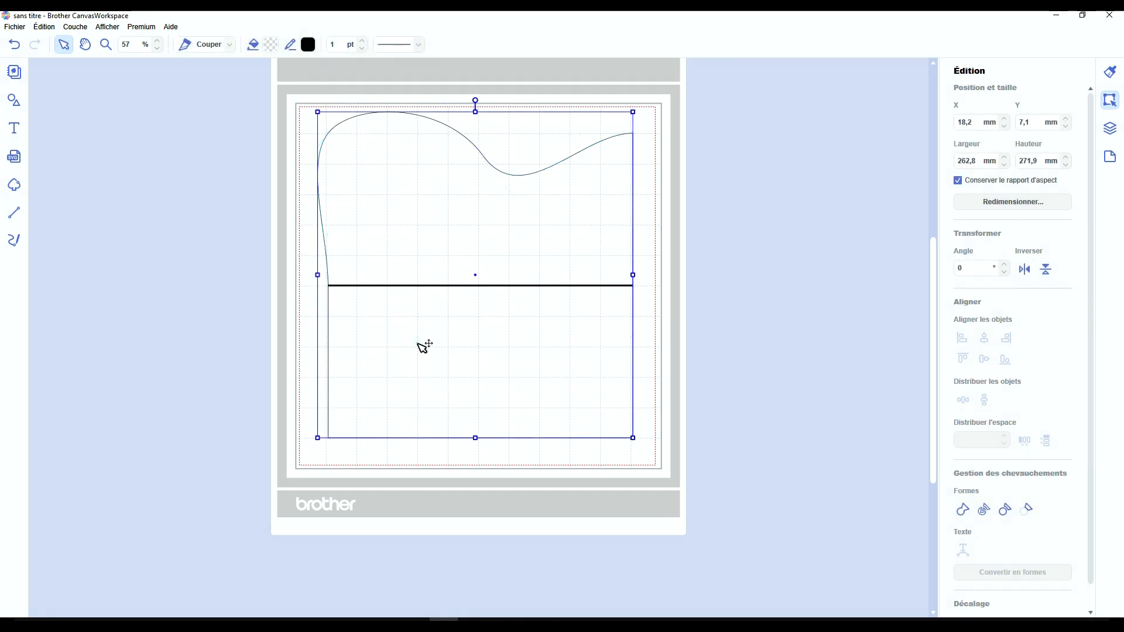
Turn off smooth handle linking, raise both handles of the bottom midpoint and pull the bottom corners' inner handles downward and outward.
{"action": "double_click", "coordinate": [420, 345]}
{"action": "left_click", "coordinate": [439, 44]}
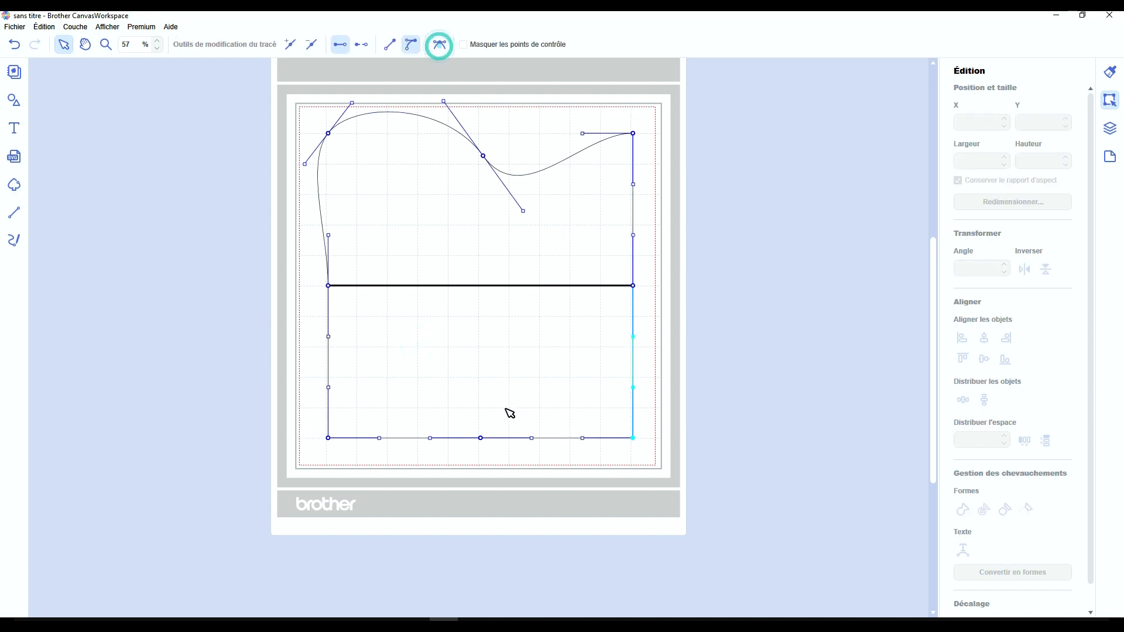
{"action": "left_click_drag", "start_coordinate": [533, 436], "coordinate": [531, 374]}
{"action": "left_click_drag", "start_coordinate": [431, 440], "coordinate": [440, 372]}
{"action": "left_click_drag", "start_coordinate": [583, 439], "coordinate": [587, 471]}
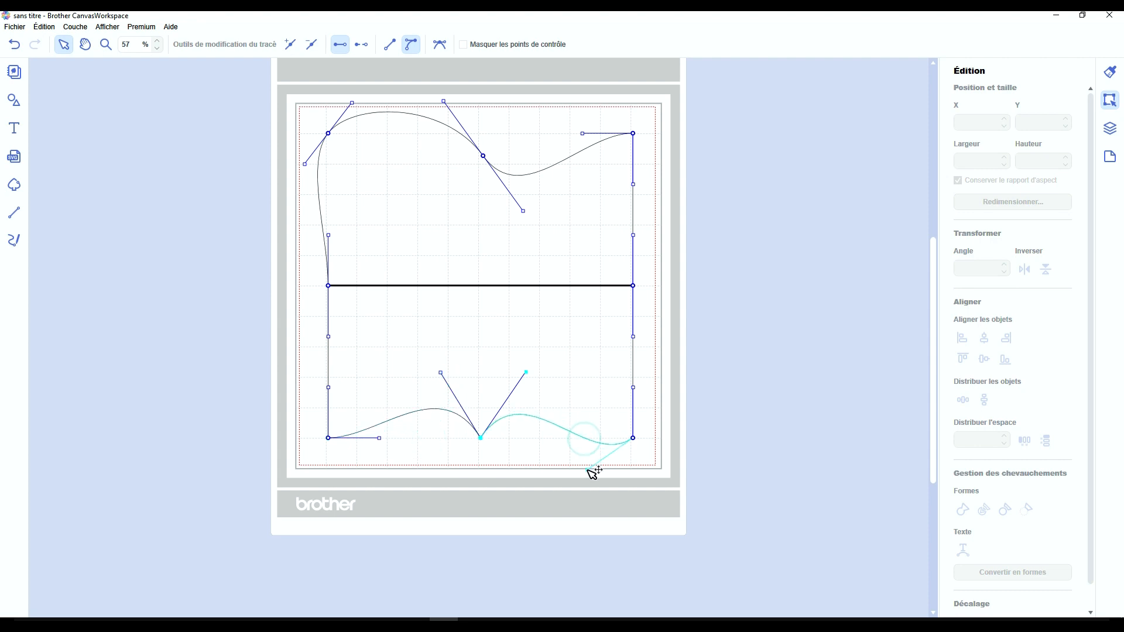
{"action": "left_click_drag", "start_coordinate": [379, 438], "coordinate": [360, 473]}
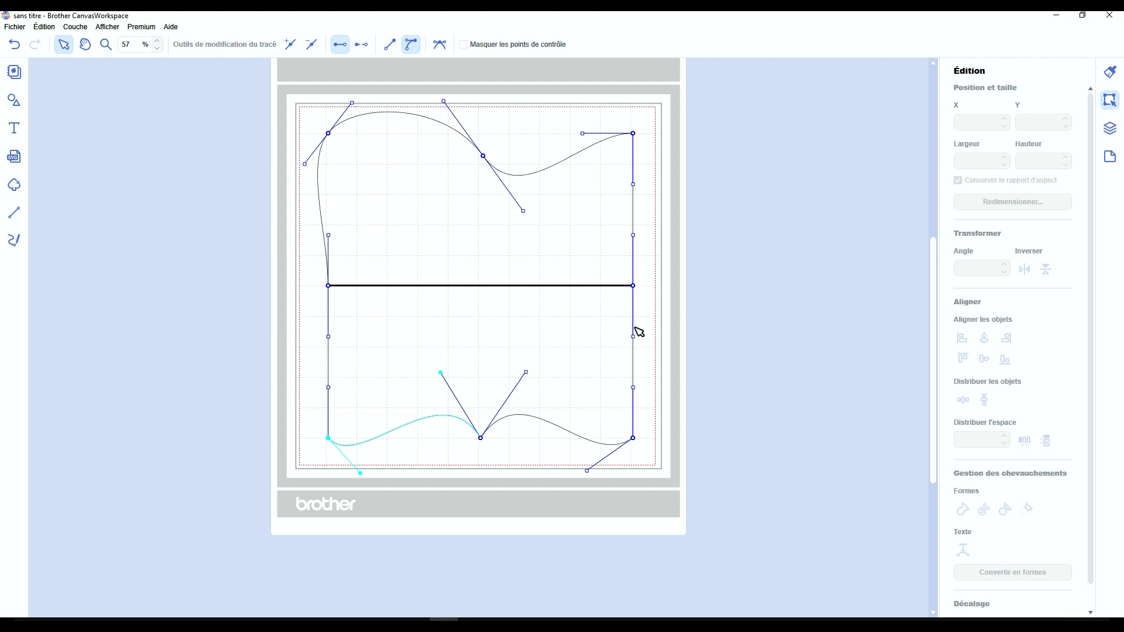
Try to bend the lower halves of both vertical sides outward with independent handles.
{"action": "left_click_drag", "start_coordinate": [640, 339], "coordinate": [669, 327]}
{"action": "left_click_drag", "start_coordinate": [329, 336], "coordinate": [293, 338]}
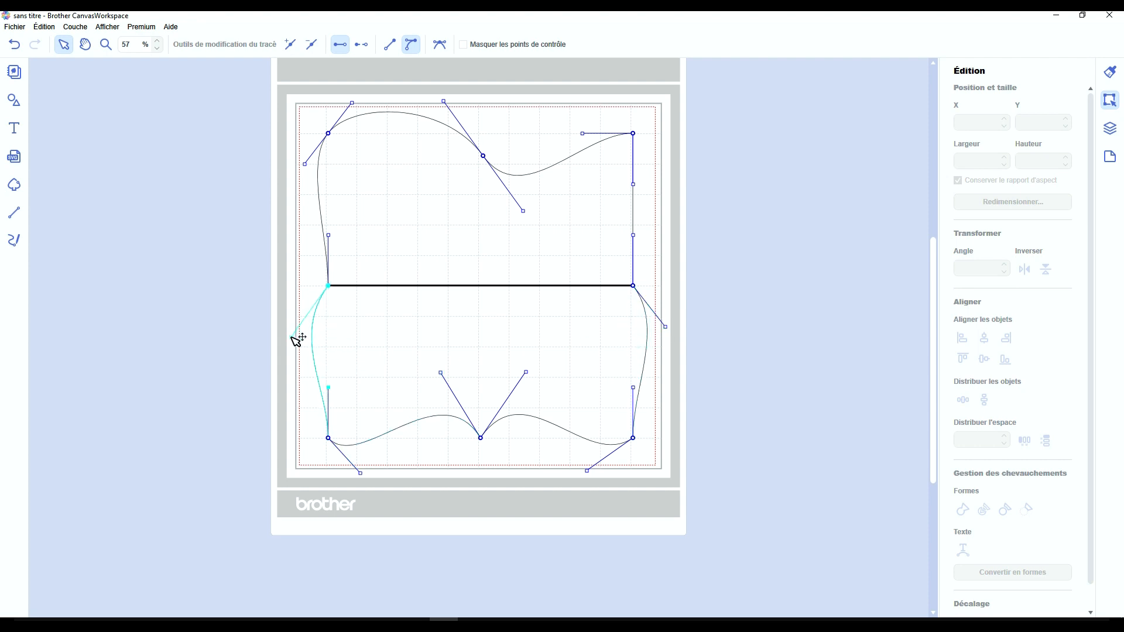
{"action": "key", "text": "ctrl+z"}
{"action": "key", "text": "ctrl+z"}
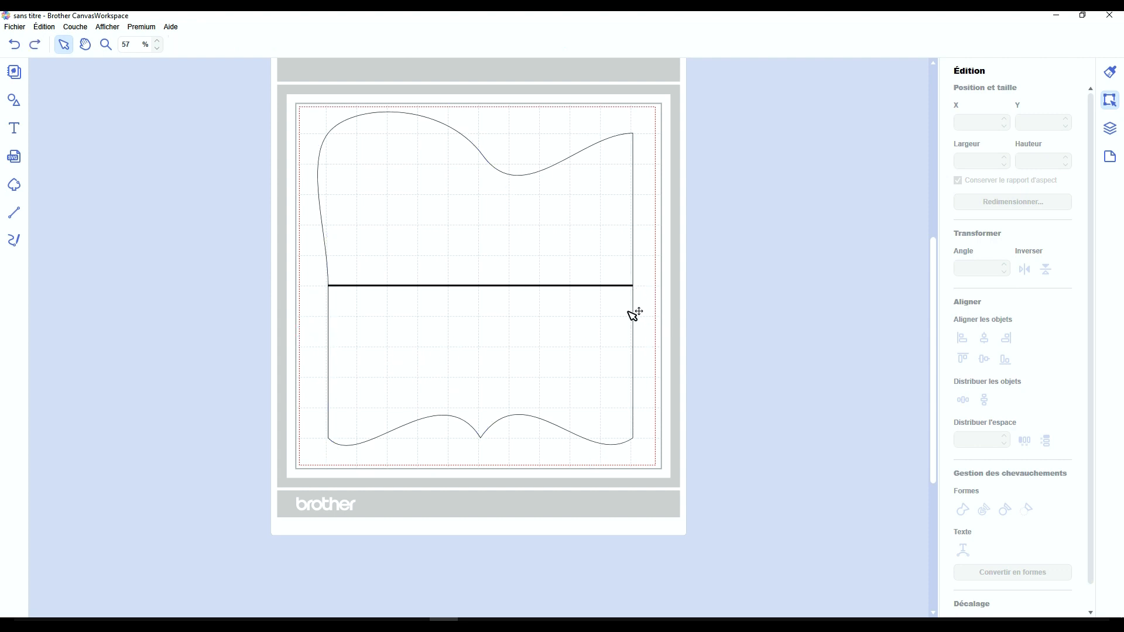
Bend the top right corner outward into a smooth curve with linked handles and leave path editing.
{"action": "double_click", "coordinate": [575, 215]}
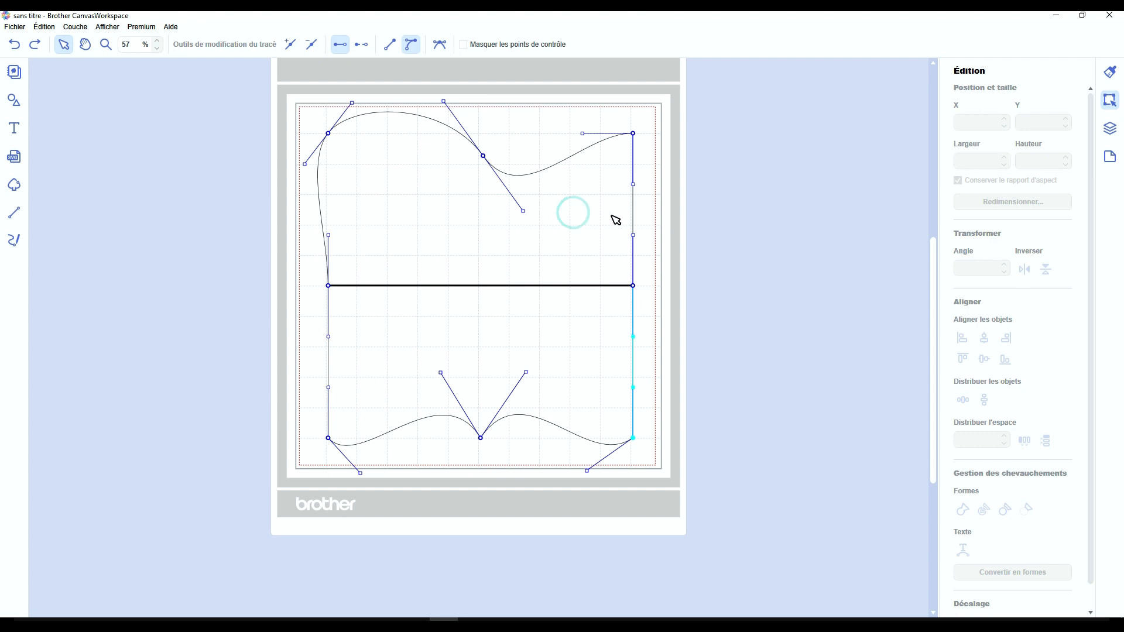
{"action": "left_click_drag", "start_coordinate": [633, 183], "coordinate": [673, 181]}
{"action": "key", "text": "Escape"}
{"action": "left_click", "coordinate": [749, 201]}
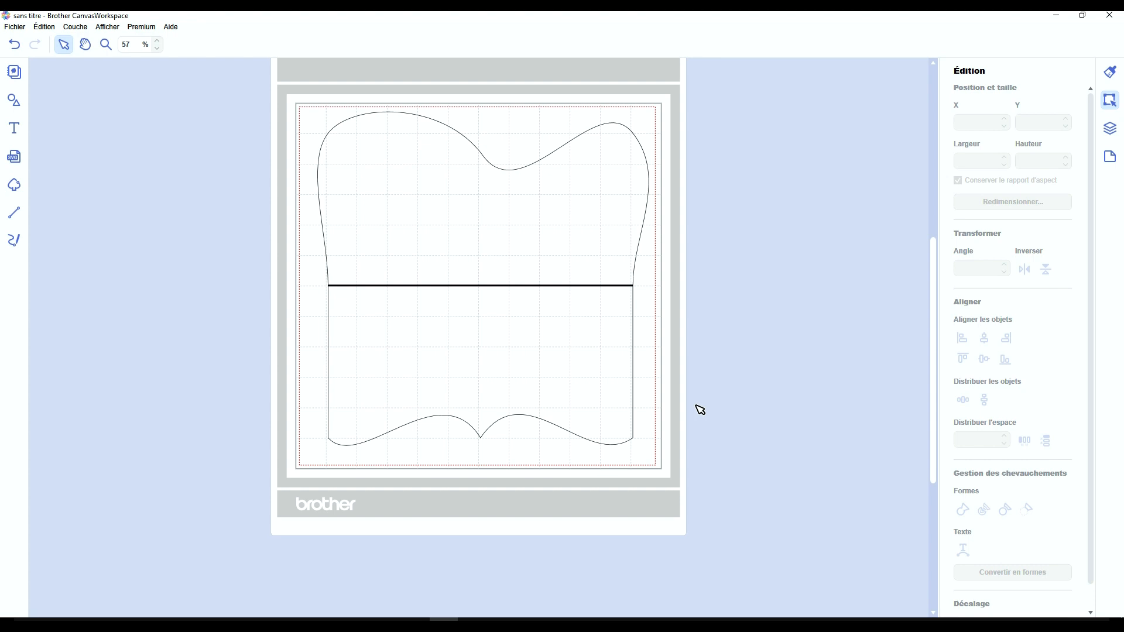
Clear the mat and place a half circle about 144.7 mm wide and 72.4 mm high slightly above its centre.
{"action": "left_click", "coordinate": [422, 396]}
{"action": "key", "text": "Delete"}
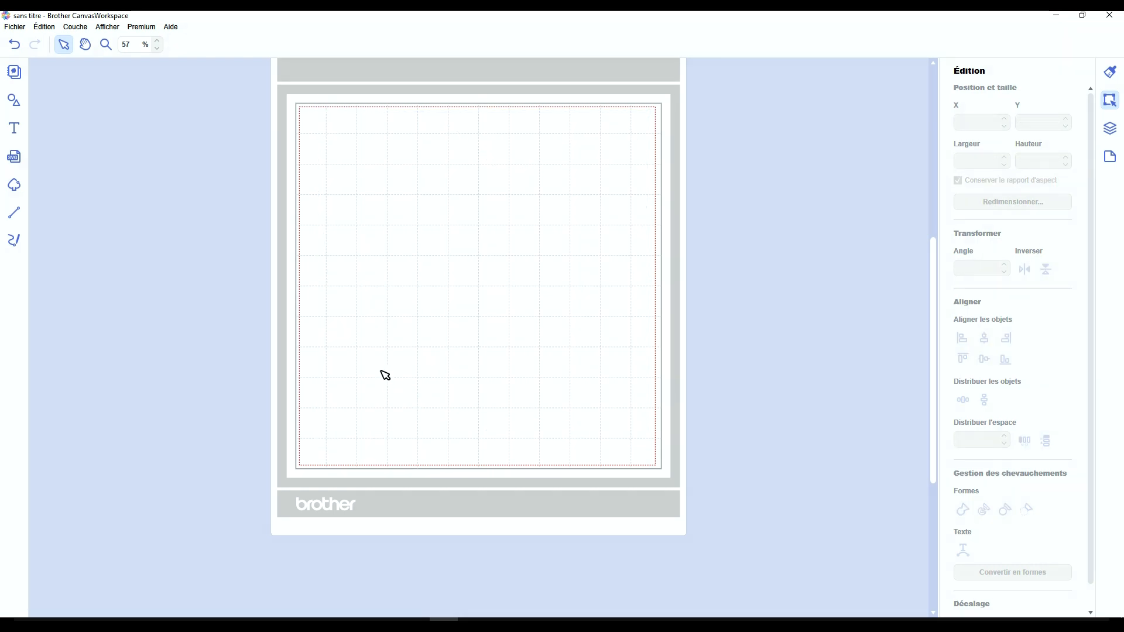
{"action": "left_click", "coordinate": [18, 107]}
{"action": "scroll", "coordinate": [166, 340], "scroll_direction": "down", "scroll_amount": 3}
{"action": "scroll", "coordinate": [165, 356], "scroll_direction": "down", "scroll_amount": 7}
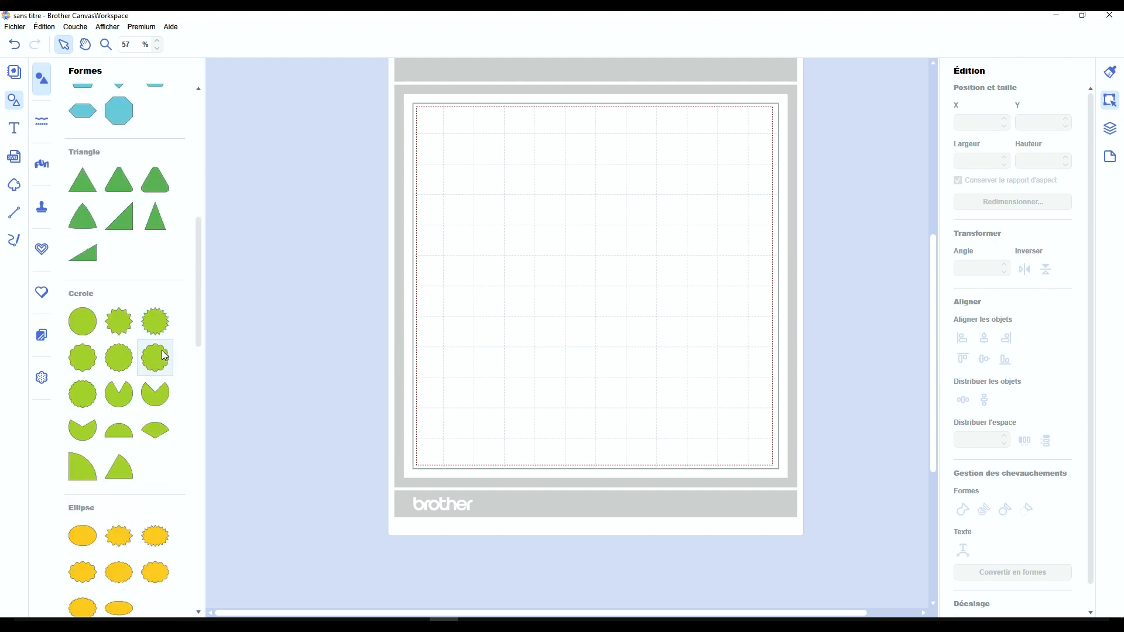
{"action": "left_click_drag", "start_coordinate": [120, 430], "coordinate": [569, 287]}
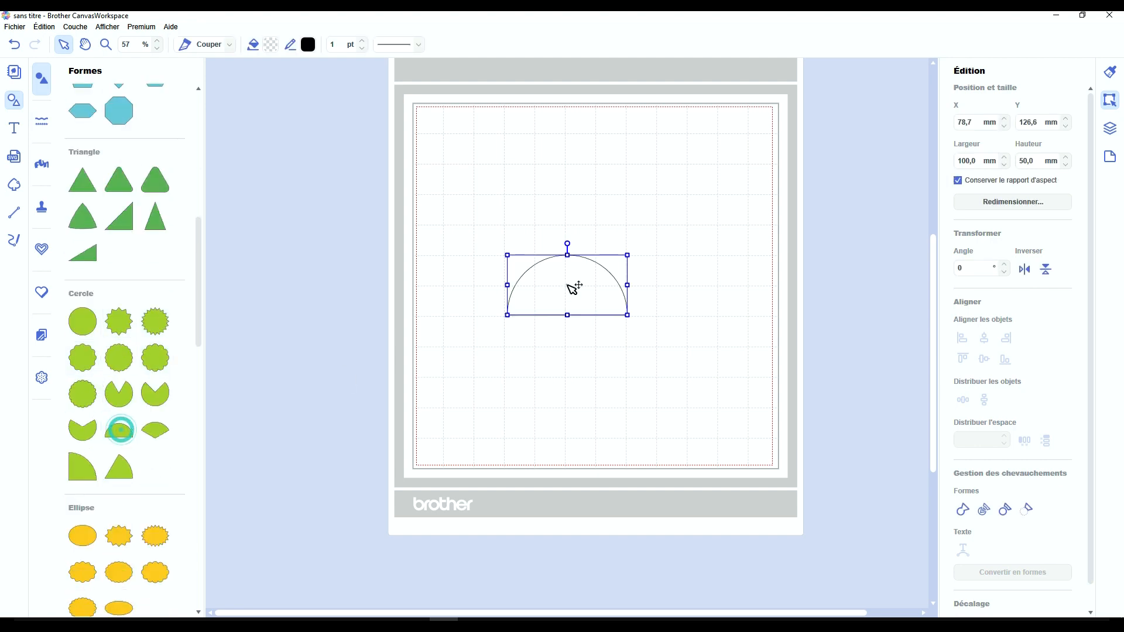
{"action": "left_click", "coordinate": [13, 100]}
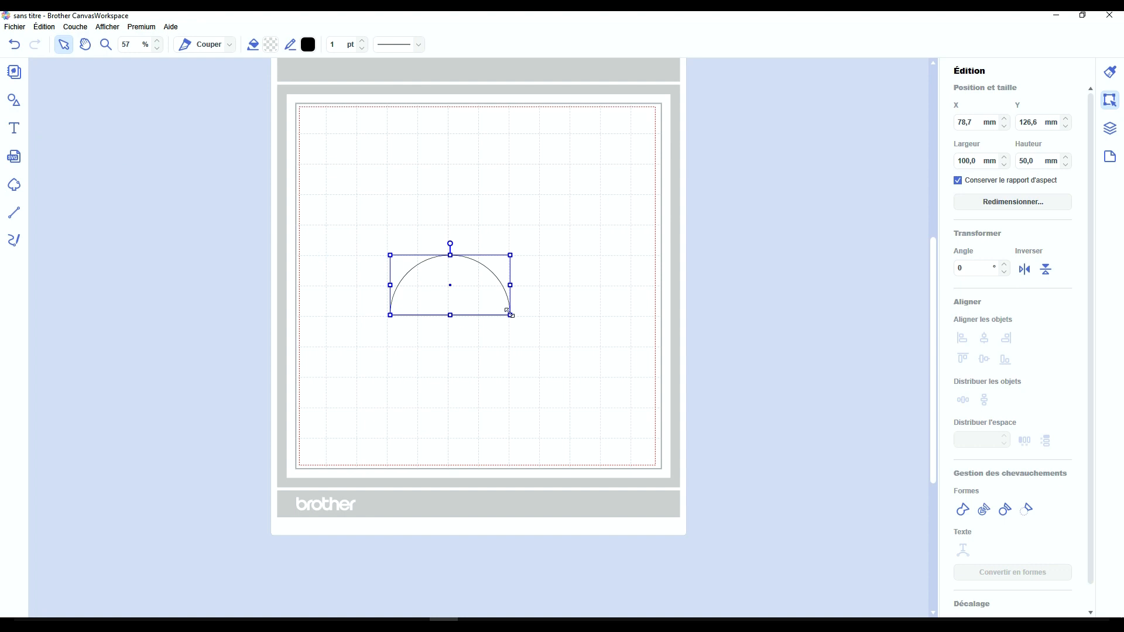
{"action": "left_click_drag", "start_coordinate": [509, 314], "coordinate": [562, 351]}
{"action": "left_click_drag", "start_coordinate": [533, 304], "coordinate": [520, 247]}
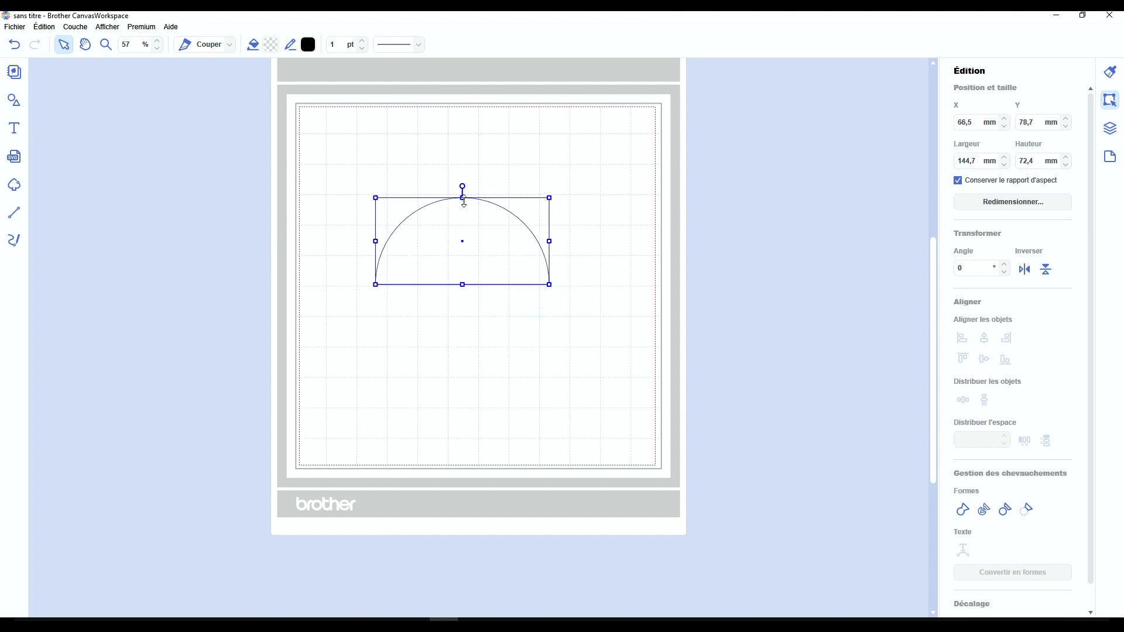
Flatten the half circle, open its path for editing and convert its straight base segment to a curve.
{"action": "double_click", "coordinate": [467, 258]}
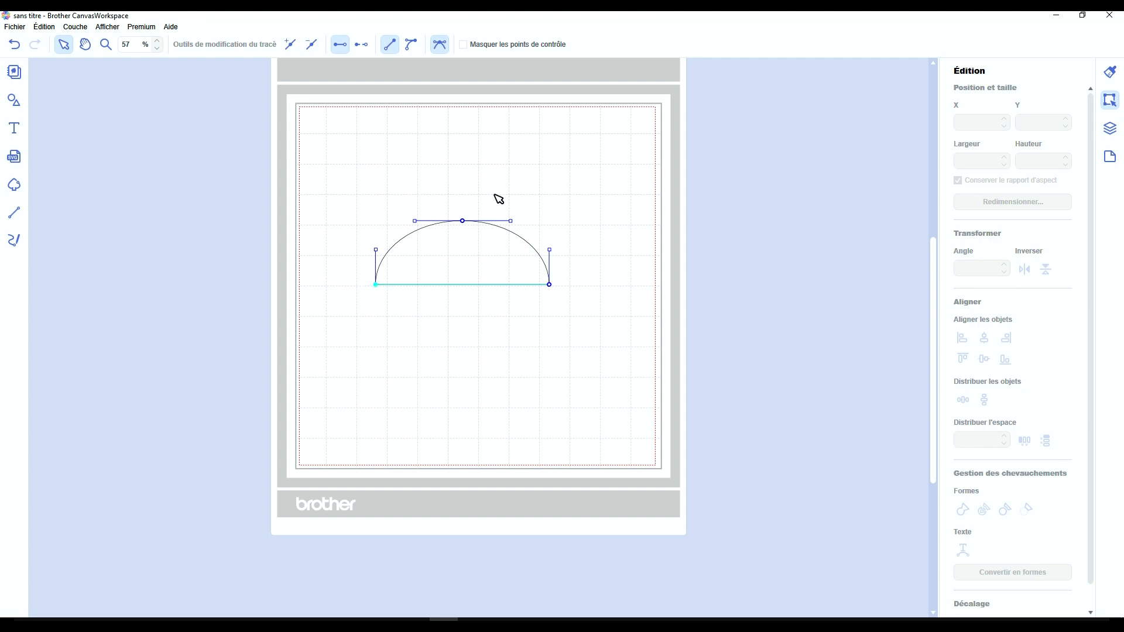
{"action": "left_click", "coordinate": [411, 45]}
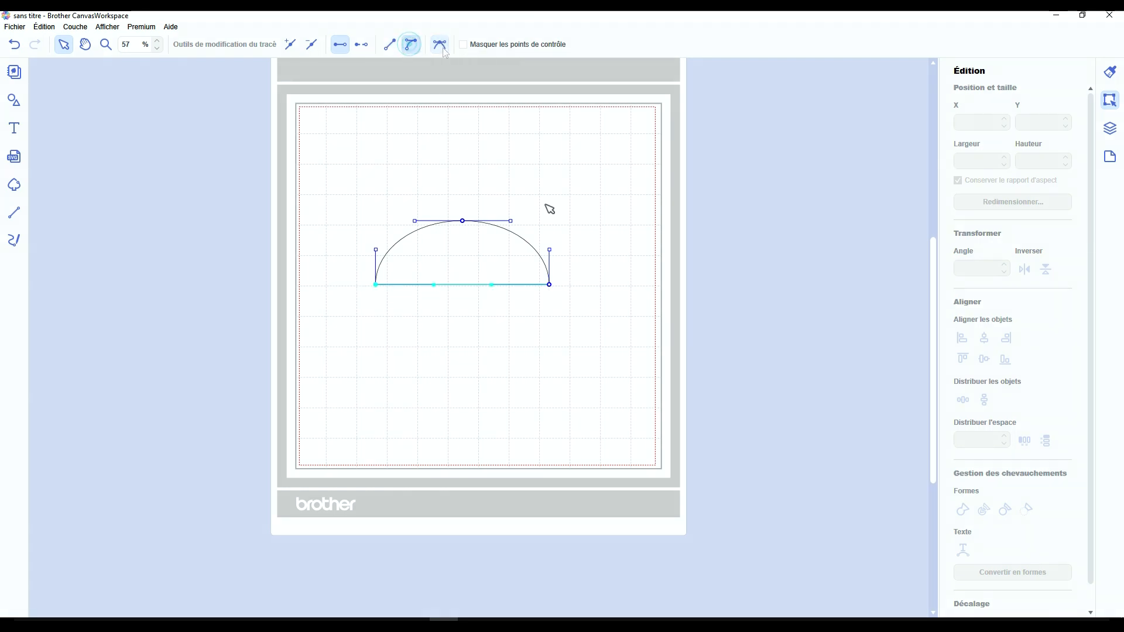
Duplicate the half circle and bend the copy's base downward into a shallow curve with independent handles.
{"action": "left_click", "coordinate": [607, 285]}
{"action": "left_click_drag", "start_coordinate": [482, 257], "coordinate": [435, 188]}
{"action": "left_click_drag", "start_coordinate": [503, 269], "coordinate": [631, 336]}
{"action": "double_click", "coordinate": [605, 304]}
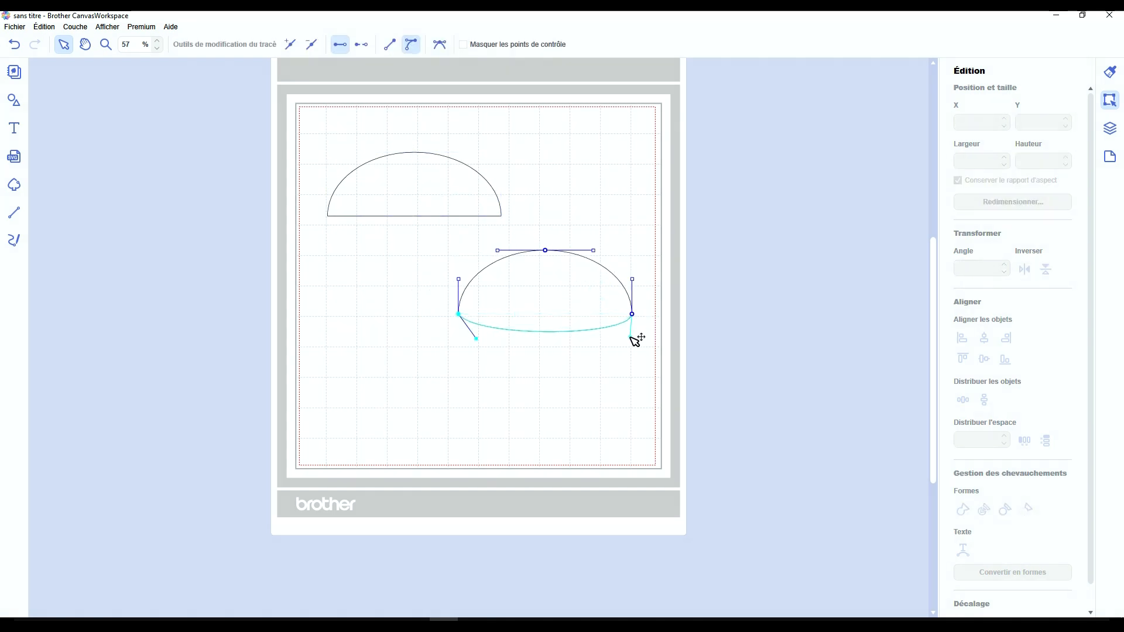
{"action": "left_click_drag", "start_coordinate": [501, 347], "coordinate": [470, 346]}
{"action": "left_click", "coordinate": [543, 373]}
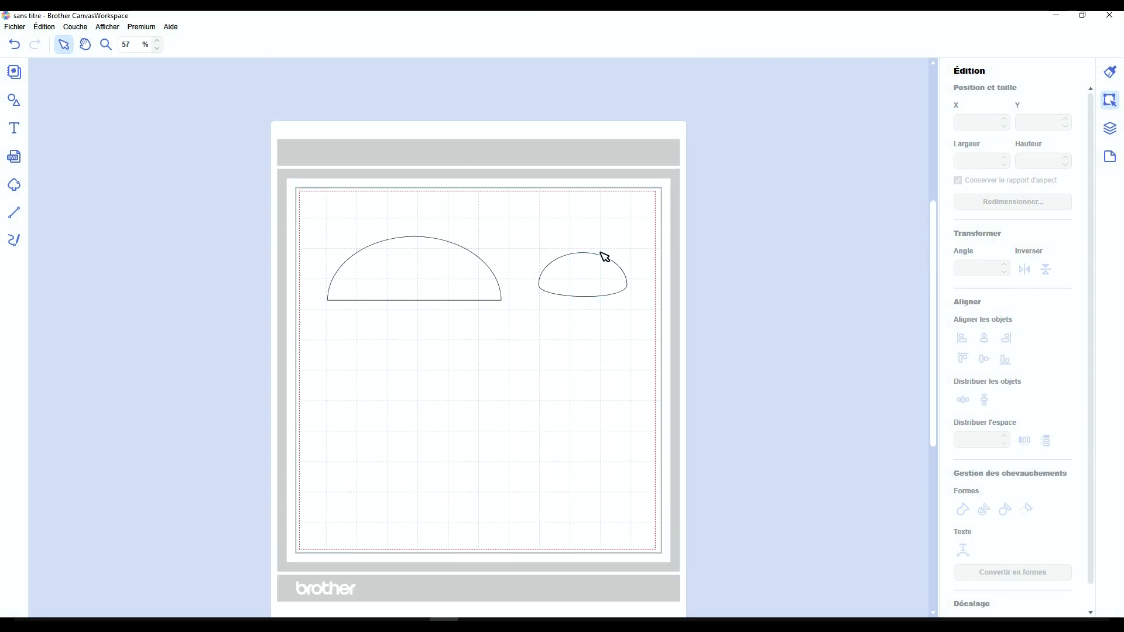
Open the original half circle's path, link its handles and pull both base handles downward to round the whole shape.
{"action": "scroll", "coordinate": [401, 321], "scroll_direction": "up", "scroll_amount": 5}
{"action": "double_click", "coordinate": [302, 188]}
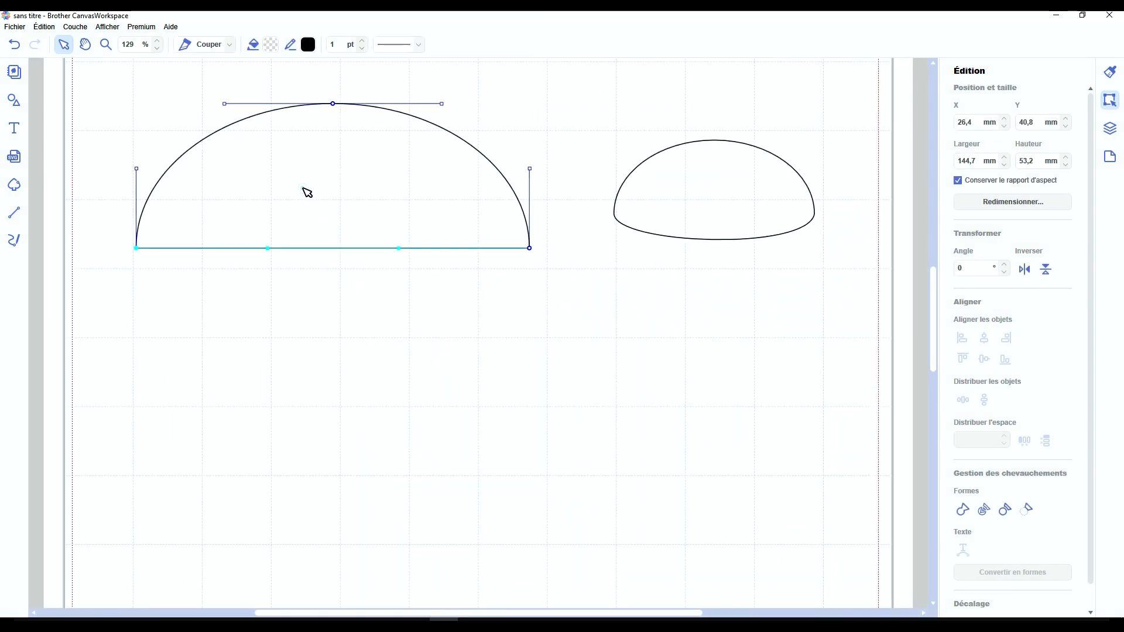
{"action": "left_click", "coordinate": [440, 44]}
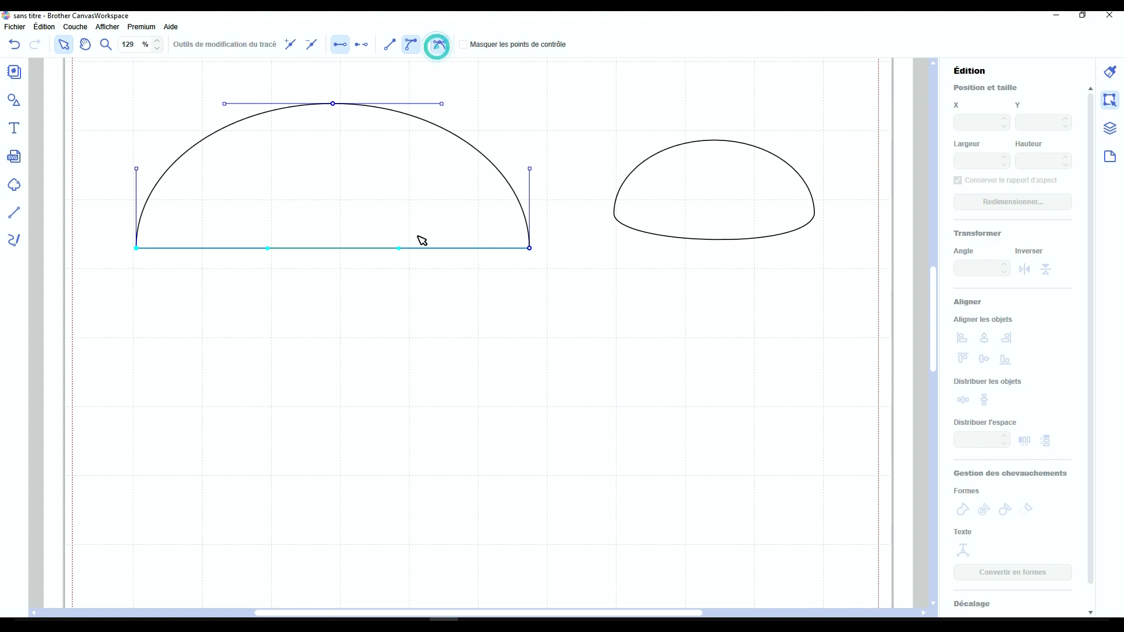
{"action": "left_click_drag", "start_coordinate": [402, 249], "coordinate": [423, 370]}
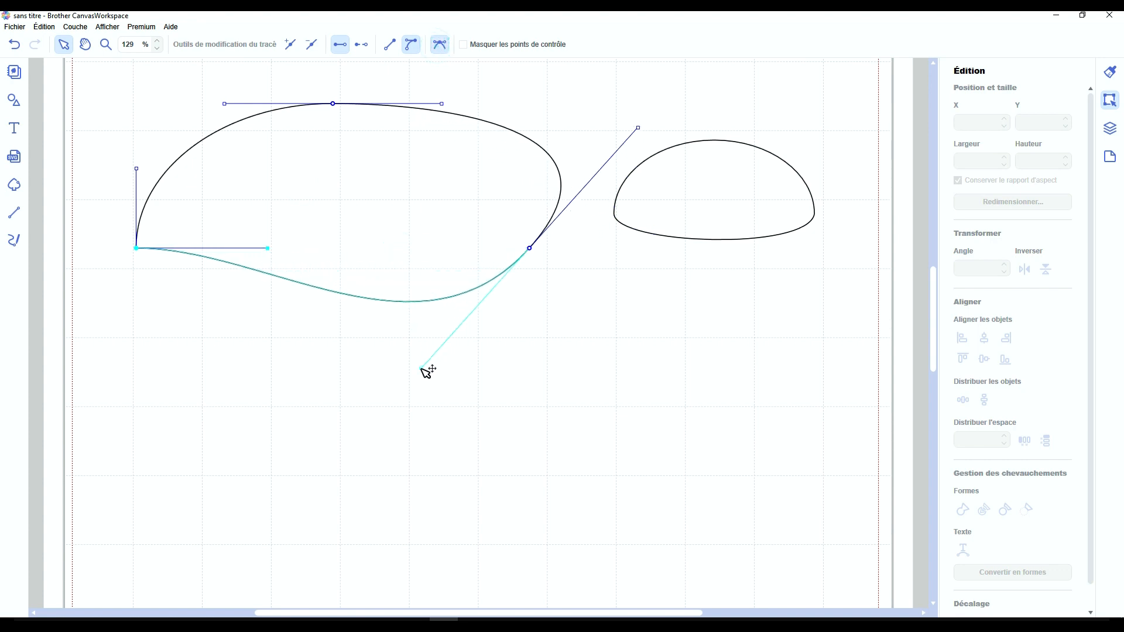
{"action": "left_click_drag", "start_coordinate": [268, 247], "coordinate": [171, 389]}
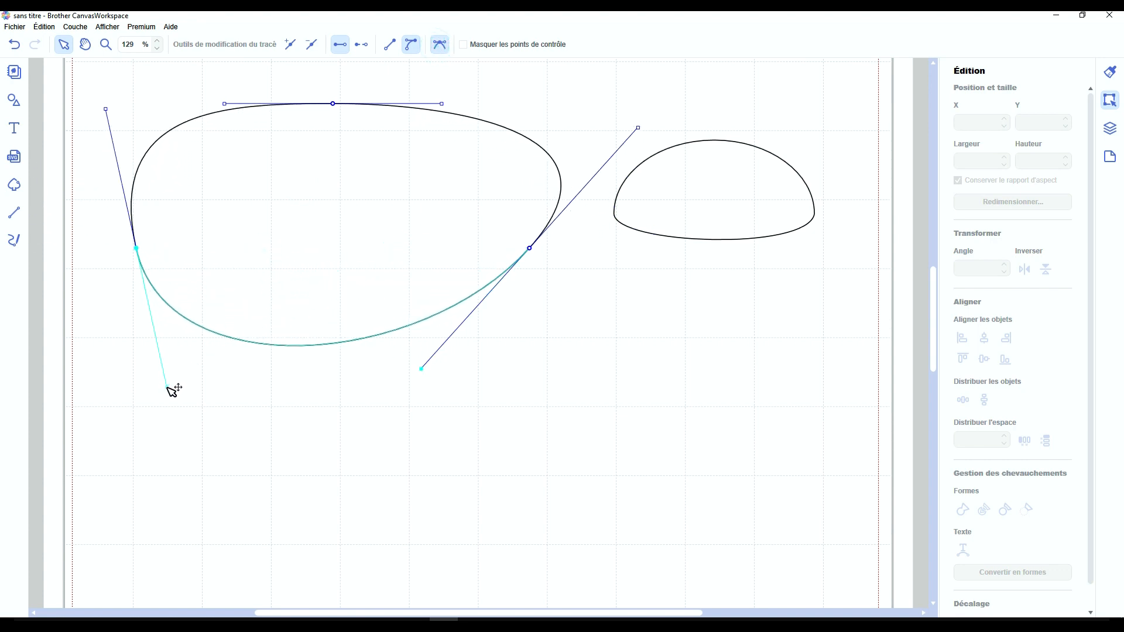
{"action": "left_click", "coordinate": [509, 389]}
{"action": "left_click", "coordinate": [580, 371]}
{"action": "scroll", "coordinate": [581, 372], "scroll_direction": "down", "scroll_amount": 3}
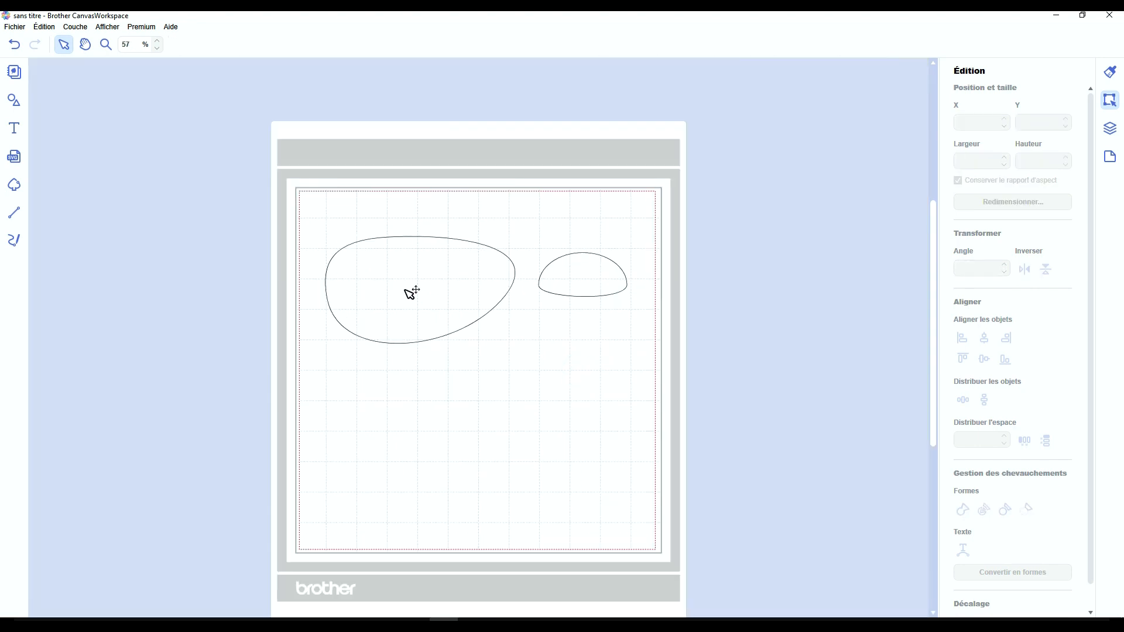
Shrink the shape made with linked handles and place it beside the small reshaped half circle.
{"action": "left_click", "coordinate": [405, 290]}
{"action": "left_click_drag", "start_coordinate": [517, 345], "coordinate": [496, 272]}
{"action": "left_click", "coordinate": [581, 350]}
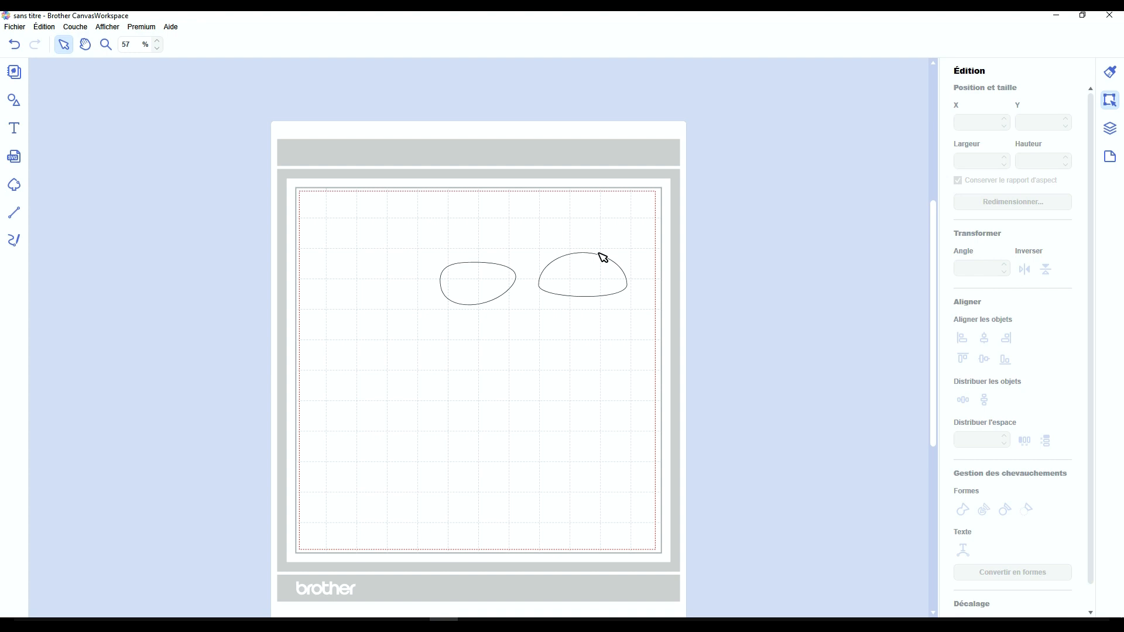
{"action": "left_click_drag", "start_coordinate": [467, 223], "coordinate": [509, 297]}
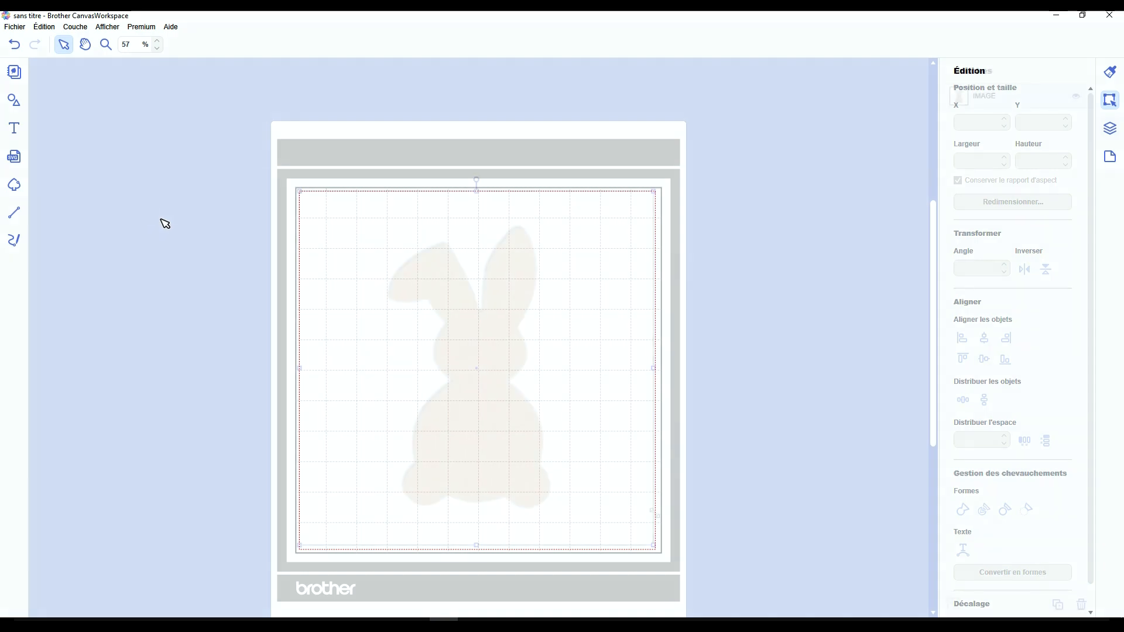
Check the rabbit image in the layer list and leave the image deselected.
{"action": "left_click", "coordinate": [699, 425]}
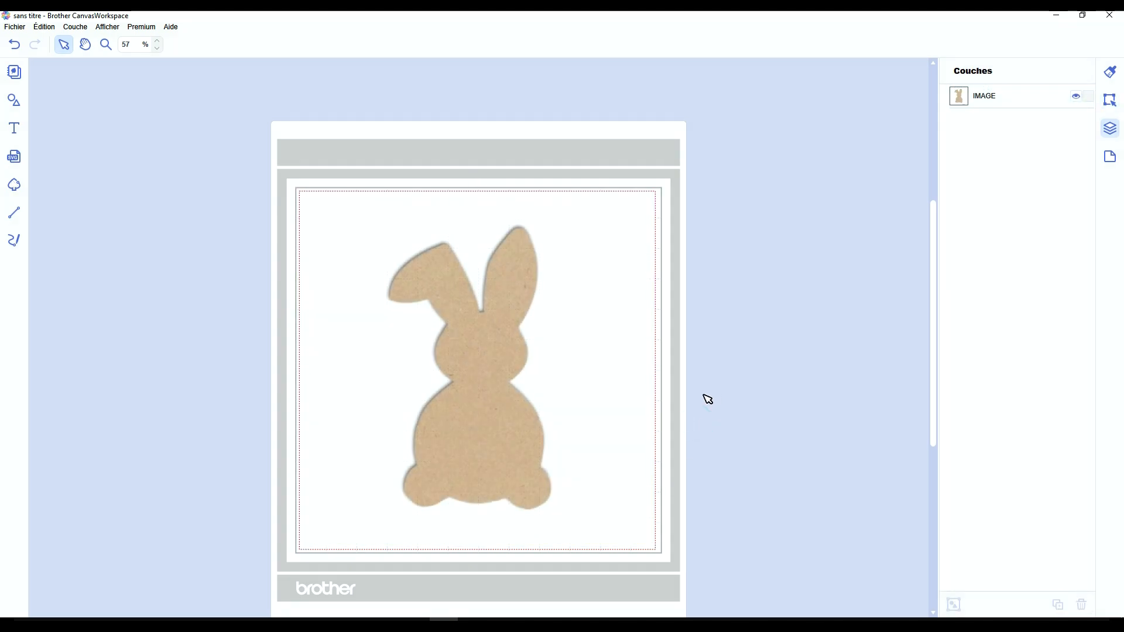
{"action": "left_click", "coordinate": [992, 101]}
{"action": "left_click", "coordinate": [753, 323]}
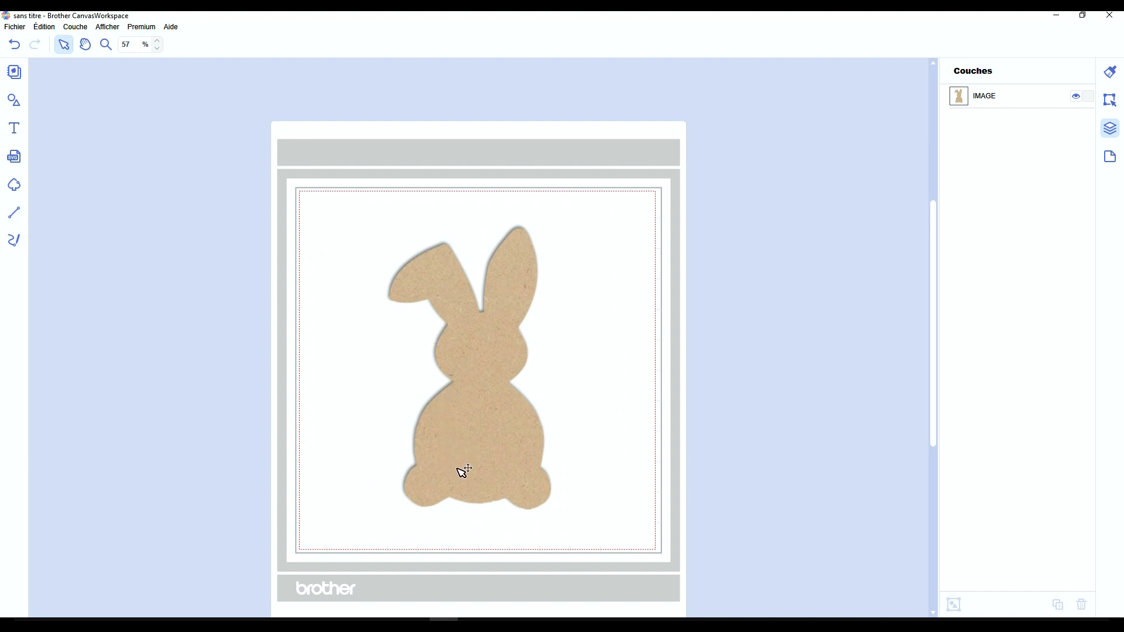
Start a straight-line path at the drooping ear's tip and trace both ears and the right side of the head.
{"action": "scroll", "coordinate": [464, 471], "scroll_direction": "up", "scroll_amount": 4}
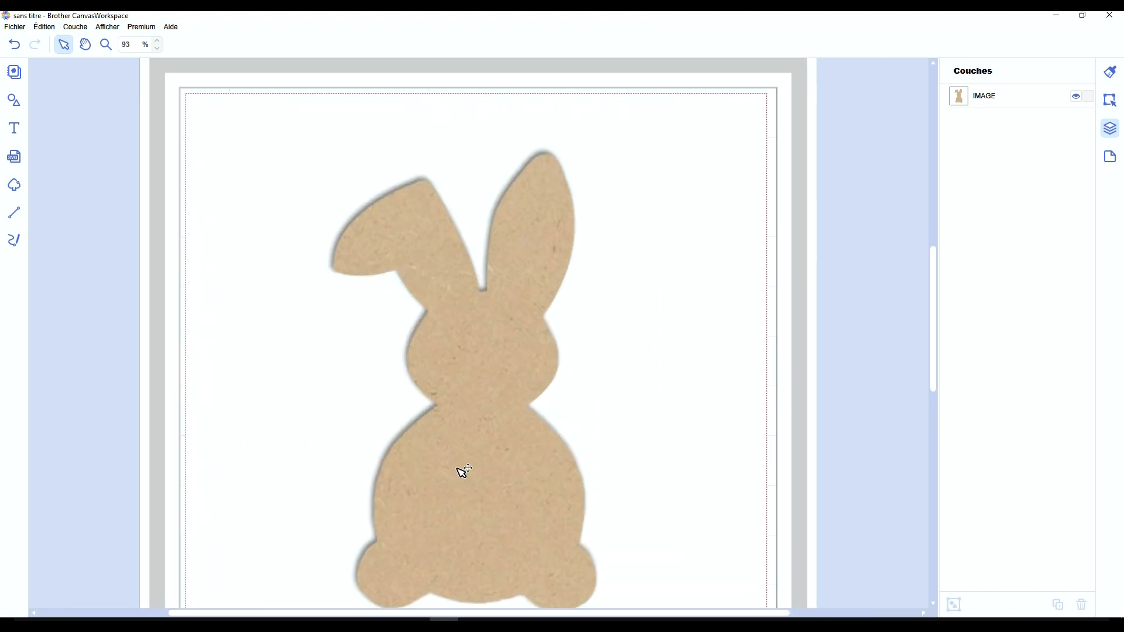
{"action": "scroll", "coordinate": [465, 471], "scroll_direction": "down", "scroll_amount": 2}
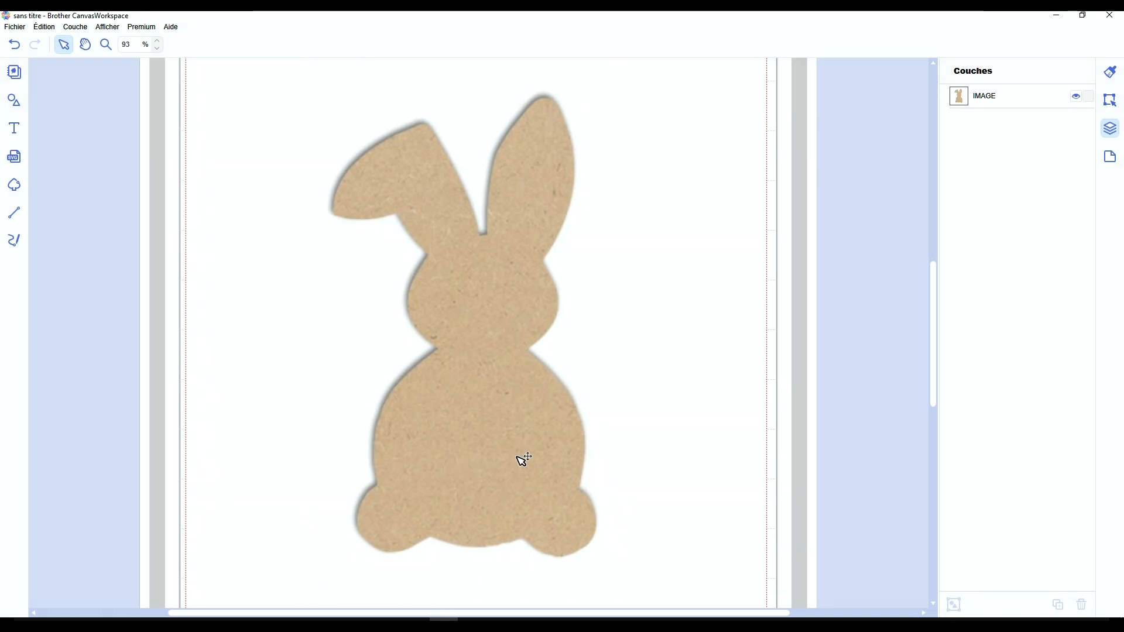
{"action": "left_click", "coordinate": [14, 212]}
{"action": "left_click", "coordinate": [333, 215]}
{"action": "left_click", "coordinate": [424, 123]}
{"action": "left_click", "coordinate": [479, 235]}
{"action": "left_click", "coordinate": [489, 236]}
{"action": "left_click", "coordinate": [545, 99]}
{"action": "left_click", "coordinate": [544, 262]}
{"action": "left_click", "coordinate": [527, 352]}
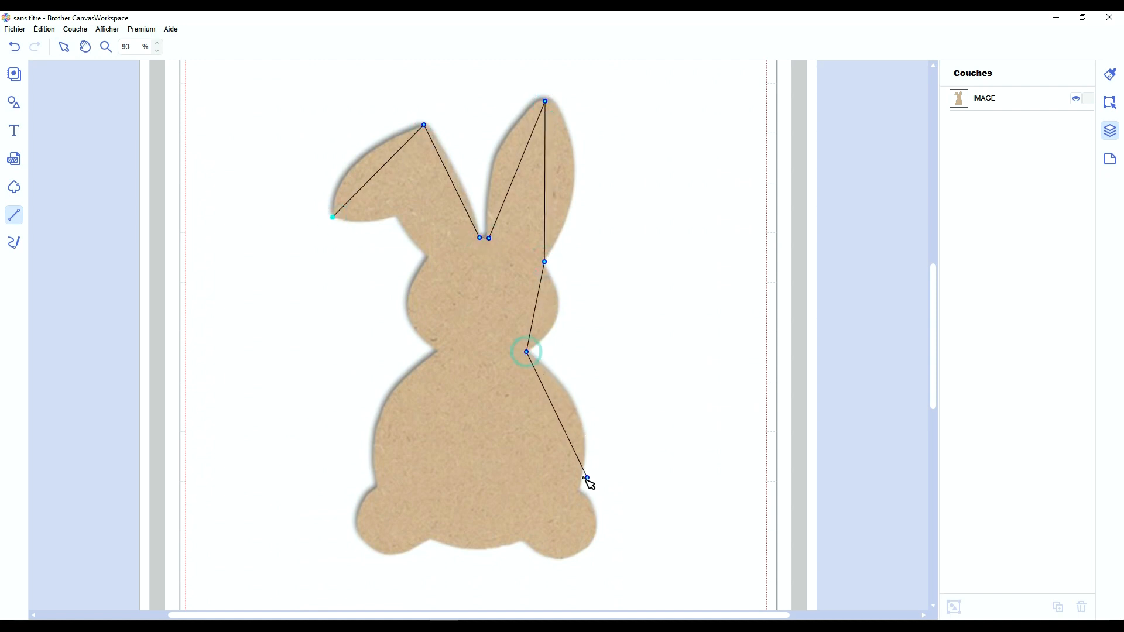
Continue the straight-line path around the feet, base and left side of the rabbit and close it at the drooping ear's tip.
{"action": "left_click", "coordinate": [579, 489]}
{"action": "left_click", "coordinate": [524, 544]}
{"action": "left_click", "coordinate": [428, 540]}
{"action": "left_click", "coordinate": [376, 485]}
{"action": "left_click", "coordinate": [437, 352]}
{"action": "left_click", "coordinate": [428, 258]}
{"action": "left_click", "coordinate": [333, 218]}
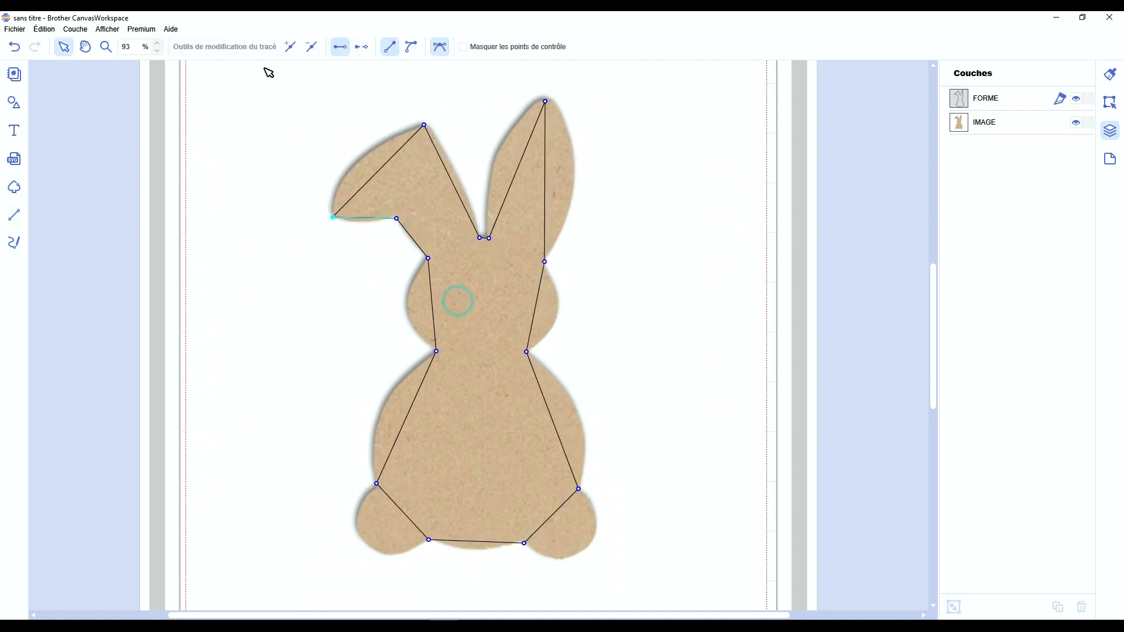
Convert all segments of the rabbit outline to curves and make the control handles independent.
{"action": "left_click", "coordinate": [411, 47]}
{"action": "scroll", "coordinate": [640, 291], "scroll_direction": "up", "scroll_amount": 4}
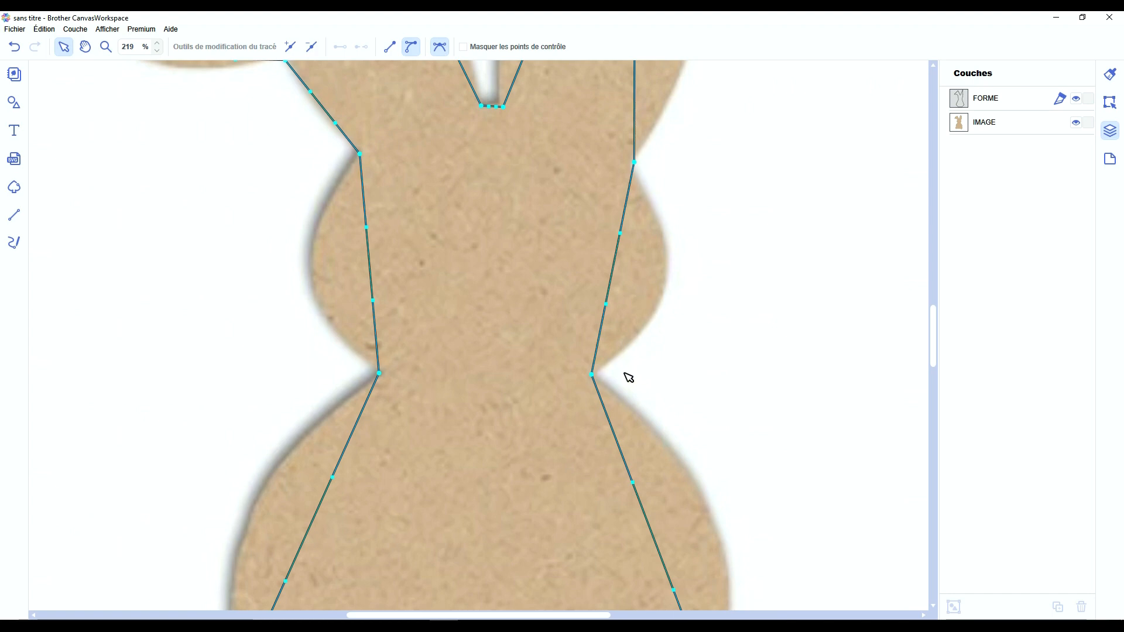
{"action": "left_click", "coordinate": [440, 47]}
{"action": "scroll", "coordinate": [606, 275], "scroll_direction": "down", "scroll_amount": 1}
Position the neck points and bend both sides of the head outward along the rabbit's cheeks.
{"action": "left_click_drag", "start_coordinate": [607, 276], "coordinate": [659, 311]}
{"action": "left_click", "coordinate": [592, 347]}
{"action": "left_click_drag", "start_coordinate": [593, 344], "coordinate": [595, 344]}
{"action": "left_click_drag", "start_coordinate": [635, 452], "coordinate": [681, 407]}
{"action": "left_click_drag", "start_coordinate": [595, 344], "coordinate": [592, 347]}
{"action": "left_click_drag", "start_coordinate": [635, 134], "coordinate": [632, 136]}
{"action": "left_click_drag", "start_coordinate": [619, 207], "coordinate": [695, 242]}
{"action": "left_click_drag", "start_coordinate": [633, 136], "coordinate": [630, 139]}
{"action": "left_click_drag", "start_coordinate": [656, 313], "coordinate": [671, 291]}
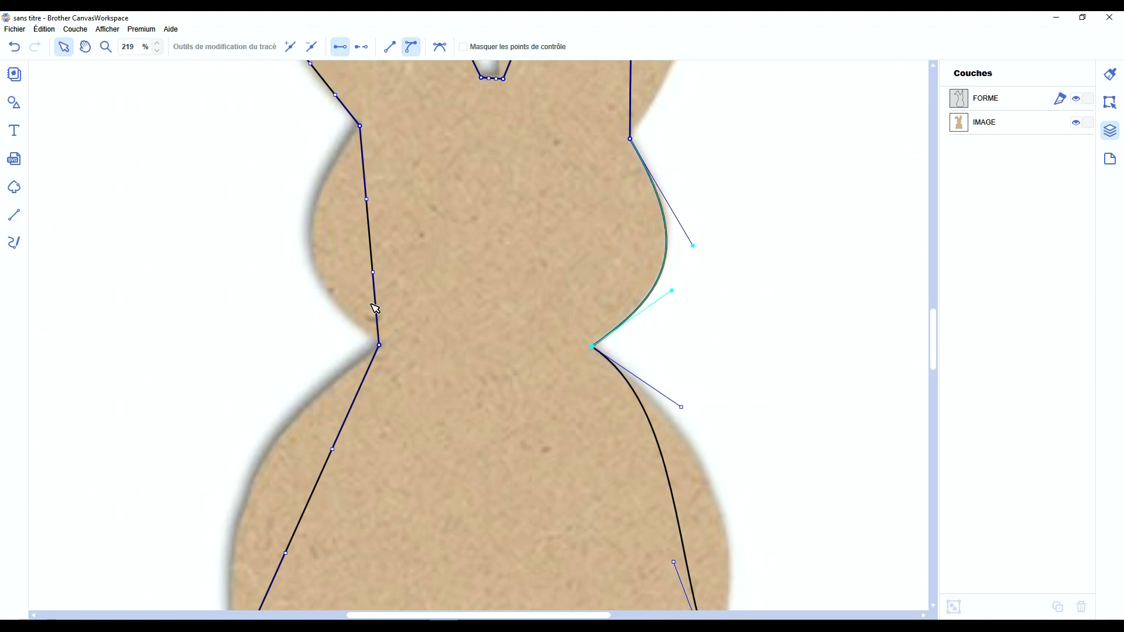
{"action": "left_click", "coordinate": [380, 345]}
{"action": "left_click_drag", "start_coordinate": [384, 346], "coordinate": [267, 258]}
Bend the right side of the body outward to follow the rabbit's rounded edge.
{"action": "scroll", "coordinate": [472, 336], "scroll_direction": "down", "scroll_amount": 4}
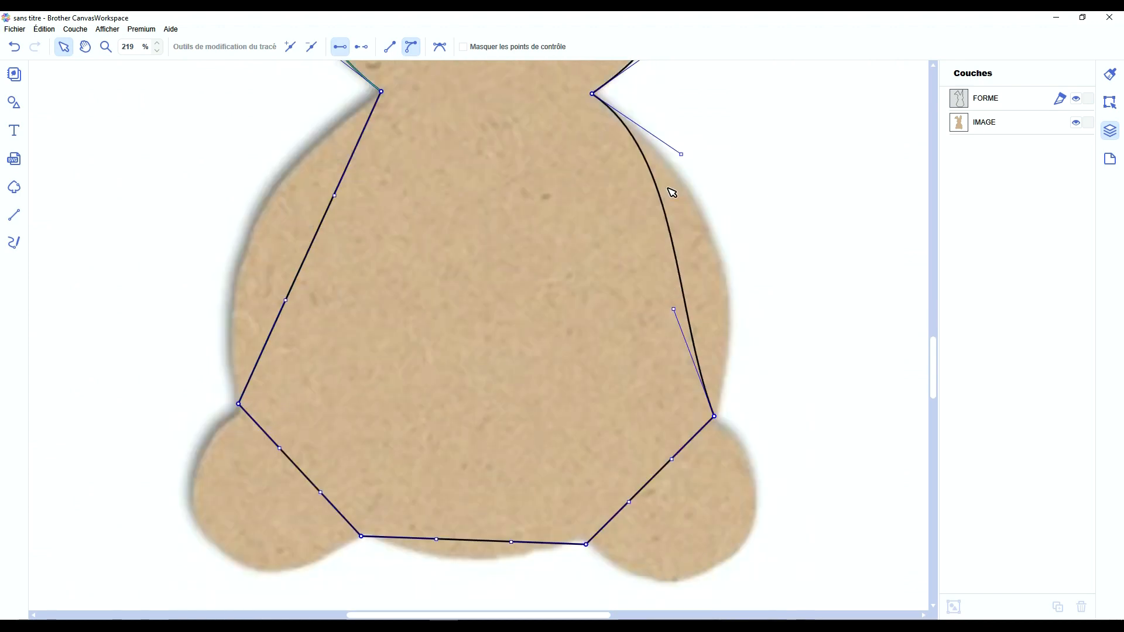
{"action": "left_click_drag", "start_coordinate": [681, 155], "coordinate": [719, 157]}
{"action": "left_click_drag", "start_coordinate": [674, 310], "coordinate": [745, 307]}
{"action": "left_click_drag", "start_coordinate": [720, 157], "coordinate": [715, 170]}
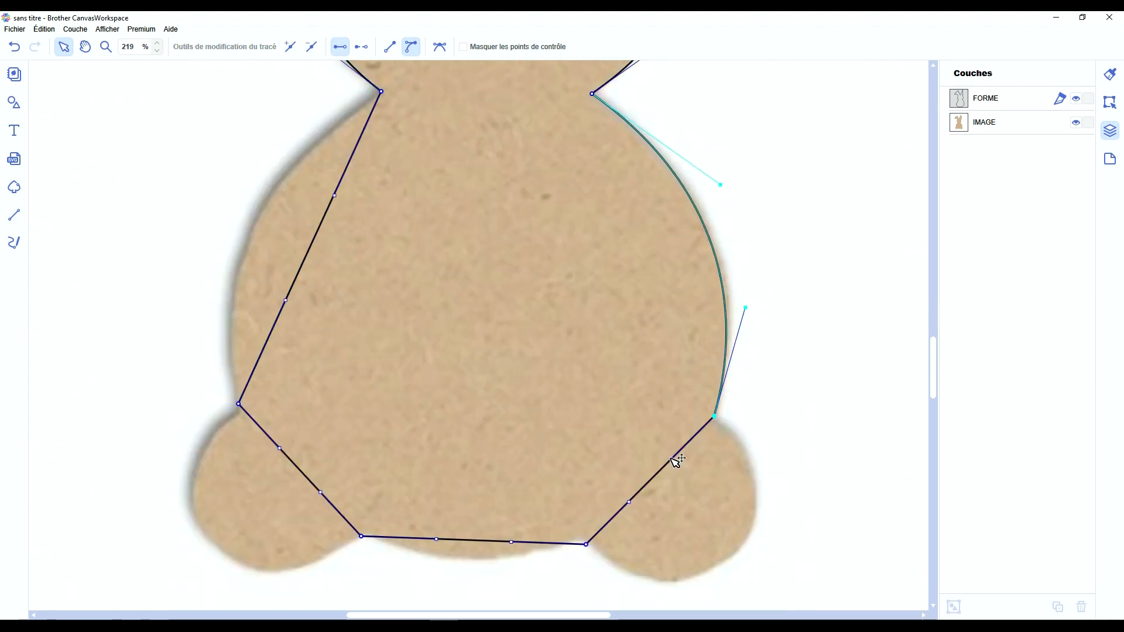
Curve the right foot segment around the foot and bend the adjoining half of the base downward.
{"action": "left_click_drag", "start_coordinate": [672, 460], "coordinate": [829, 502]}
{"action": "left_click_drag", "start_coordinate": [629, 503], "coordinate": [682, 607]}
{"action": "scroll", "coordinate": [675, 509], "scroll_direction": "down", "scroll_amount": 5}
{"action": "left_click_drag", "start_coordinate": [586, 405], "coordinate": [581, 401]}
{"action": "left_click_drag", "start_coordinate": [677, 490], "coordinate": [700, 513]}
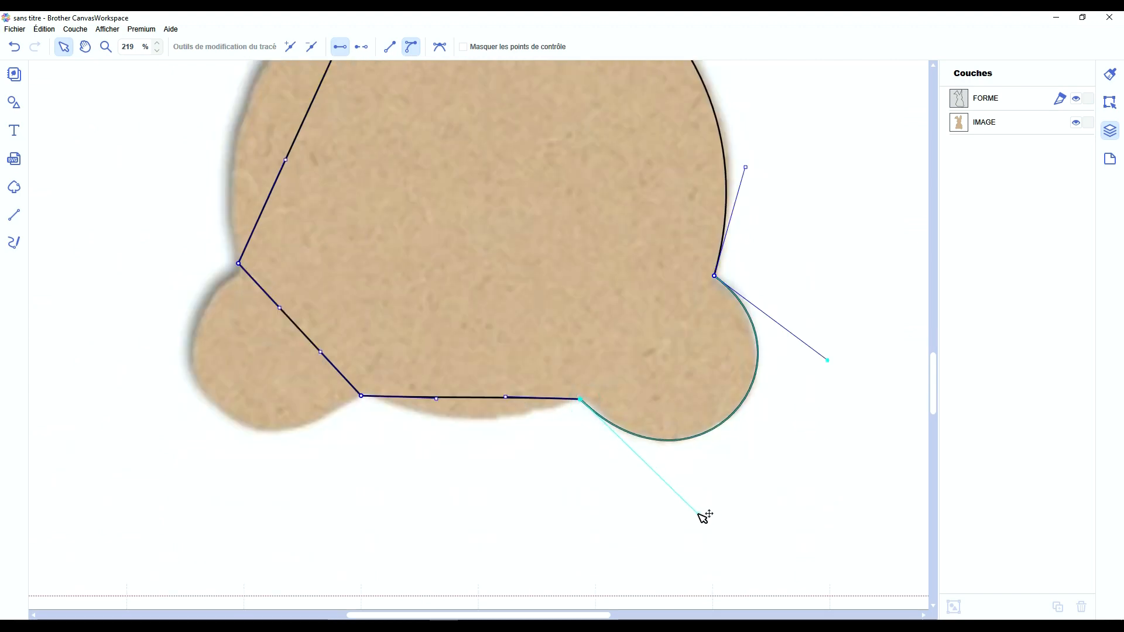
{"action": "left_click_drag", "start_coordinate": [505, 397], "coordinate": [466, 435]}
Curve the outer edge of the upright right ear to the rabbit, with linked handles at the ear's tip.
{"action": "scroll", "coordinate": [685, 401], "scroll_direction": "up", "scroll_amount": 10}
{"action": "scroll", "coordinate": [694, 390], "scroll_direction": "up", "scroll_amount": 3}
{"action": "left_click_drag", "start_coordinate": [632, 407], "coordinate": [758, 367]}
{"action": "left_click_drag", "start_coordinate": [635, 275], "coordinate": [690, 141]}
{"action": "left_click", "coordinate": [635, 151]}
{"action": "left_click", "coordinate": [446, 51]}
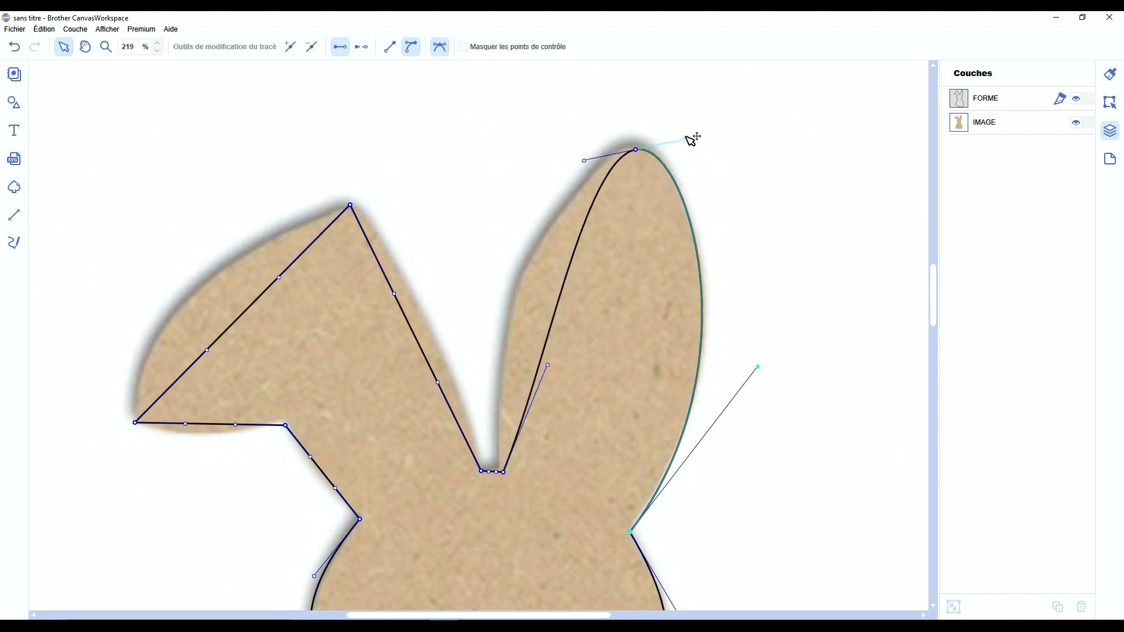
Bend the right ear's inner edge outward and turn the short segment between the ears back into a straight line.
{"action": "left_click", "coordinate": [631, 148]}
{"action": "left_click_drag", "start_coordinate": [548, 366], "coordinate": [483, 318]}
{"action": "left_click", "coordinate": [500, 469]}
{"action": "left_click", "coordinate": [396, 48]}
{"action": "left_click_drag", "start_coordinate": [569, 148], "coordinate": [571, 174]}
{"action": "left_click_drag", "start_coordinate": [484, 318], "coordinate": [479, 290]}
{"action": "key", "text": "ctrl+z"}
{"action": "key", "text": "ctrl+z"}
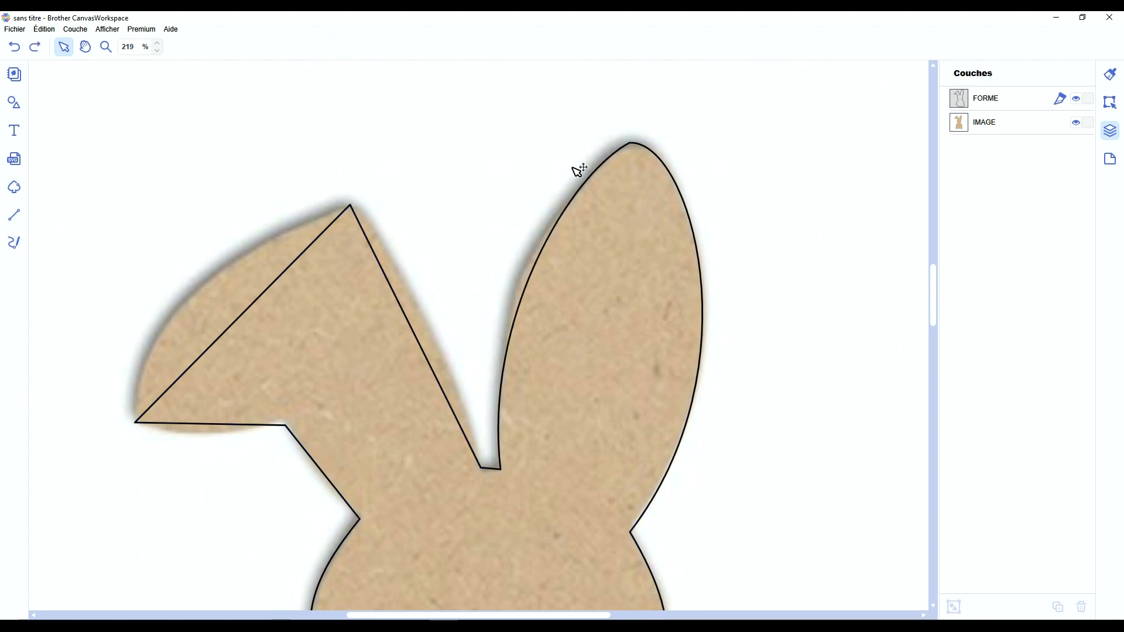
Reopen the path, adjust the right ear's tip and its outer edge's lower handle, and undo the unwanted changes.
{"action": "double_click", "coordinate": [607, 212]}
{"action": "left_click_drag", "start_coordinate": [630, 142], "coordinate": [572, 165]}
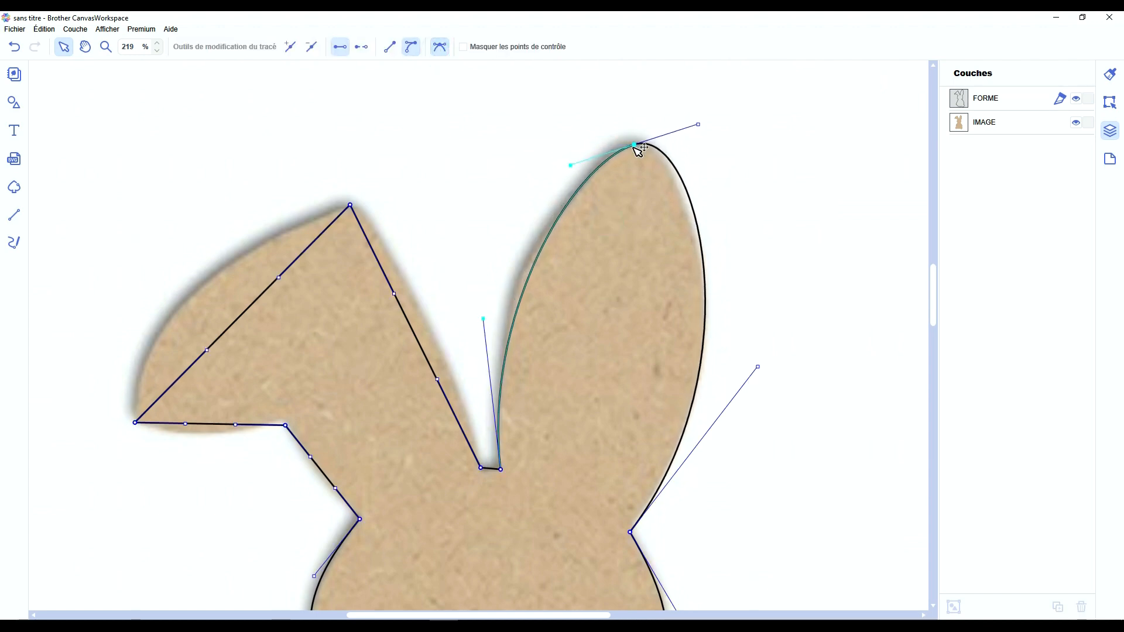
{"action": "mouse_move", "coordinate": [758, 367]}
{"action": "left_mouse_down"}
{"action": "mouse_move", "coordinate": [742, 377]}
{"action": "mouse_move", "coordinate": [761, 348]}
{"action": "left_mouse_up"}
{"action": "key", "text": "ctrl+z"}
{"action": "key", "text": "ctrl+z"}
{"action": "key", "text": "ctrl+z"}
Refine both edges of the right ear with independent handles until they follow the rabbit's contour.
{"action": "double_click", "coordinate": [621, 394]}
{"action": "left_click_drag", "start_coordinate": [695, 141], "coordinate": [690, 158]}
{"action": "left_click_drag", "start_coordinate": [574, 149], "coordinate": [579, 136]}
{"action": "left_click_drag", "start_coordinate": [483, 319], "coordinate": [475, 283]}
{"action": "left_click_drag", "start_coordinate": [579, 136], "coordinate": [603, 174]}
{"action": "left_click_drag", "start_coordinate": [474, 283], "coordinate": [478, 239]}
{"action": "left_click_drag", "start_coordinate": [604, 174], "coordinate": [619, 142]}
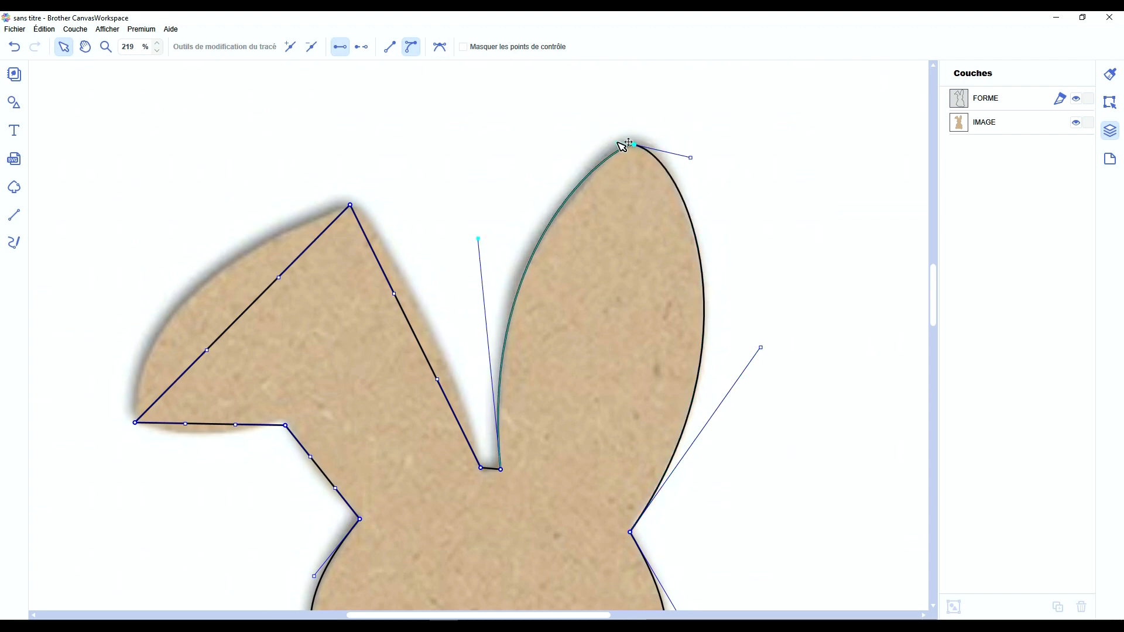
{"action": "left_click_drag", "start_coordinate": [477, 239], "coordinate": [476, 245]}
{"action": "left_click_drag", "start_coordinate": [691, 158], "coordinate": [687, 153]}
Fine-tune the upper handle of the right cheek curve.
{"action": "scroll", "coordinate": [582, 329], "scroll_direction": "down", "scroll_amount": 4}
{"action": "scroll", "coordinate": [586, 332], "scroll_direction": "down", "scroll_amount": 2}
{"action": "left_click_drag", "start_coordinate": [692, 242], "coordinate": [691, 240]}
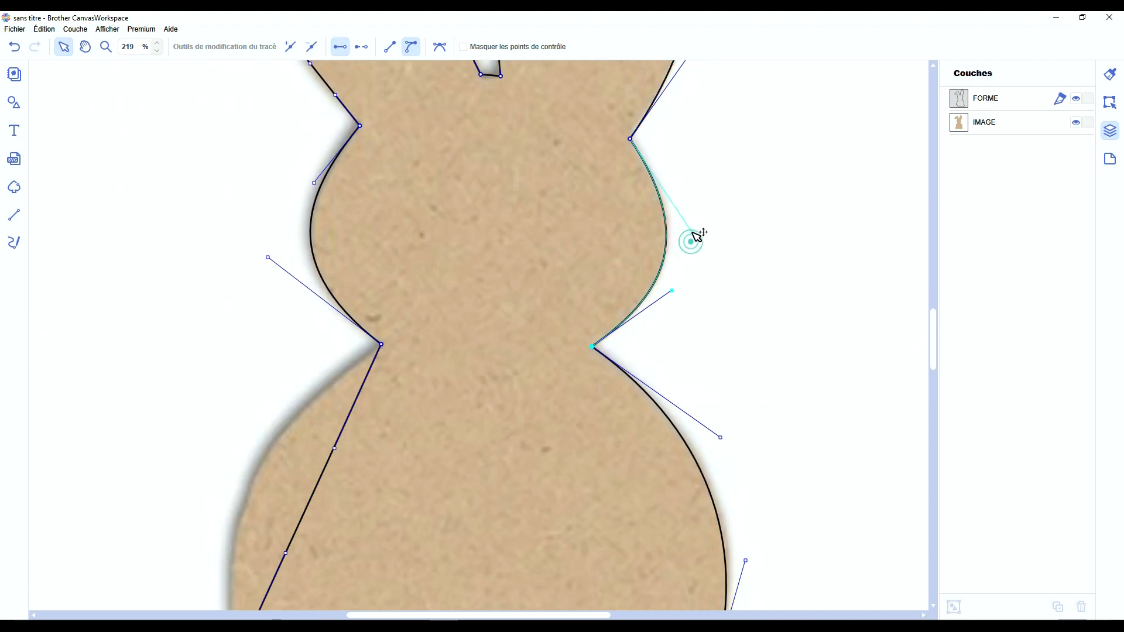
Link the handles, bend the left half of the base downward and reposition the point where it meets the left foot.
{"action": "scroll", "coordinate": [633, 257], "scroll_direction": "down", "scroll_amount": 5}
{"action": "left_click", "coordinate": [439, 48]}
{"action": "left_click_drag", "start_coordinate": [434, 397], "coordinate": [401, 426]}
{"action": "left_click_drag", "start_coordinate": [360, 396], "coordinate": [370, 386]}
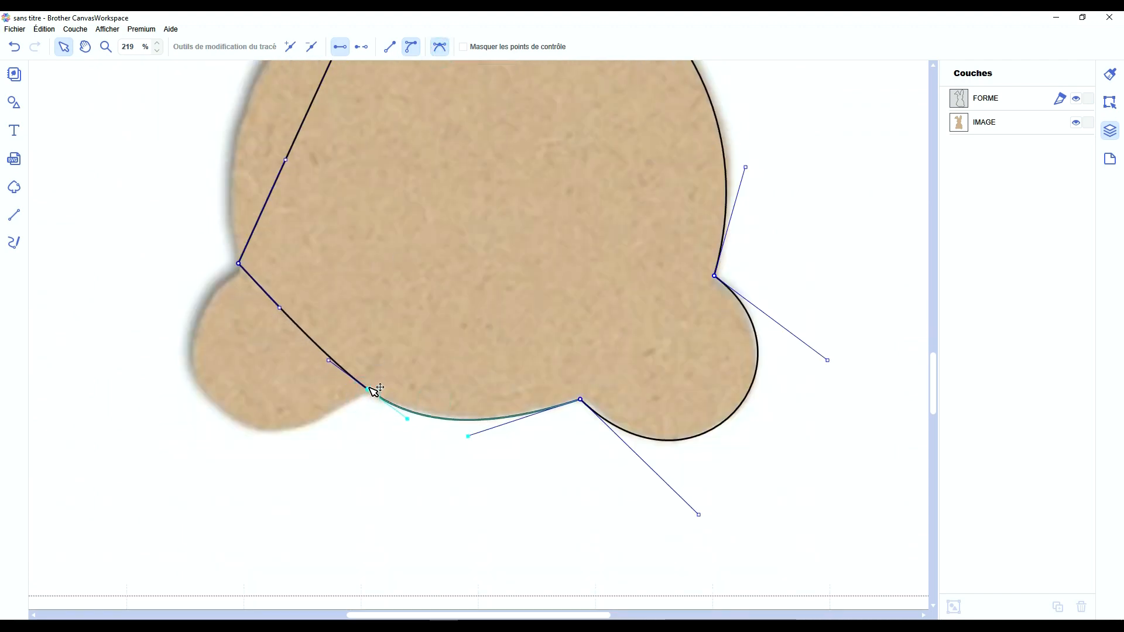
Curve the left foot segment around the foot with linked handles and nudge its inner end point.
{"action": "left_click_drag", "start_coordinate": [279, 307], "coordinate": [102, 427]}
{"action": "left_click_drag", "start_coordinate": [331, 357], "coordinate": [291, 463]}
{"action": "left_click_drag", "start_coordinate": [370, 387], "coordinate": [364, 391]}
{"action": "left_click_drag", "start_coordinate": [102, 428], "coordinate": [114, 424]}
Add a point on the left side of the body and pull it out to the rabbit's edge.
{"action": "scroll", "coordinate": [177, 356], "scroll_direction": "up", "scroll_amount": 9}
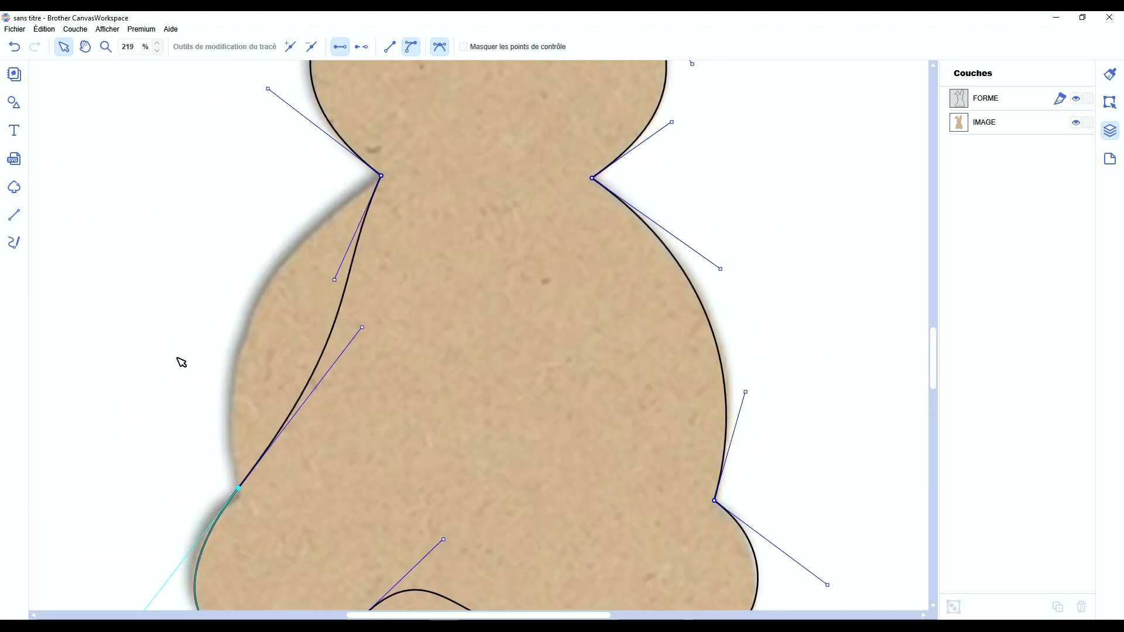
{"action": "left_click_drag", "start_coordinate": [333, 309], "coordinate": [256, 276]}
{"action": "left_click", "coordinate": [291, 47]}
{"action": "left_click_drag", "start_coordinate": [311, 326], "coordinate": [227, 411]}
{"action": "left_click_drag", "start_coordinate": [300, 436], "coordinate": [381, 373]}
Reposition the point between the body and the left foot and adjust the foot curve's outer handle.
{"action": "scroll", "coordinate": [240, 382], "scroll_direction": "down", "scroll_amount": 5}
{"action": "left_click_drag", "start_coordinate": [239, 376], "coordinate": [239, 385]}
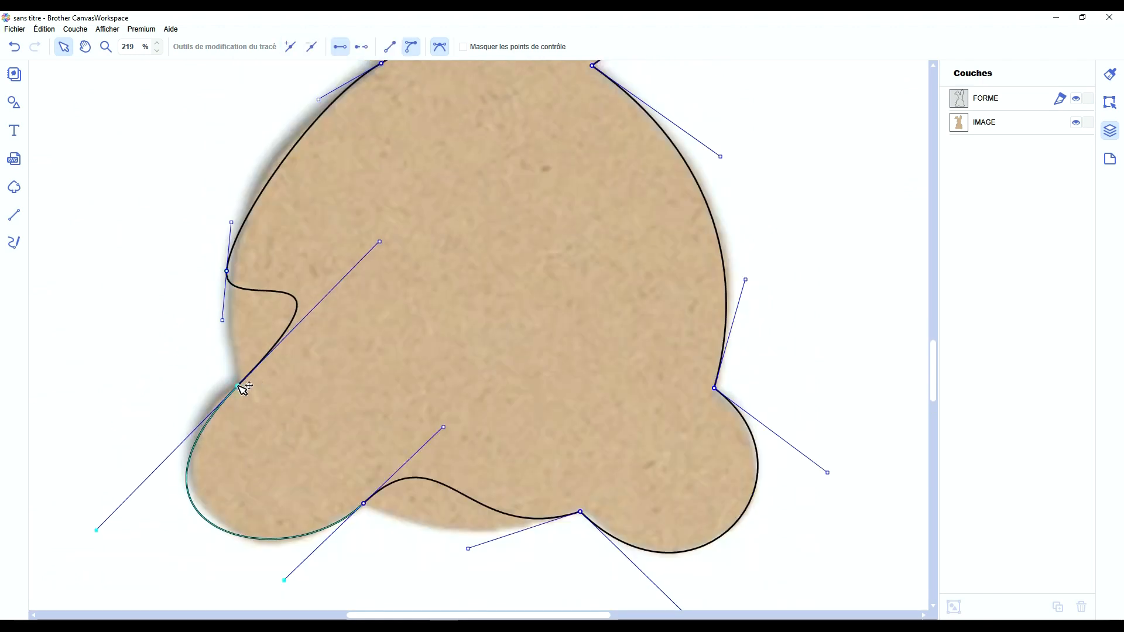
{"action": "left_click_drag", "start_coordinate": [97, 529], "coordinate": [103, 517]}
Adjust the upper handle of the left cheek curve with linked handles.
{"action": "scroll", "coordinate": [369, 322], "scroll_direction": "up", "scroll_amount": 12}
{"action": "left_click_drag", "start_coordinate": [318, 235], "coordinate": [311, 254]}
{"action": "left_click_drag", "start_coordinate": [315, 239], "coordinate": [311, 257]}
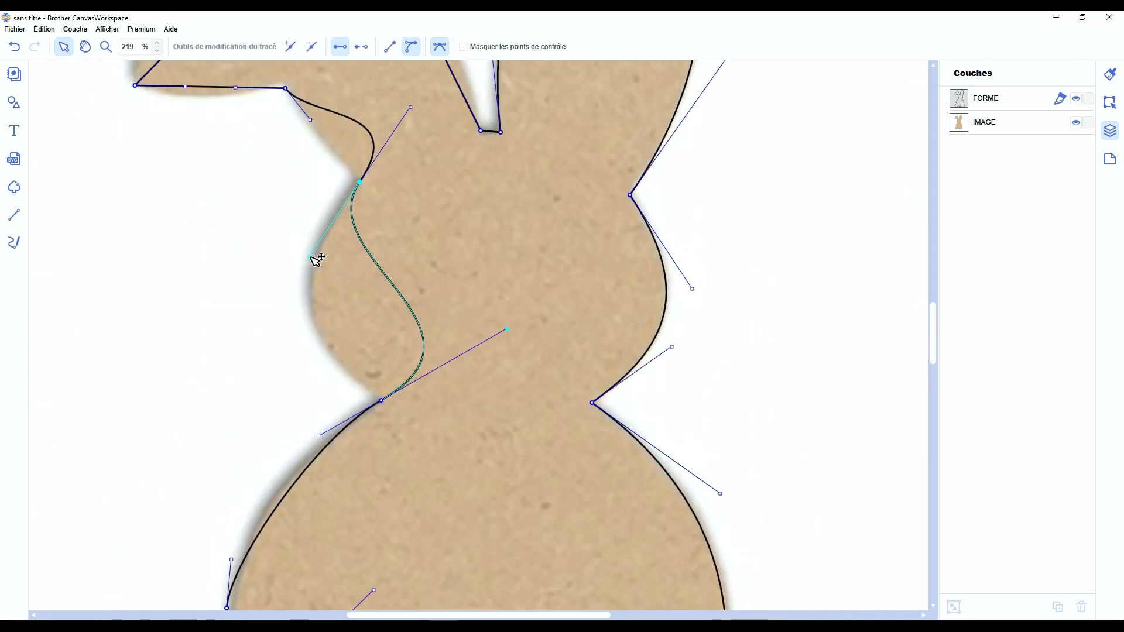
{"action": "scroll", "coordinate": [311, 256], "scroll_direction": "down", "scroll_amount": 8}
{"action": "left_click", "coordinate": [310, 256]}
{"action": "scroll", "coordinate": [377, 552], "scroll_direction": "up", "scroll_amount": 8}
Make the handles independent and refit the left half of the base and the left foot to the rabbit.
{"action": "scroll", "coordinate": [376, 331], "scroll_direction": "down", "scroll_amount": 14}
{"action": "double_click", "coordinate": [377, 332]}
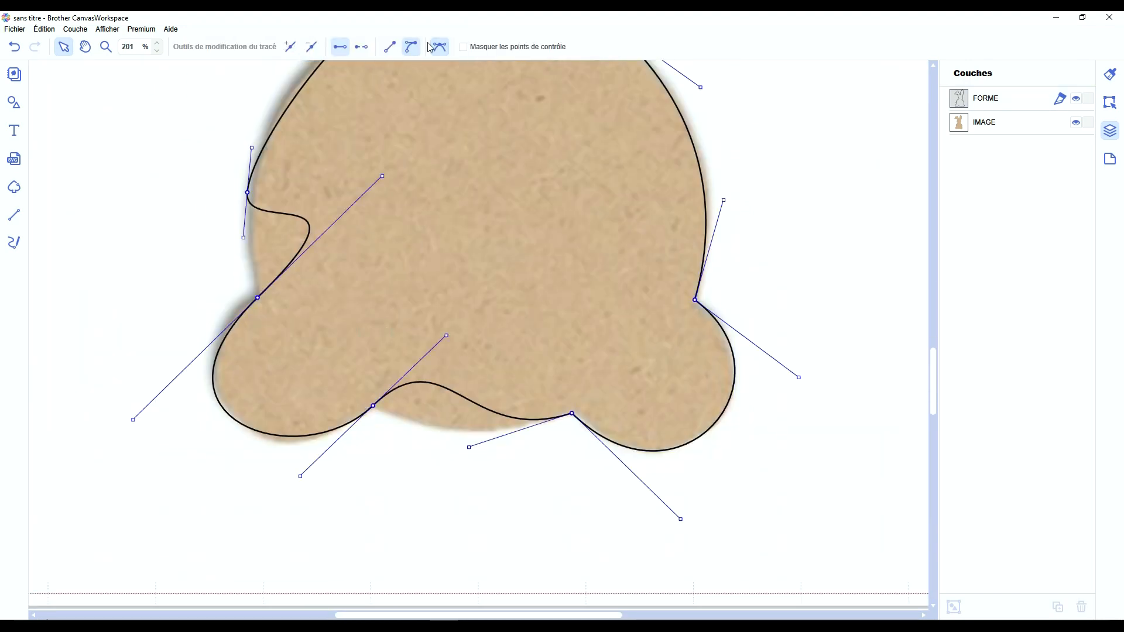
{"action": "left_click_drag", "start_coordinate": [447, 336], "coordinate": [418, 429]}
{"action": "left_click_drag", "start_coordinate": [301, 476], "coordinate": [301, 487]}
{"action": "left_click_drag", "start_coordinate": [133, 420], "coordinate": [137, 401]}
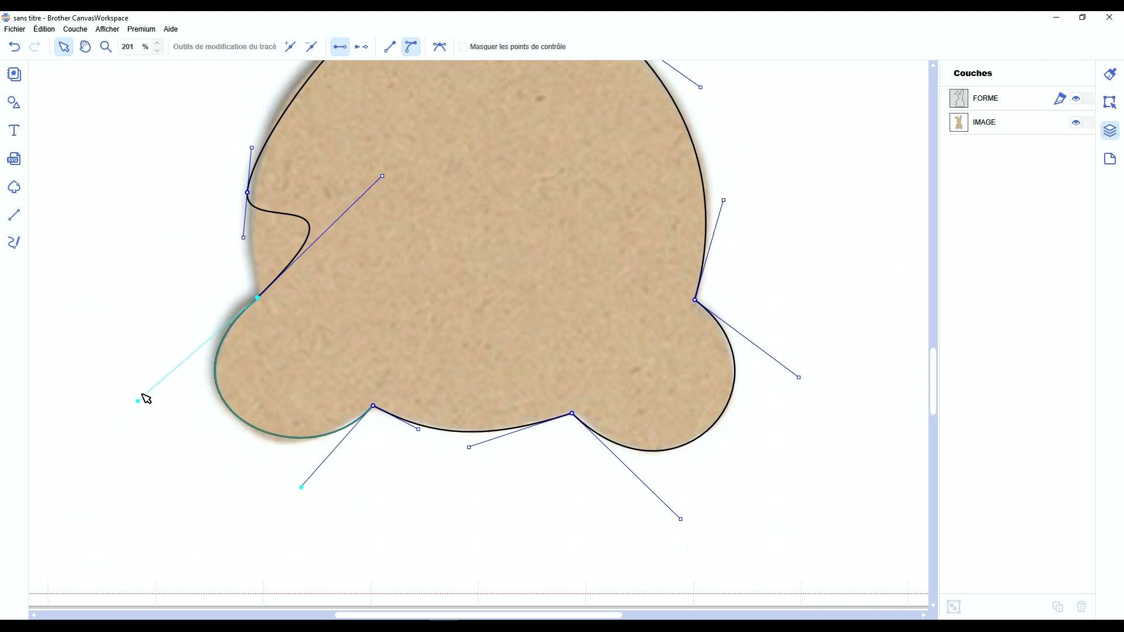
Delete the extra point on the left side of the body and bend the side along the rabbit's edge.
{"action": "scroll", "coordinate": [139, 400], "scroll_direction": "up", "scroll_amount": 5}
{"action": "left_click", "coordinate": [247, 332]}
{"action": "key", "text": "Delete"}
{"action": "left_click_drag", "start_coordinate": [252, 288], "coordinate": [225, 250]}
{"action": "left_click_drag", "start_coordinate": [332, 174], "coordinate": [321, 190]}
Bend the left cheek curve back outward to the rabbit's edge with independent handles.
{"action": "scroll", "coordinate": [381, 258], "scroll_direction": "up", "scroll_amount": 8}
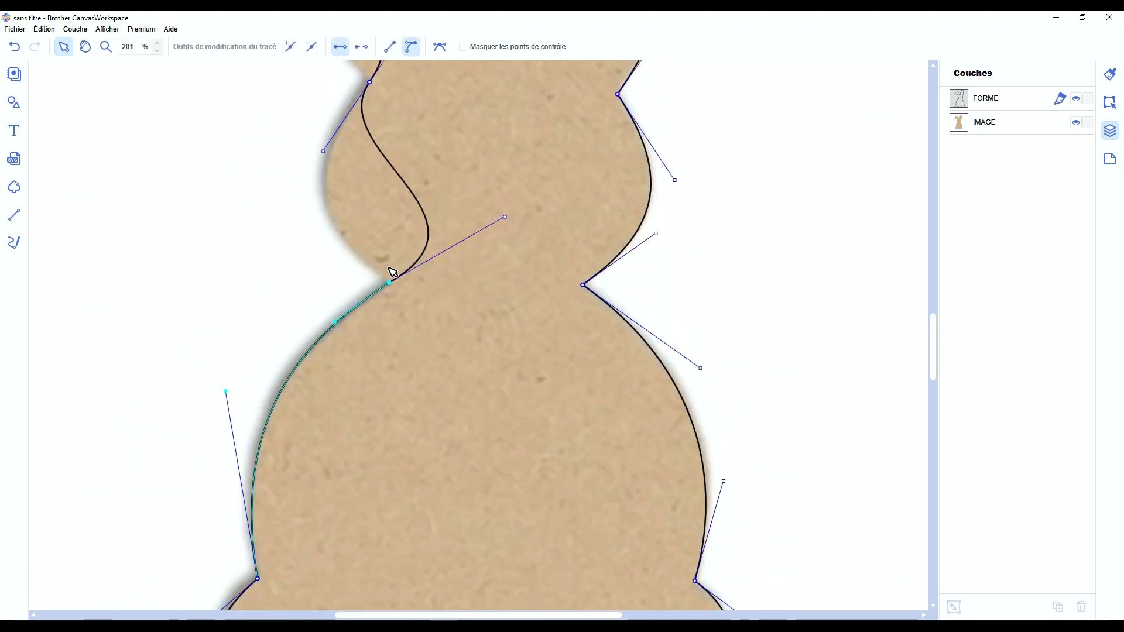
{"action": "left_click_drag", "start_coordinate": [505, 301], "coordinate": [295, 301]}
{"action": "left_click_drag", "start_coordinate": [323, 235], "coordinate": [314, 230]}
Refit the segment between the left cheek and the drooping ear and adjust its upper end point.
{"action": "scroll", "coordinate": [315, 234], "scroll_direction": "up", "scroll_amount": 8}
{"action": "left_click", "coordinate": [300, 305]}
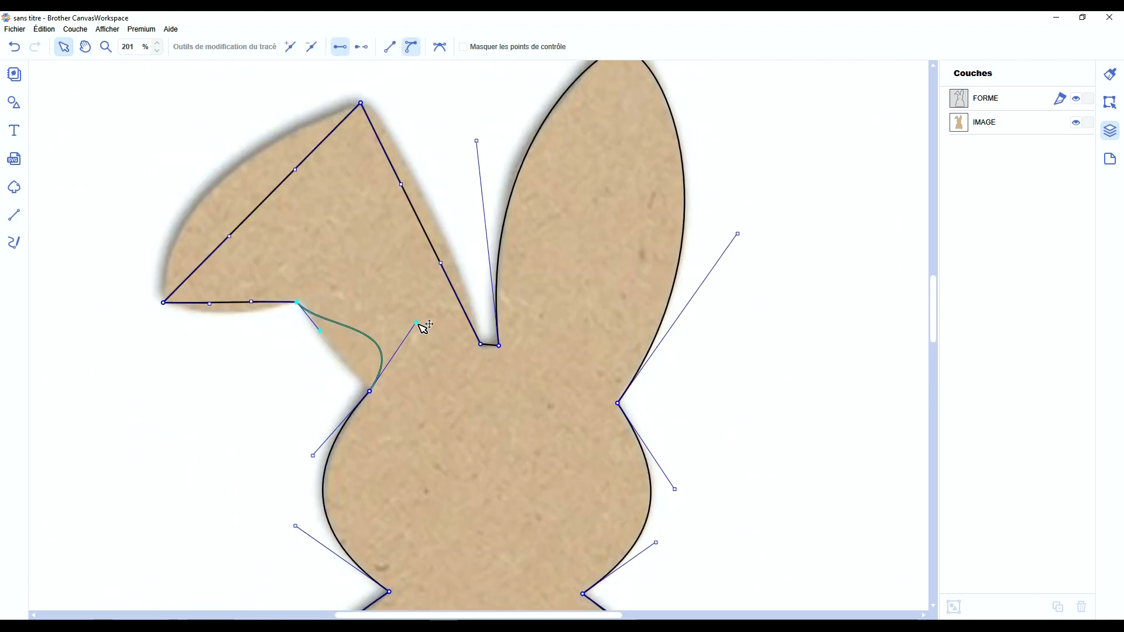
{"action": "left_click_drag", "start_coordinate": [416, 323], "coordinate": [331, 355]}
{"action": "left_click_drag", "start_coordinate": [300, 305], "coordinate": [298, 301]}
{"action": "left_click_drag", "start_coordinate": [322, 330], "coordinate": [319, 328]}
Curve the drooping ear's lower edge downward and round its tip with linked handles.
{"action": "left_click_drag", "start_coordinate": [252, 300], "coordinate": [226, 322]}
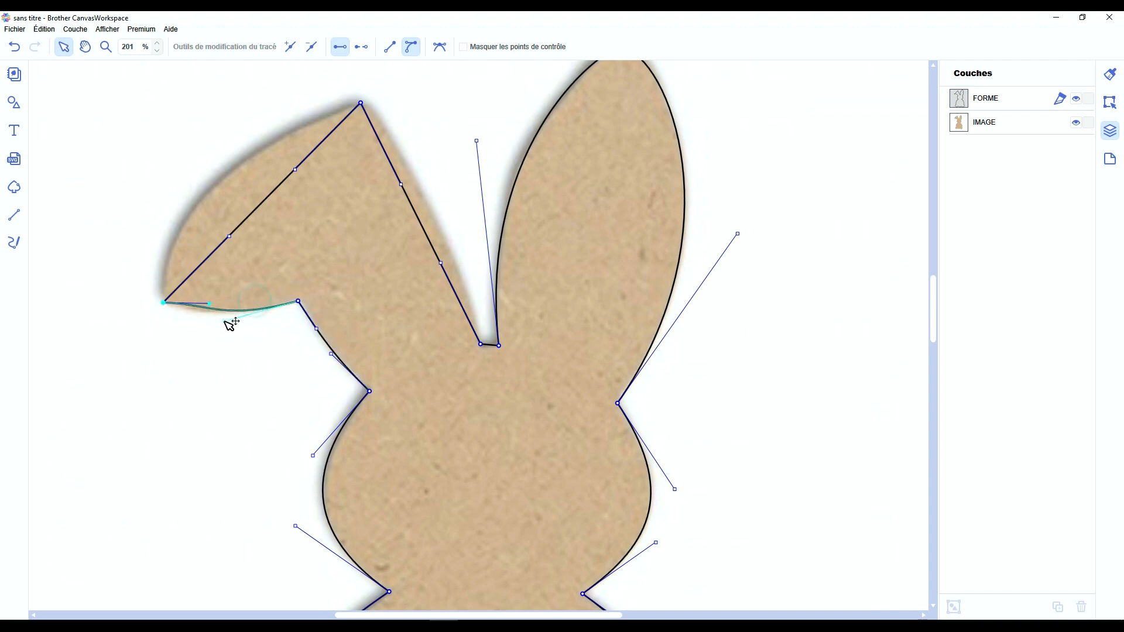
{"action": "left_click_drag", "start_coordinate": [163, 303], "coordinate": [142, 258]}
{"action": "left_click_drag", "start_coordinate": [150, 291], "coordinate": [150, 295]}
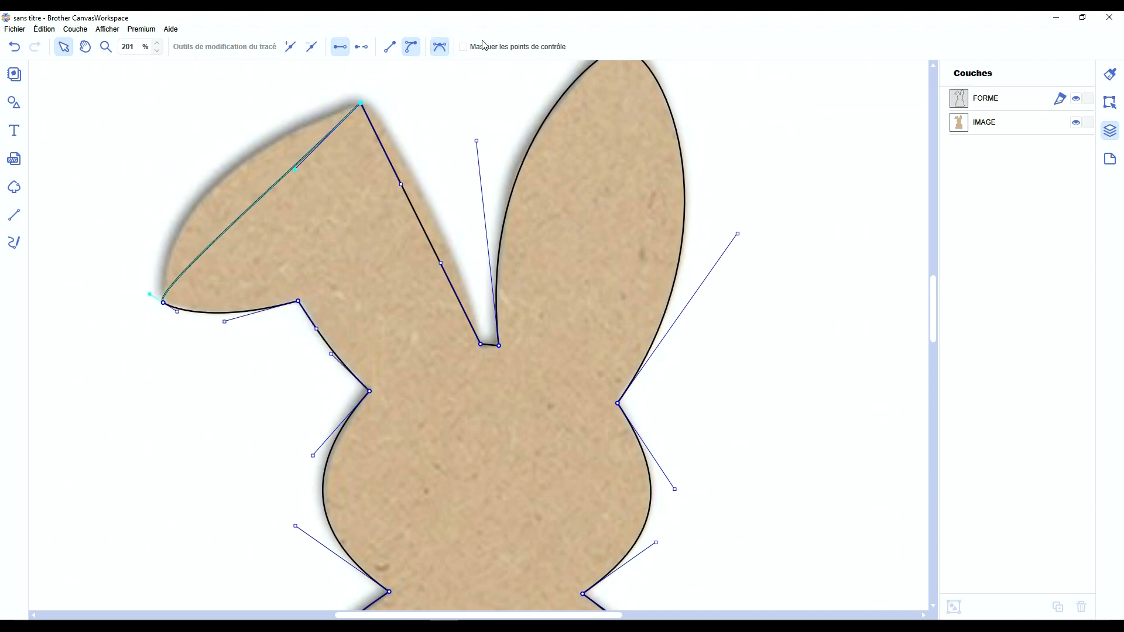
Bend the drooping ear's outer edge onto the rabbit's contour and curve its inner edge with independent handles.
{"action": "left_click_drag", "start_coordinate": [295, 169], "coordinate": [172, 160]}
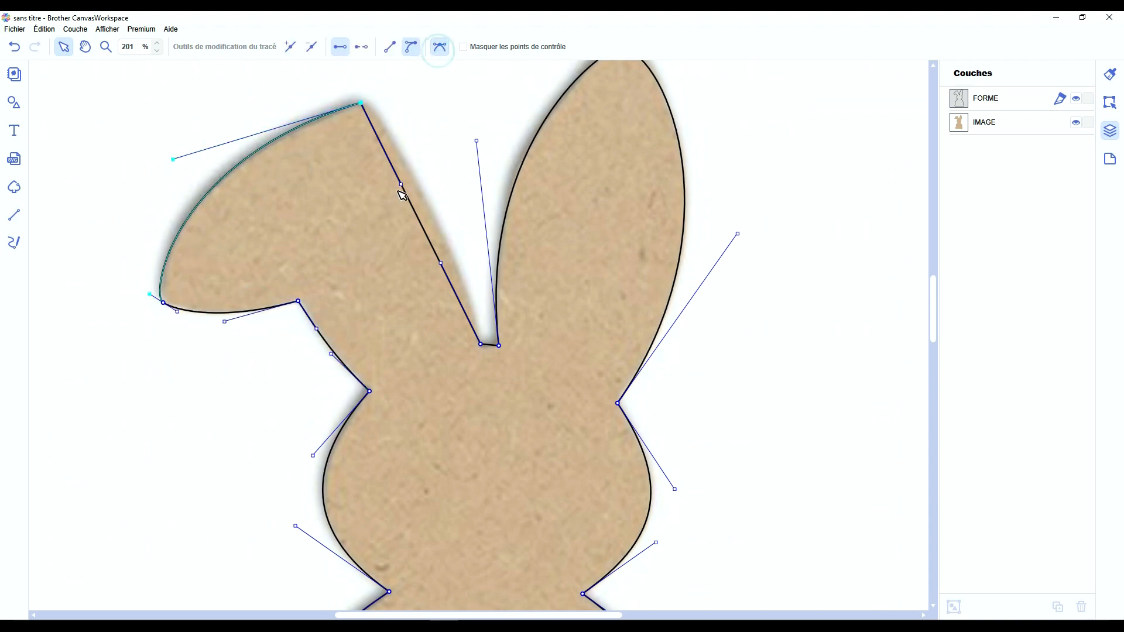
{"action": "left_click_drag", "start_coordinate": [401, 185], "coordinate": [410, 139]}
{"action": "left_click_drag", "start_coordinate": [312, 70], "coordinate": [169, 159]}
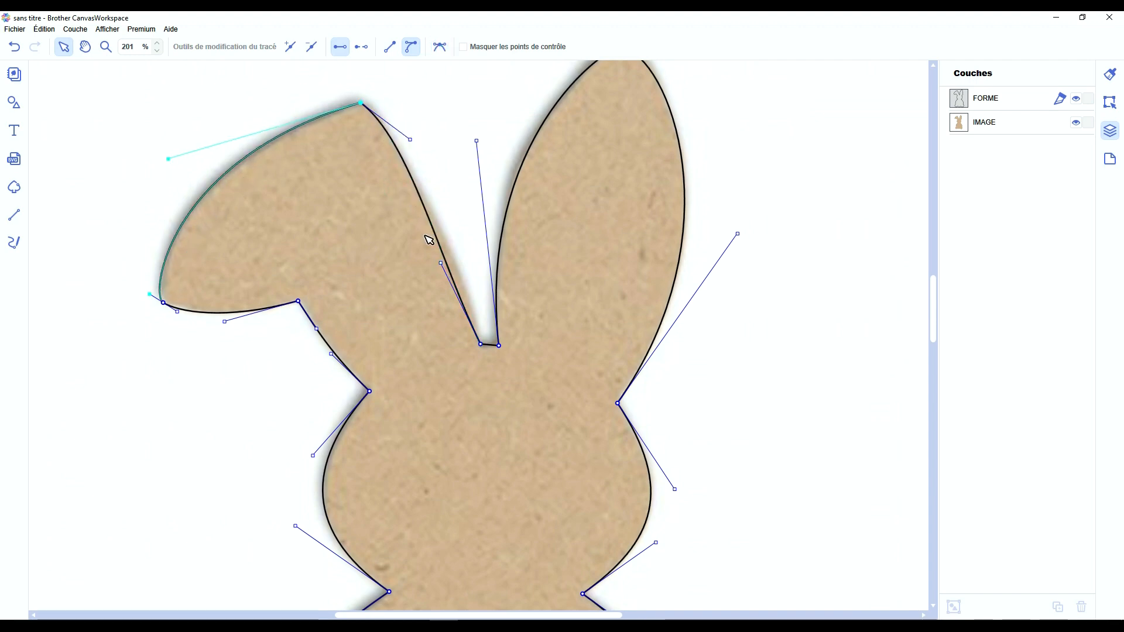
{"action": "left_click_drag", "start_coordinate": [441, 263], "coordinate": [459, 261]}
{"action": "left_click_drag", "start_coordinate": [410, 139], "coordinate": [383, 92]}
{"action": "left_click", "coordinate": [421, 103]}
Fine-tune the curve near the drooping ear's tip and nudge the outline closer to the rabbit's edge.
{"action": "scroll", "coordinate": [803, 188], "scroll_direction": "up", "scroll_amount": 9}
{"action": "scroll", "coordinate": [169, 364], "scroll_direction": "up", "scroll_amount": 6}
{"action": "double_click", "coordinate": [170, 344]}
{"action": "left_click_drag", "start_coordinate": [299, 297], "coordinate": [299, 307]}
{"action": "left_click", "coordinate": [345, 274]}
{"action": "scroll", "coordinate": [347, 275], "scroll_direction": "down", "scroll_amount": 16}
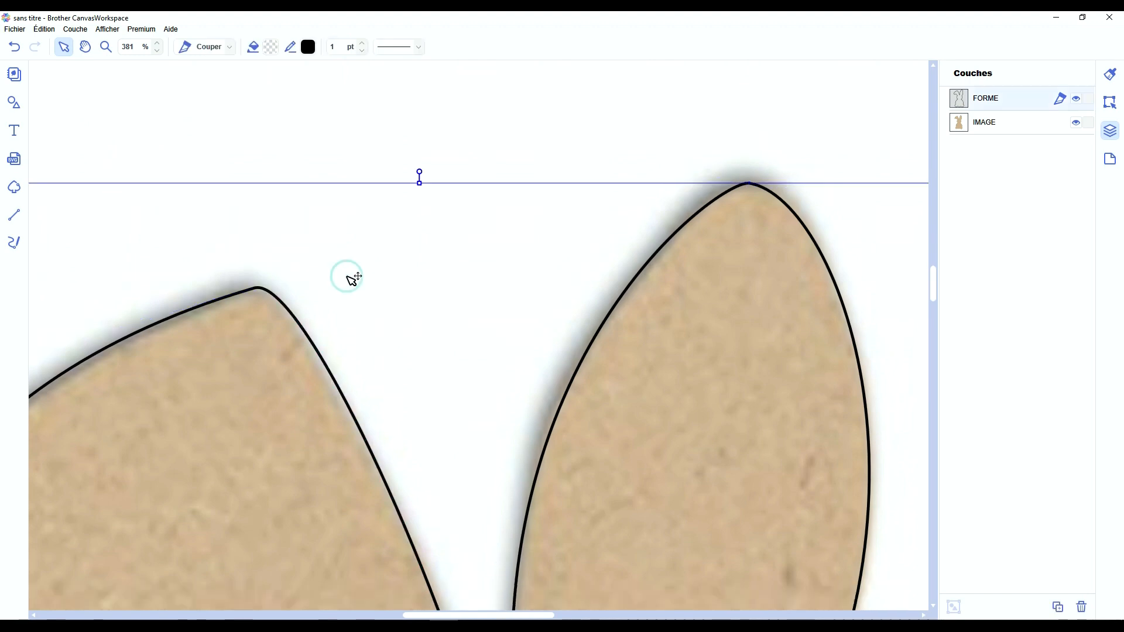
{"action": "double_click", "coordinate": [564, 357]}
{"action": "left_click_drag", "start_coordinate": [516, 326], "coordinate": [513, 323]}
{"action": "left_click", "coordinate": [527, 371]}
{"action": "scroll", "coordinate": [527, 371], "scroll_direction": "down", "scroll_amount": 11}
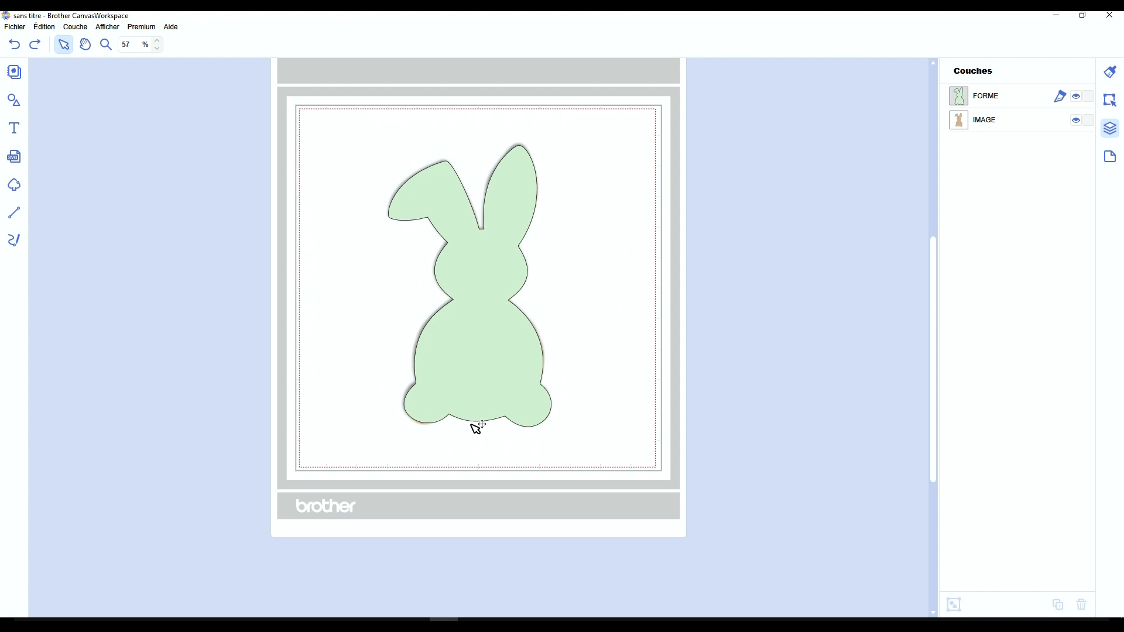
Reopen the green rabbit's path for point editing and add a point midway along the left foot's curve.
{"action": "scroll", "coordinate": [478, 427], "scroll_direction": "up", "scroll_amount": 3}
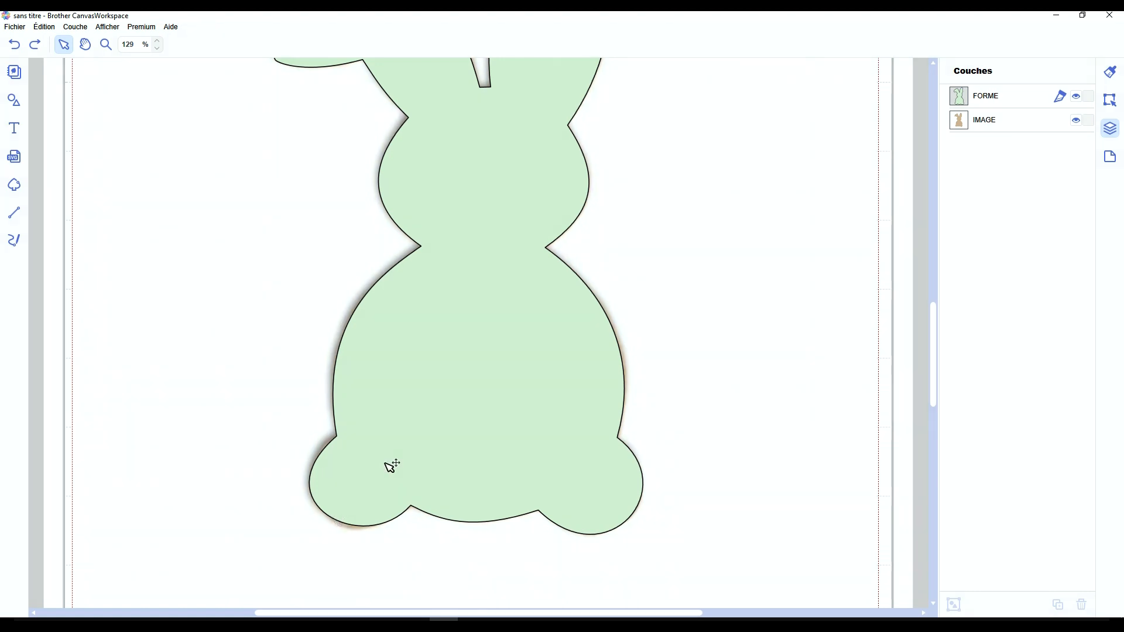
{"action": "scroll", "coordinate": [394, 467], "scroll_direction": "down", "scroll_amount": 2}
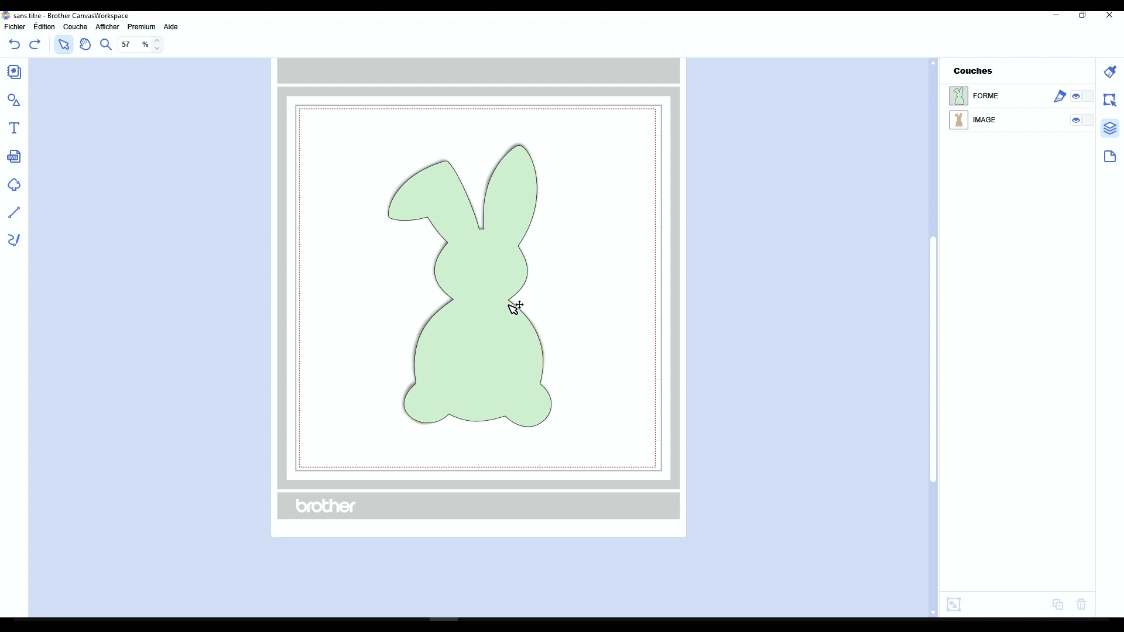
{"action": "left_click", "coordinate": [496, 340]}
{"action": "double_click", "coordinate": [492, 333]}
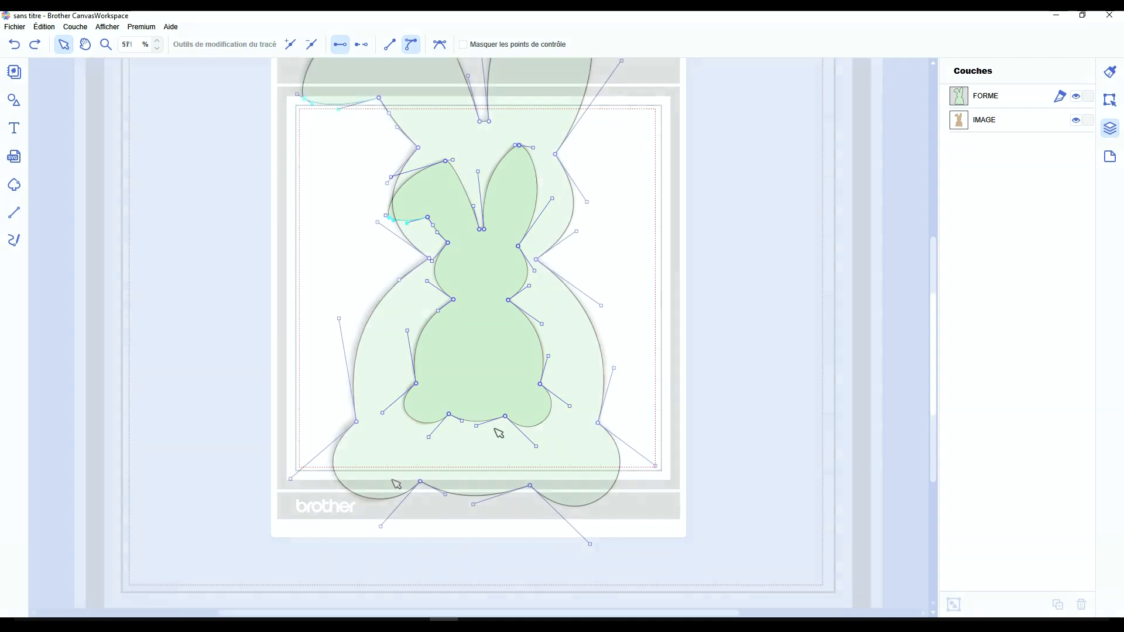
{"action": "scroll", "coordinate": [503, 434], "scroll_direction": "up", "scroll_amount": 3}
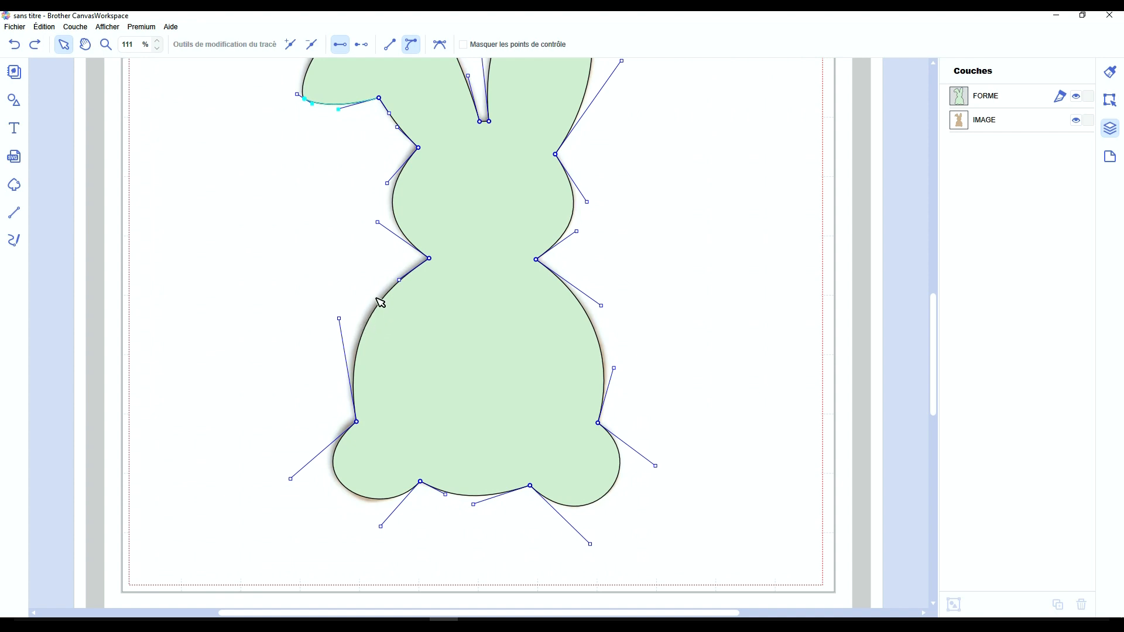
{"action": "left_click", "coordinate": [425, 486]}
{"action": "left_click", "coordinate": [291, 45]}
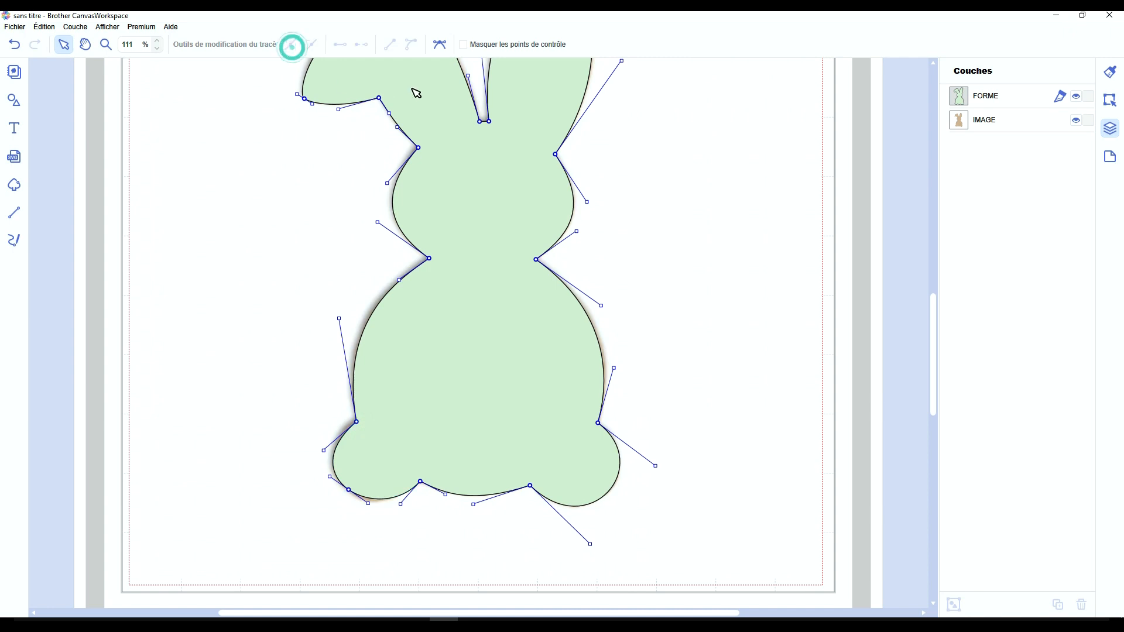
Collapse the handles at the left foot's ends and round the foot from its added point using linked handles.
{"action": "left_click", "coordinate": [440, 45]}
{"action": "scroll", "coordinate": [316, 486], "scroll_direction": "up", "scroll_amount": 8}
{"action": "scroll", "coordinate": [263, 474], "scroll_direction": "down", "scroll_amount": 2}
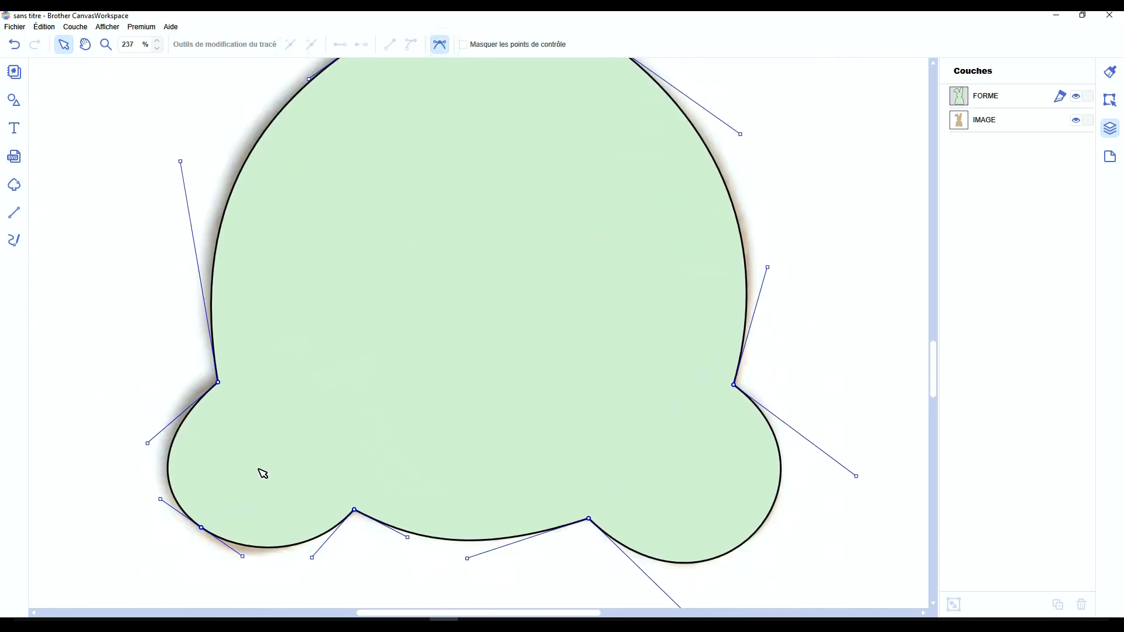
{"action": "scroll", "coordinate": [263, 474], "scroll_direction": "down", "scroll_amount": 2}
{"action": "left_click_drag", "start_coordinate": [147, 360], "coordinate": [219, 300]}
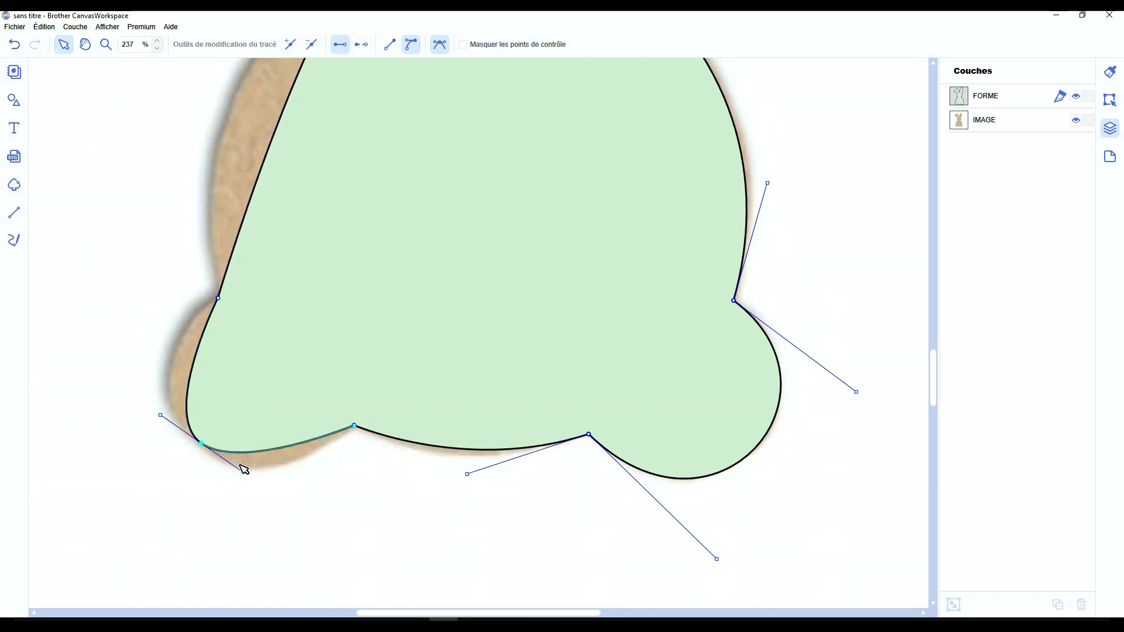
{"action": "left_click", "coordinate": [243, 473]}
{"action": "left_click_drag", "start_coordinate": [242, 473], "coordinate": [280, 518]}
{"action": "left_click_drag", "start_coordinate": [200, 444], "coordinate": [192, 440]}
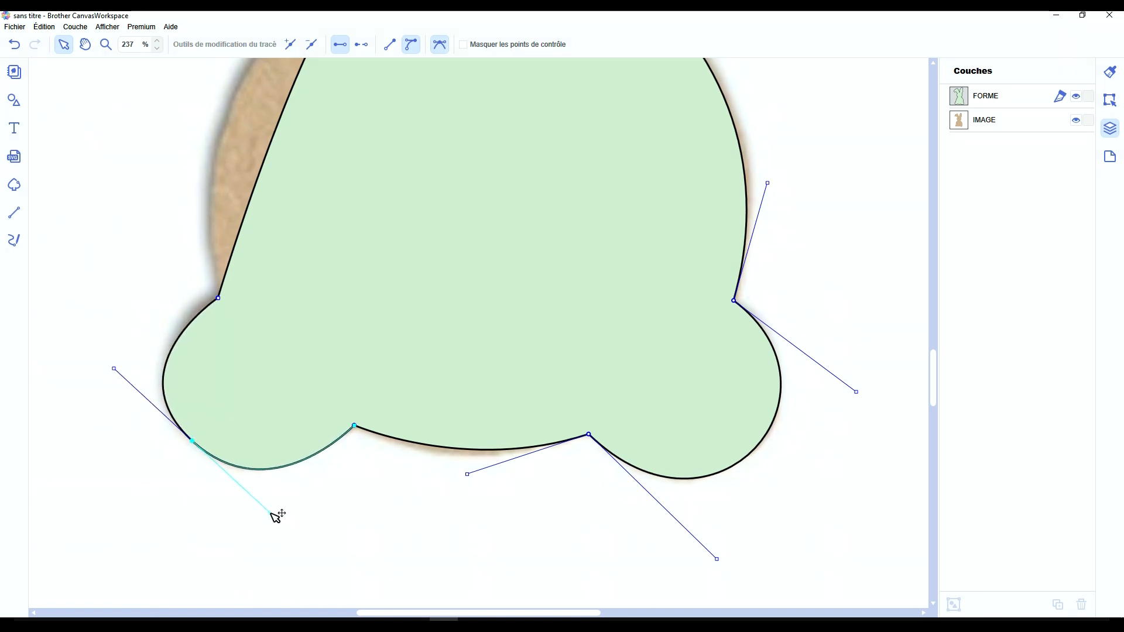
Add a point to the left side of the body, place it on the rabbit's edge, and collapse the neck point's handle.
{"action": "scroll", "coordinate": [296, 472], "scroll_direction": "up", "scroll_amount": 4}
{"action": "left_click", "coordinate": [373, 202]}
{"action": "left_click", "coordinate": [290, 44]}
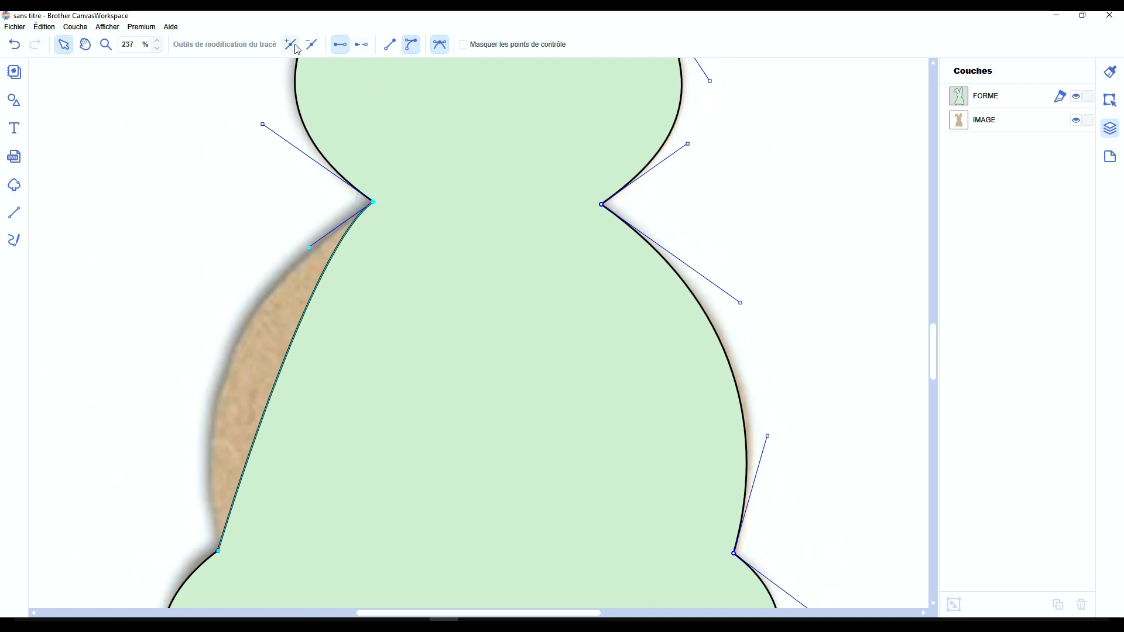
{"action": "left_click", "coordinate": [271, 394]}
{"action": "left_click_drag", "start_coordinate": [271, 394], "coordinate": [235, 360]}
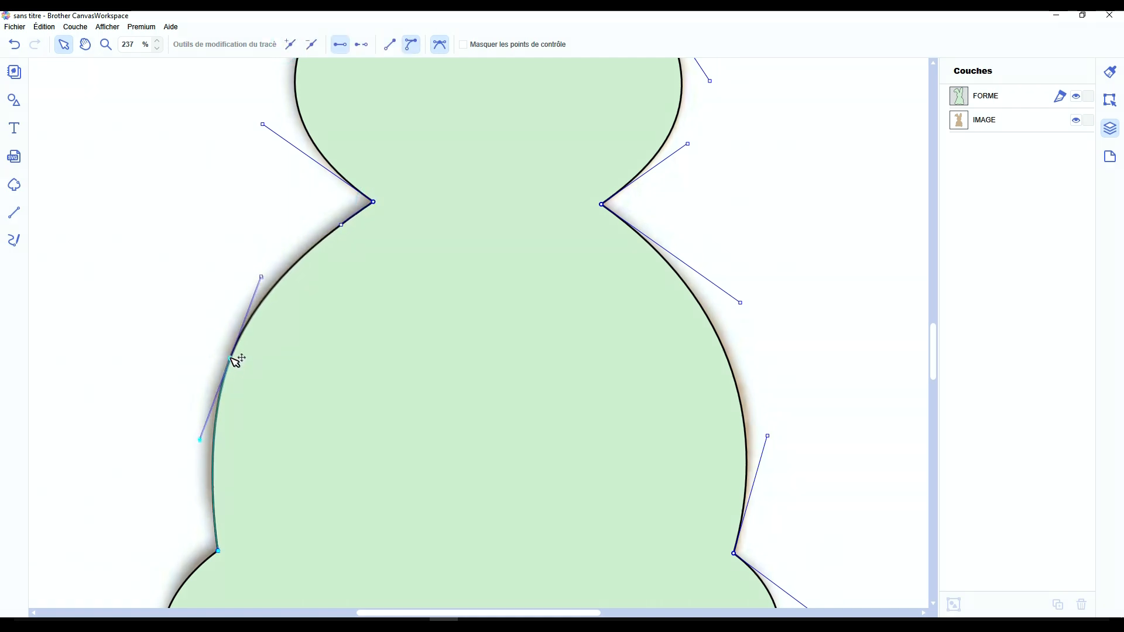
{"action": "left_click", "coordinate": [373, 202]}
Add a point to the left cheek's segment and pull it outward onto the rabbit's edge with linked handles.
{"action": "scroll", "coordinate": [378, 302], "scroll_direction": "up", "scroll_amount": 1}
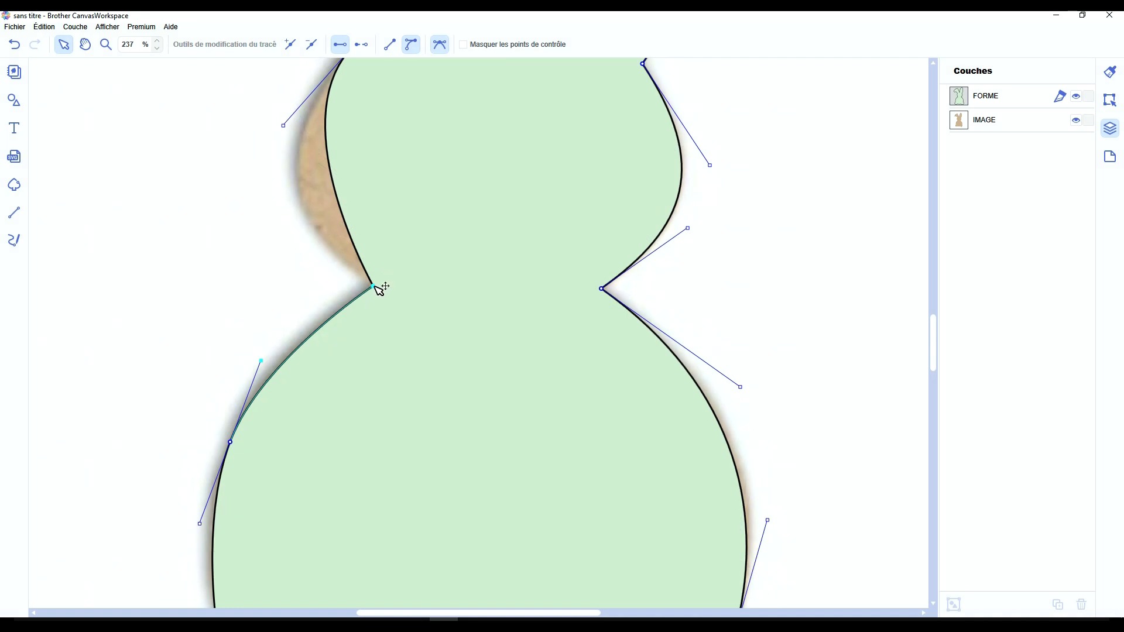
{"action": "scroll", "coordinate": [375, 269], "scroll_direction": "up", "scroll_amount": 1}
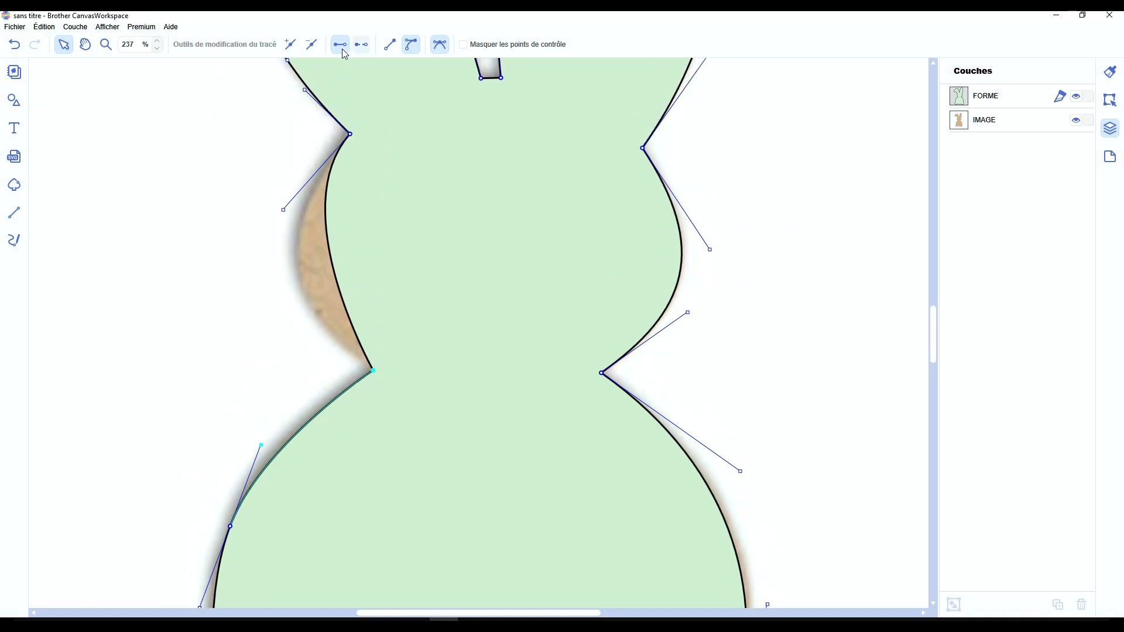
{"action": "left_click", "coordinate": [350, 134]}
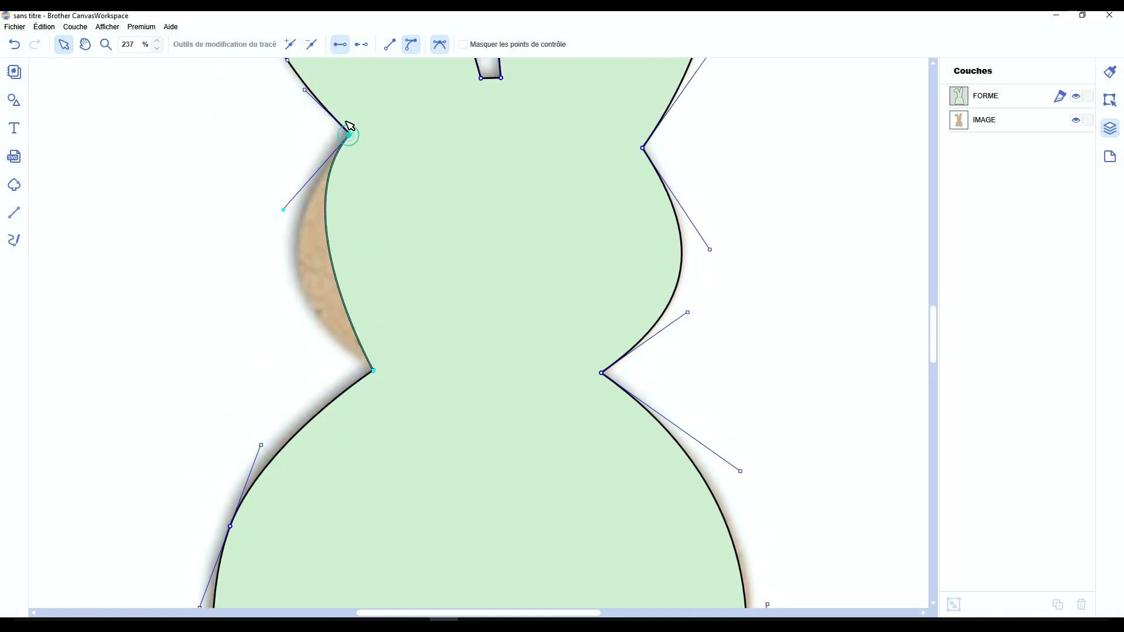
{"action": "left_click", "coordinate": [291, 44]}
{"action": "left_click_drag", "start_coordinate": [343, 282], "coordinate": [306, 286]}
{"action": "left_click_drag", "start_coordinate": [314, 333], "coordinate": [311, 339]}
{"action": "scroll", "coordinate": [310, 339], "scroll_direction": "down", "scroll_amount": 2}
{"action": "scroll", "coordinate": [316, 343], "scroll_direction": "down", "scroll_amount": 5}
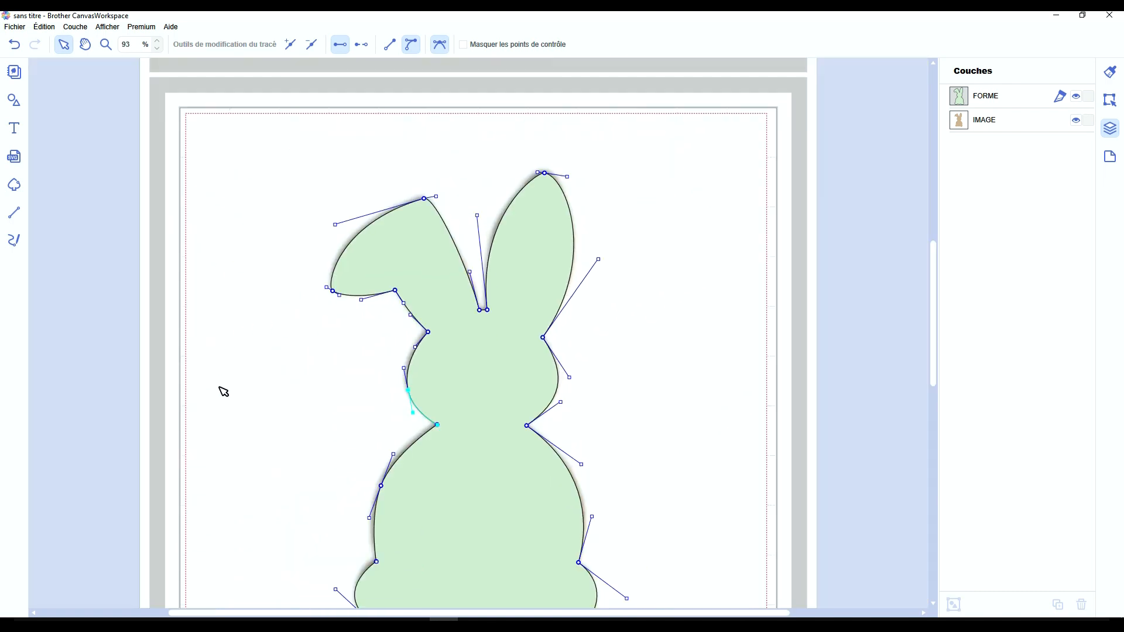
Leave point editing, reopen the green rabbit's path to review its points and handles, and deselect the shape.
{"action": "left_click", "coordinate": [232, 420]}
{"action": "scroll", "coordinate": [233, 422], "scroll_direction": "down", "scroll_amount": 3}
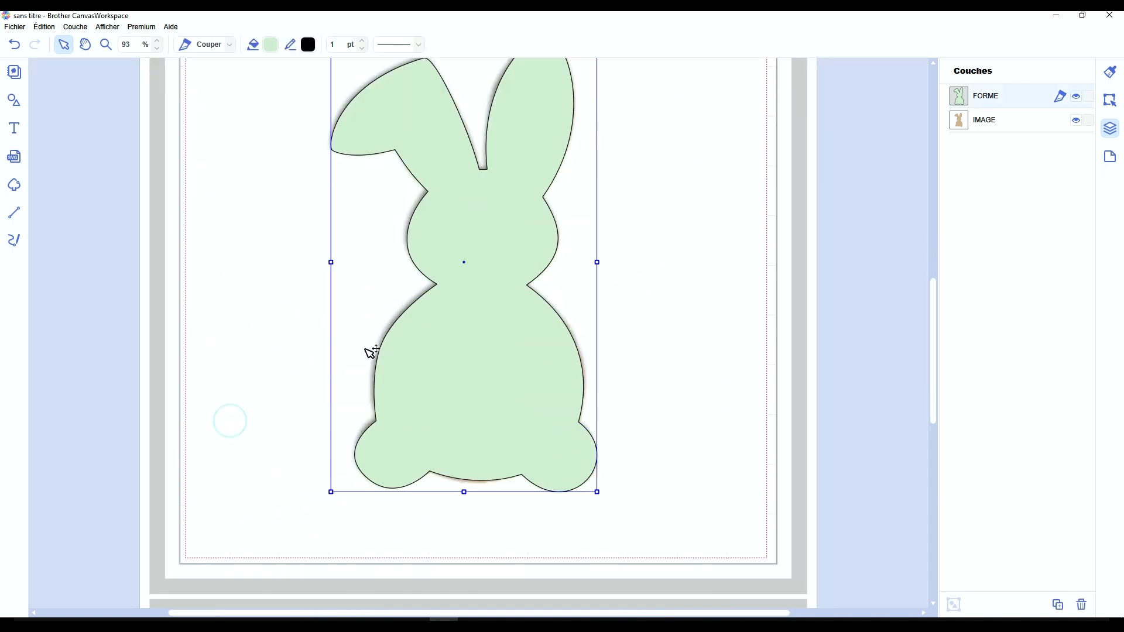
{"action": "double_click", "coordinate": [434, 345]}
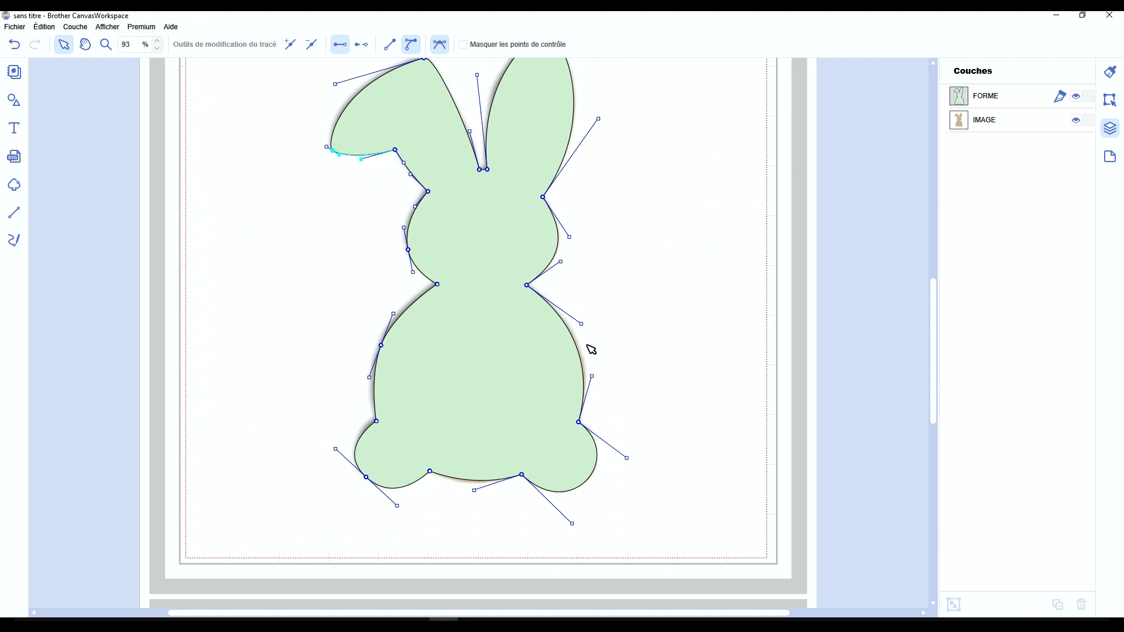
{"action": "left_click", "coordinate": [698, 330]}
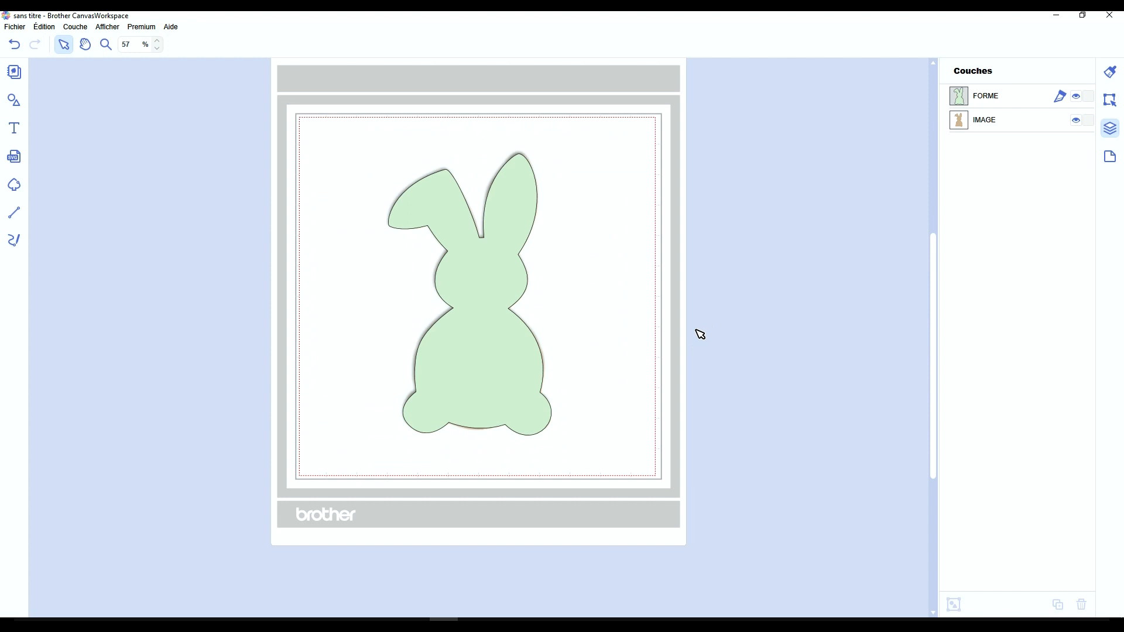
Open the shapes library and move the green rabbit shape off the image to its left side.
{"action": "left_click", "coordinate": [14, 100]}
{"action": "scroll", "coordinate": [72, 103], "scroll_direction": "up", "scroll_amount": 10}
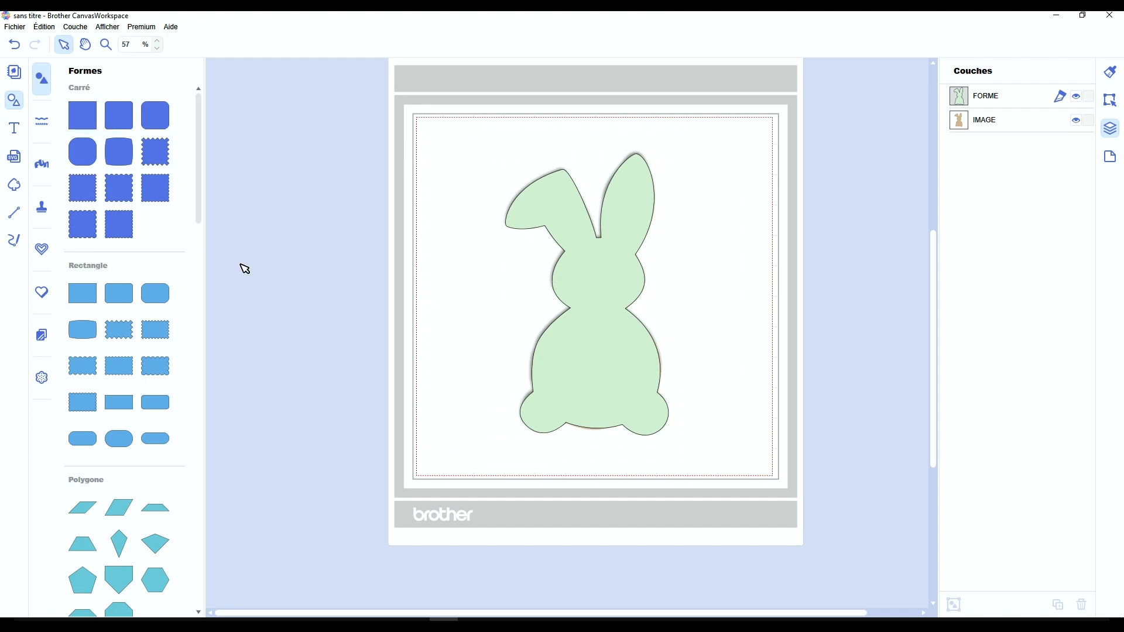
{"action": "left_click", "coordinate": [344, 266]}
{"action": "left_click_drag", "start_coordinate": [595, 324], "coordinate": [434, 327]}
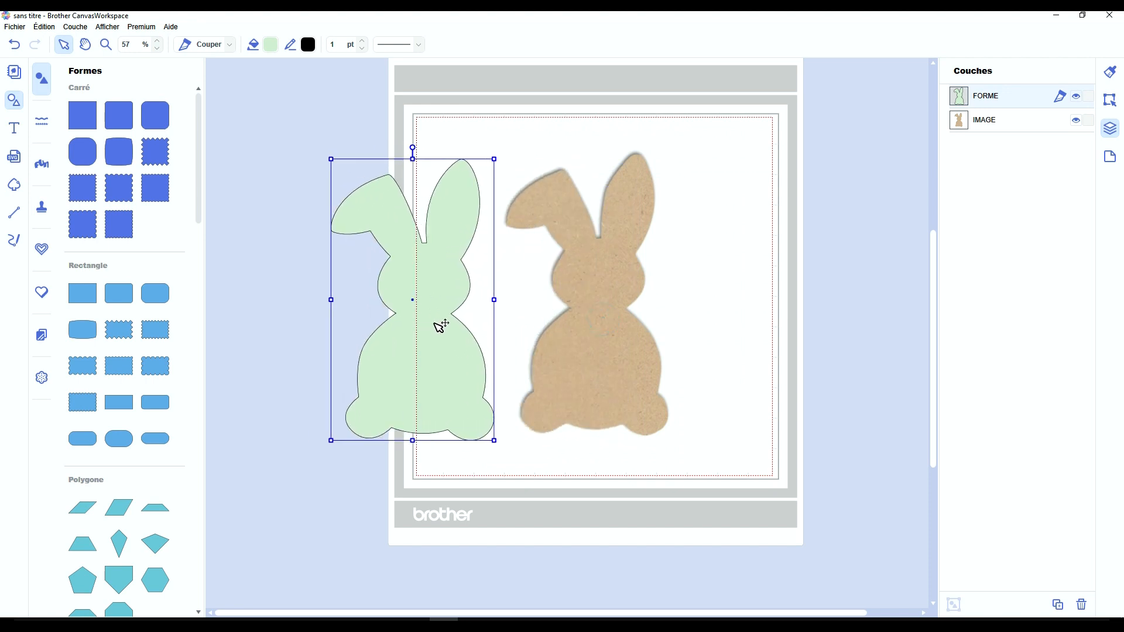